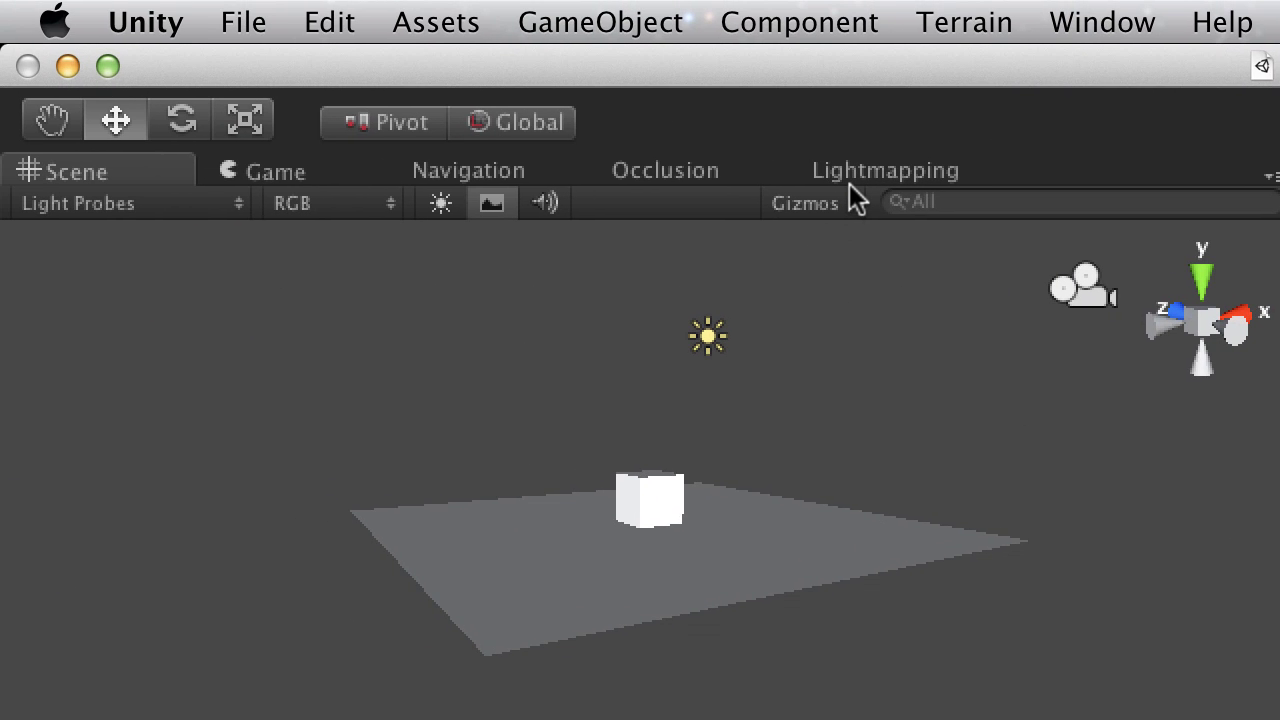
Step: Review the bake settings for lightmapping, occlusion culling and navigation, and return to the scene view
left_click(846, 190)
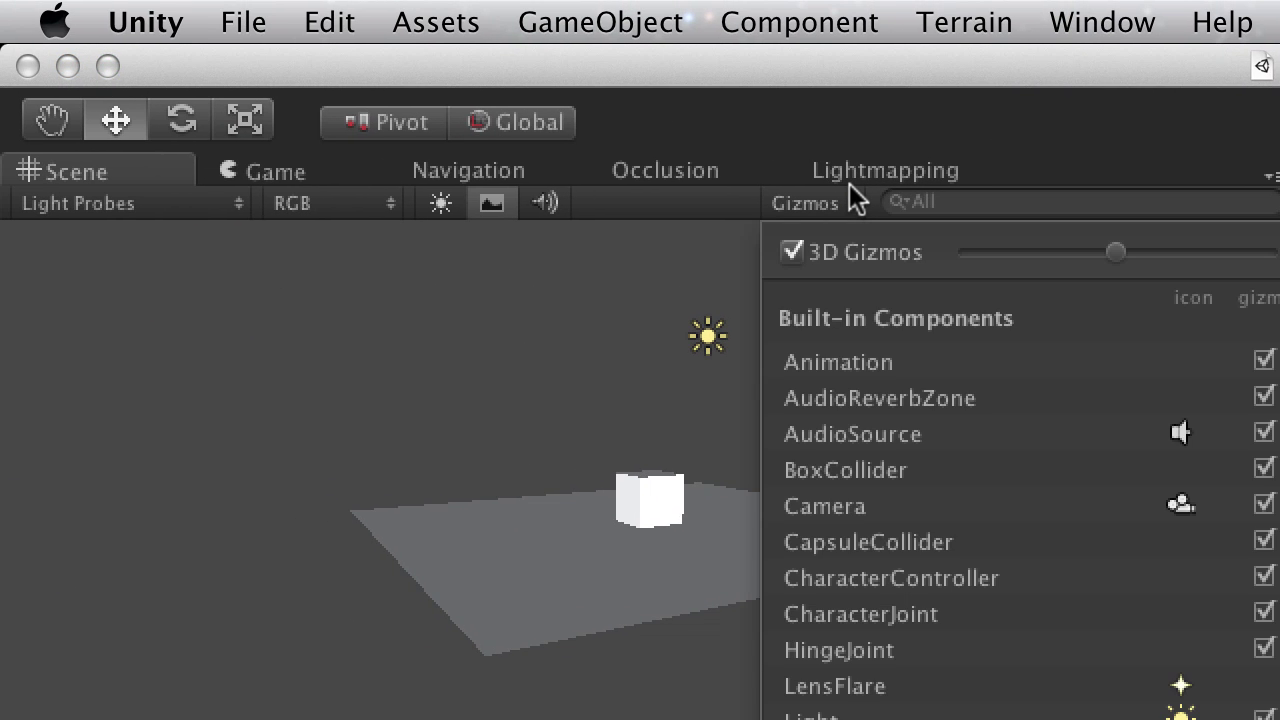
left_click(846, 190)
left_click(849, 171)
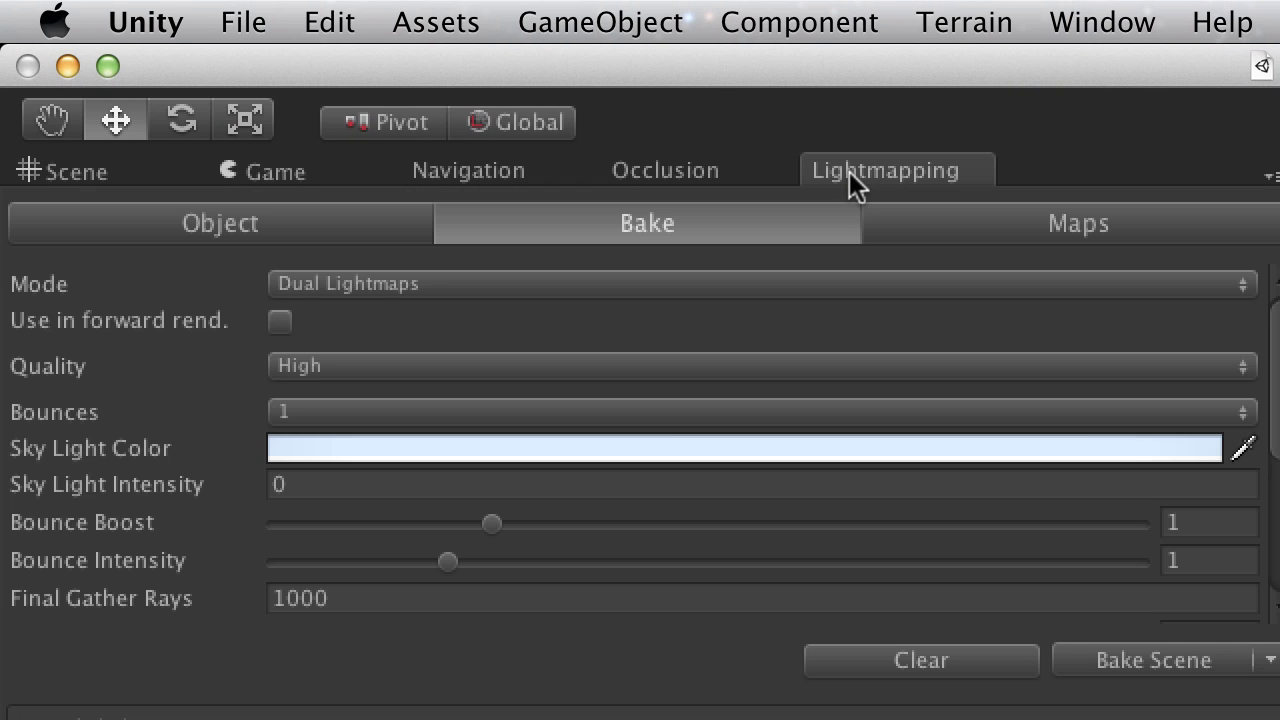
left_click(667, 175)
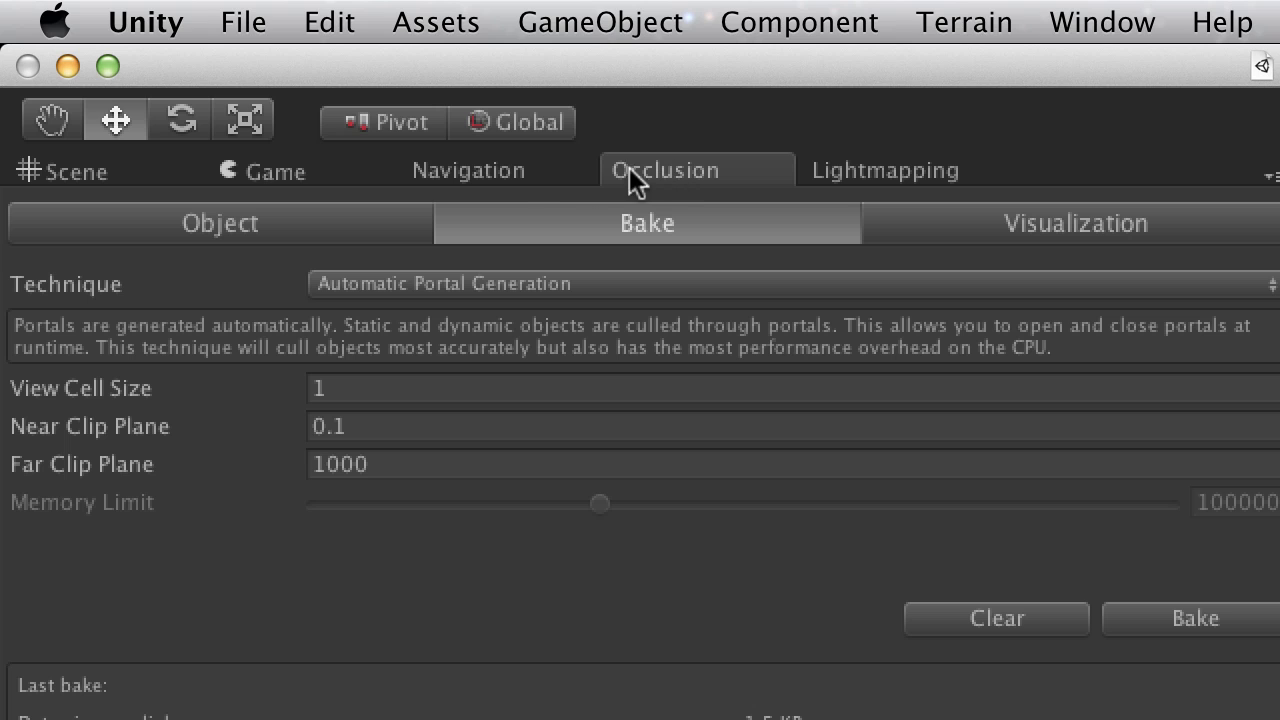
left_click(505, 171)
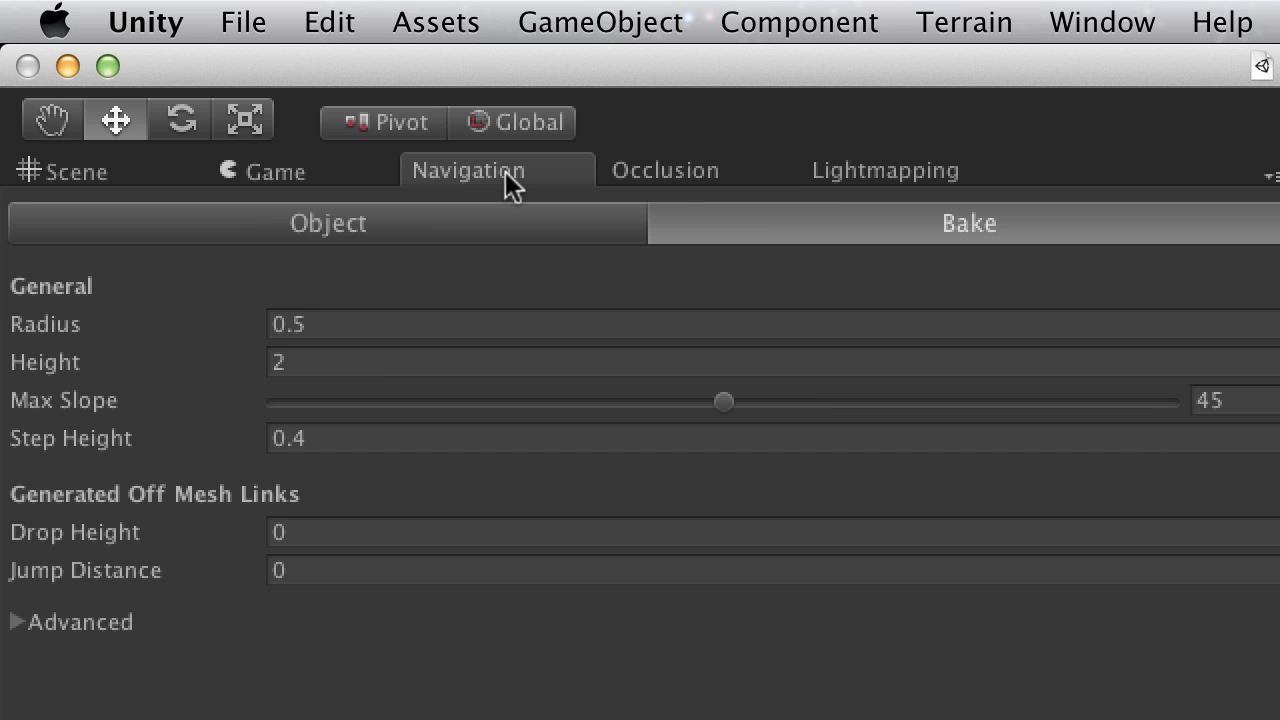
left_click(77, 176)
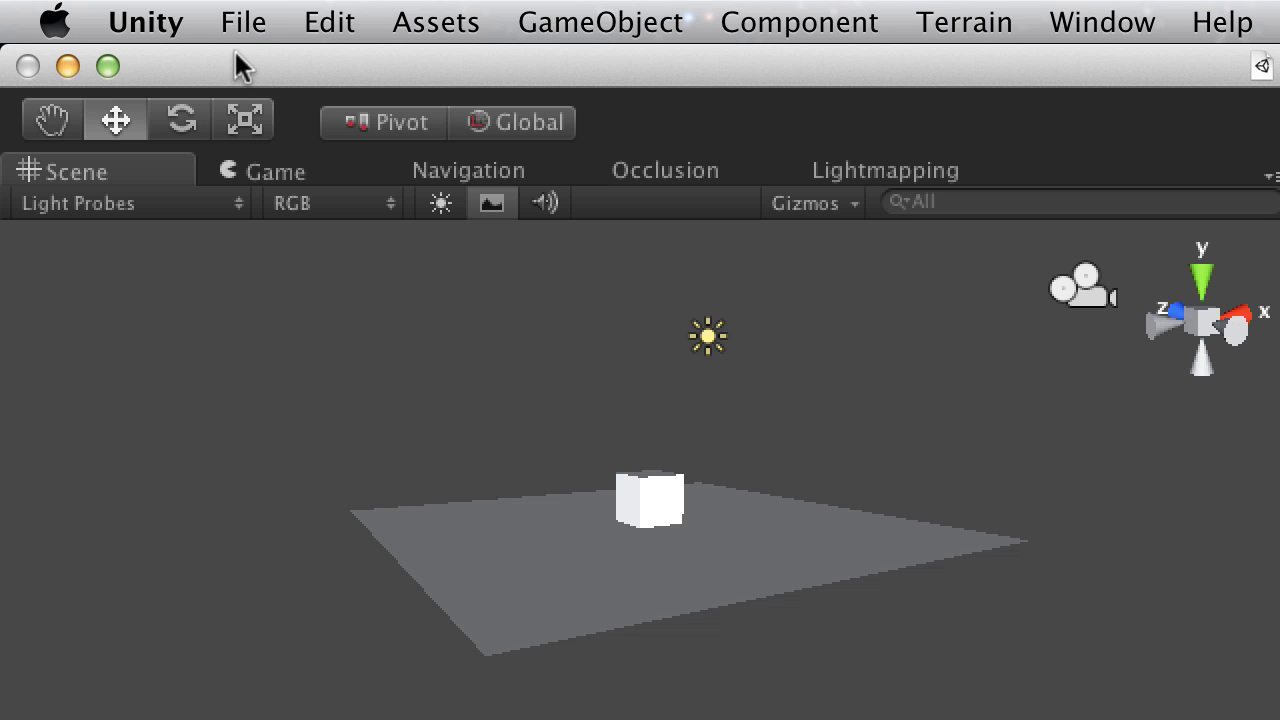
Step: Review the build scene list and the standalone target platform options in the build settings, and close them
left_click(245, 22)
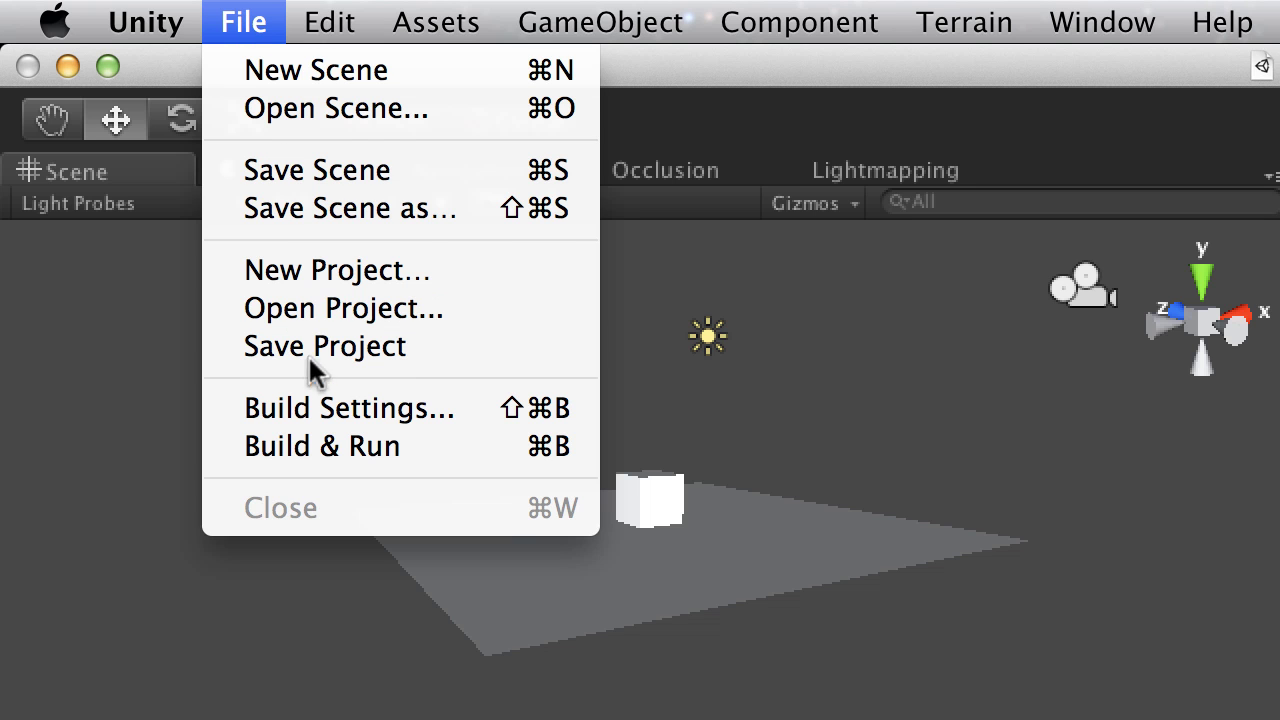
left_click(320, 408)
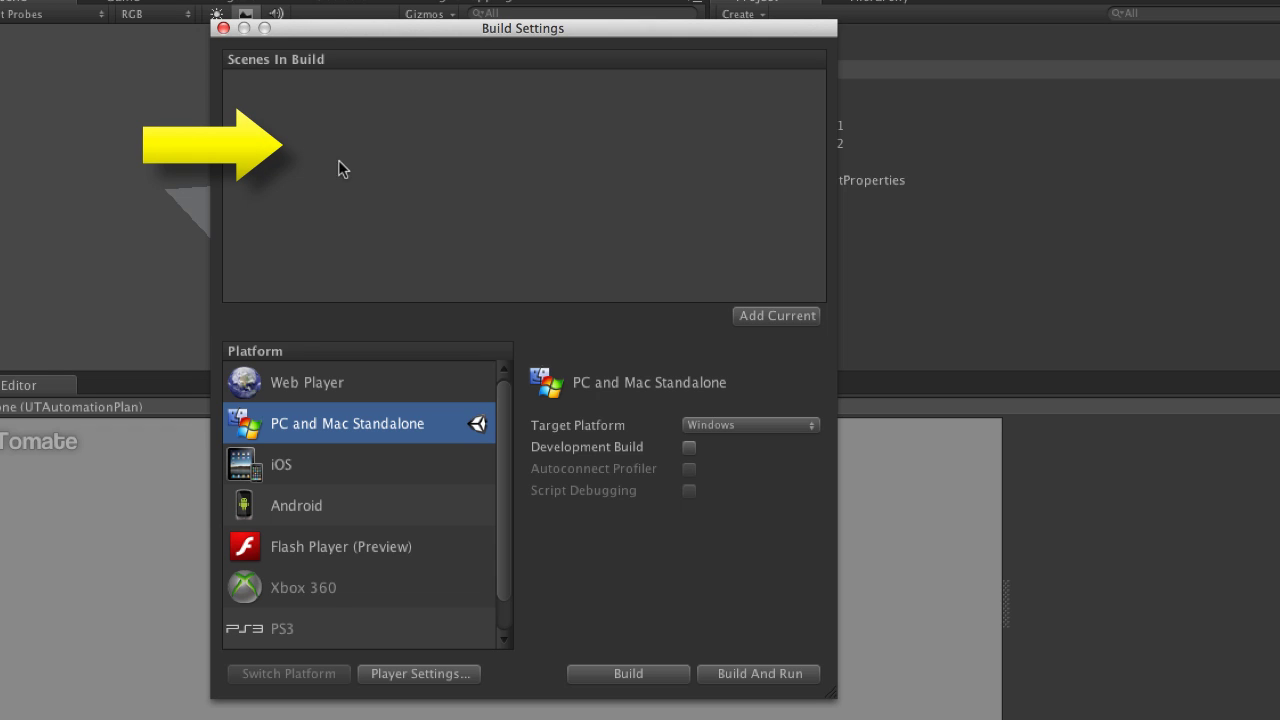
left_click(774, 431)
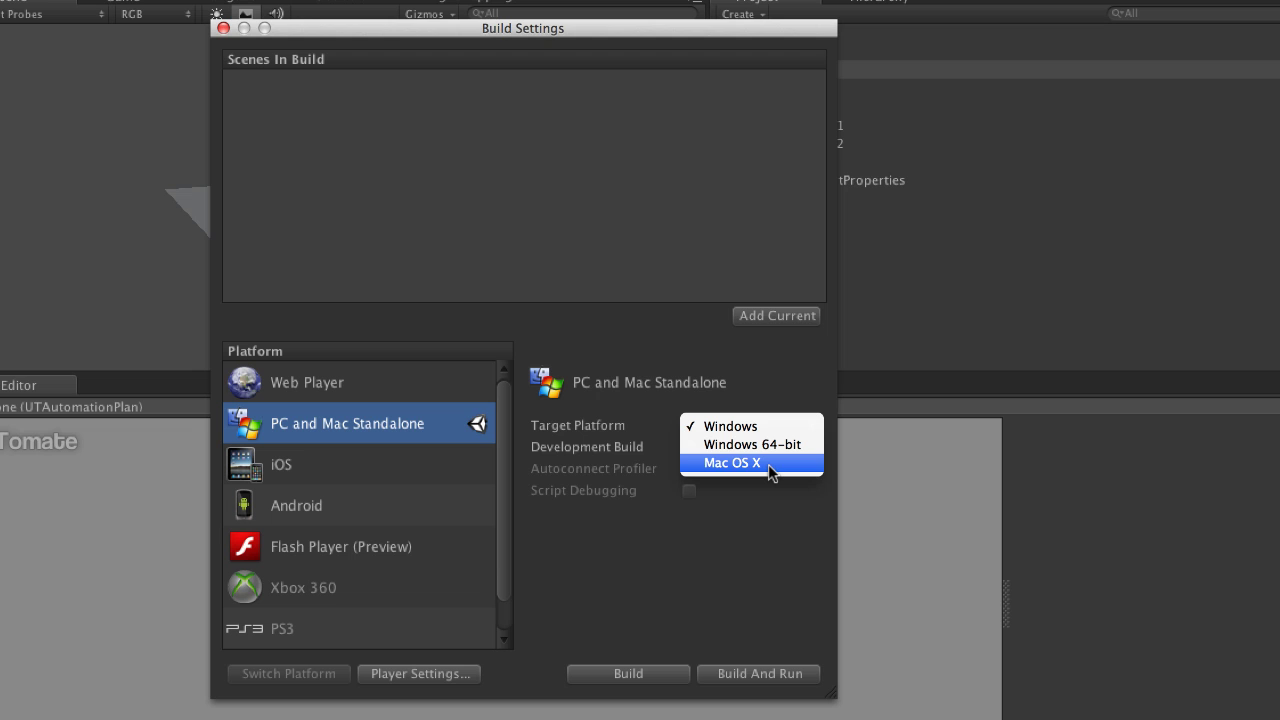
left_click(223, 29)
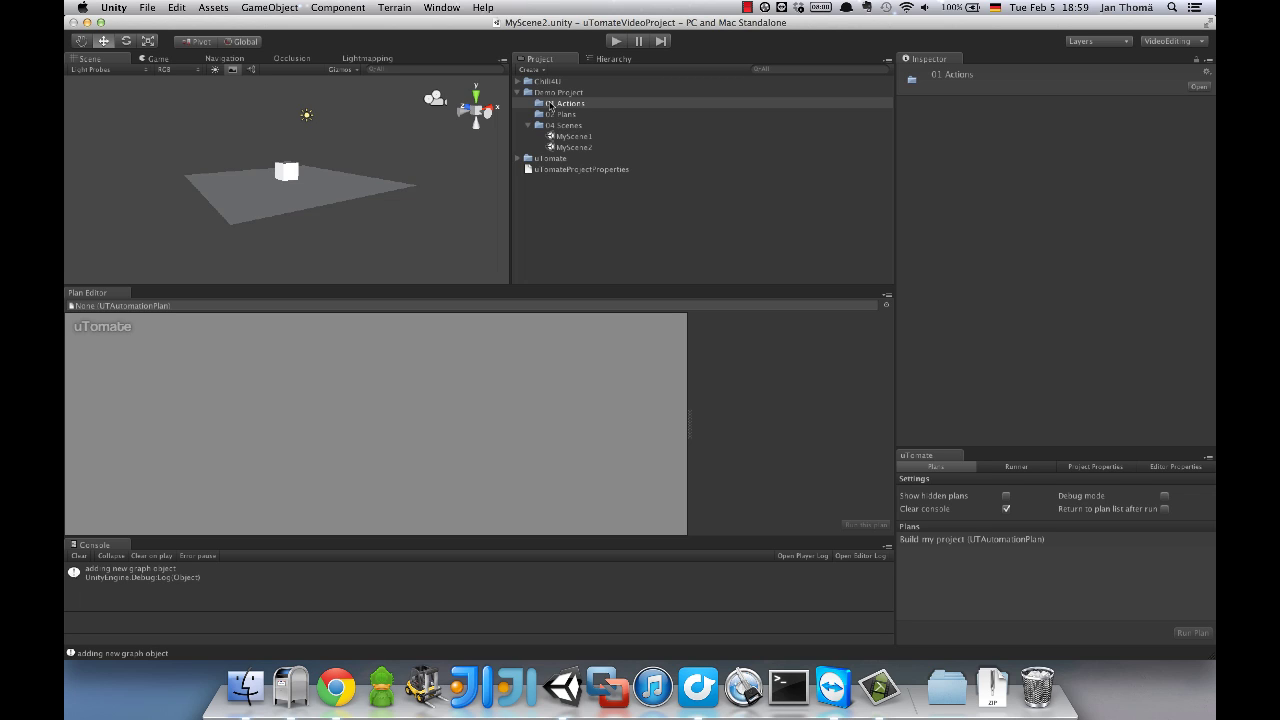
Step: Create a uTomate Bake Lightmaps action in the 01 Actions folder and compare its parameters with the editor's lightmapping settings
right_click(549, 106)
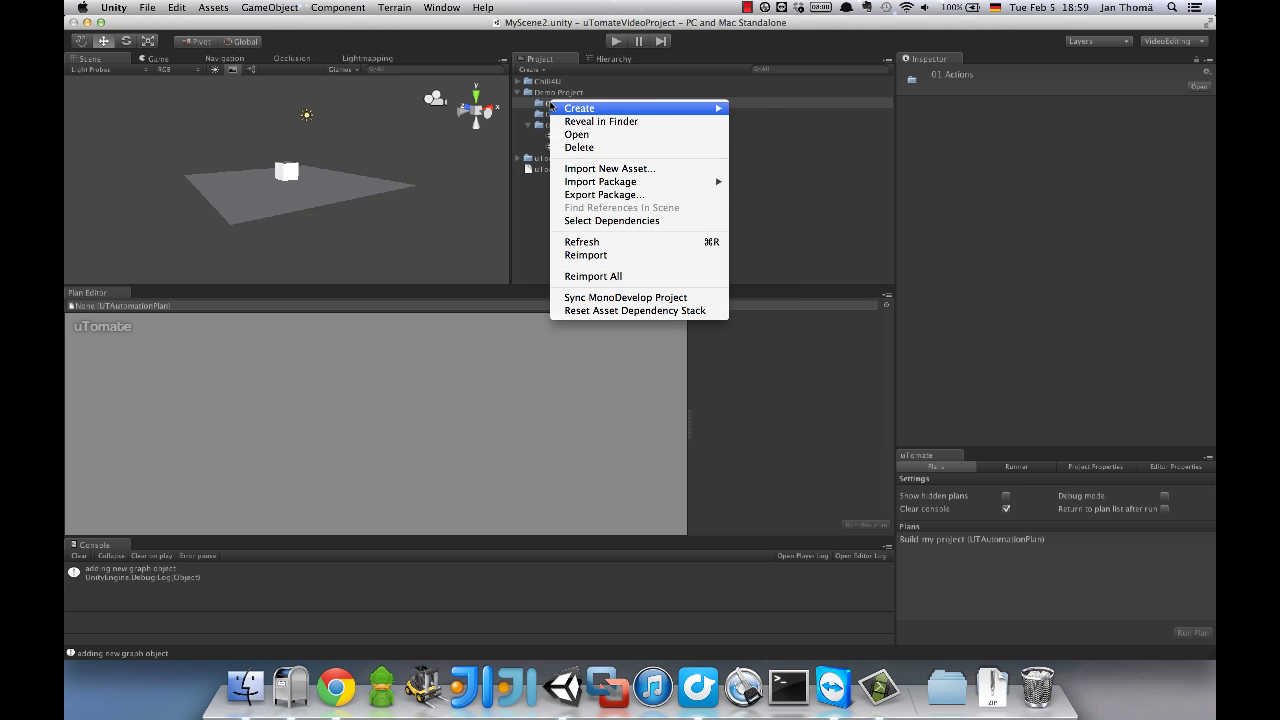
mouse_move(552, 107)
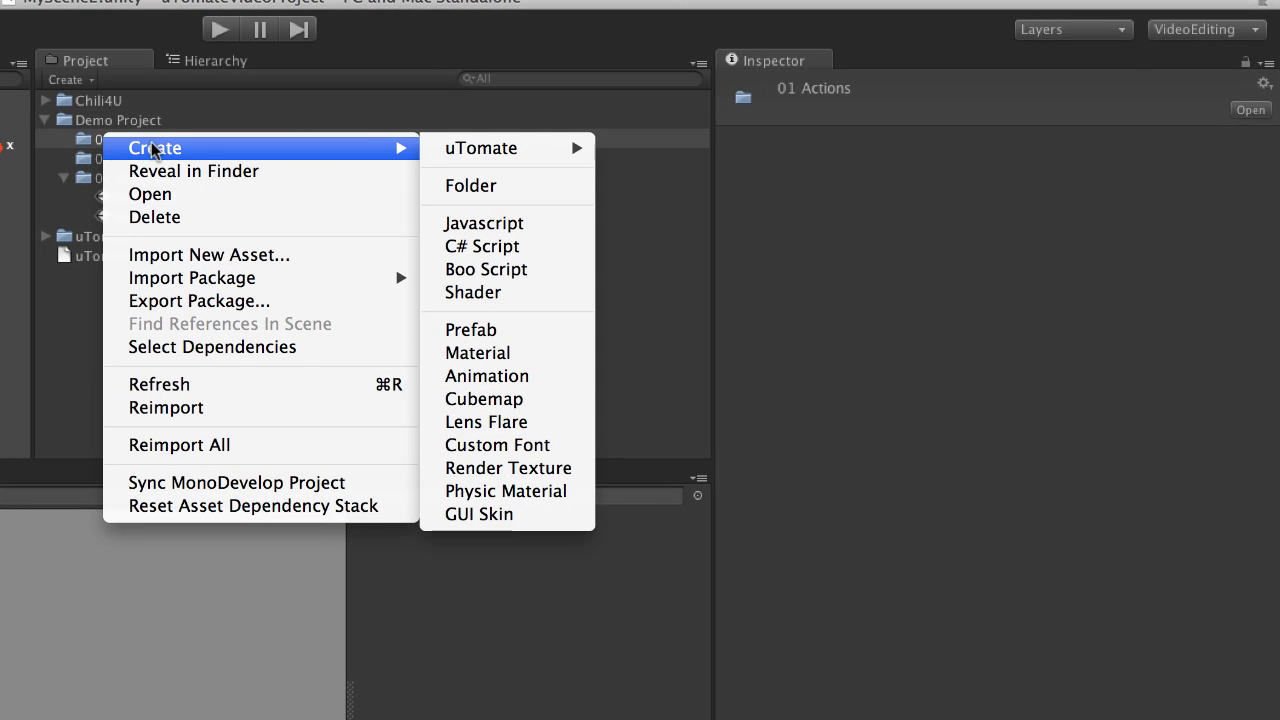
mouse_move(512, 160)
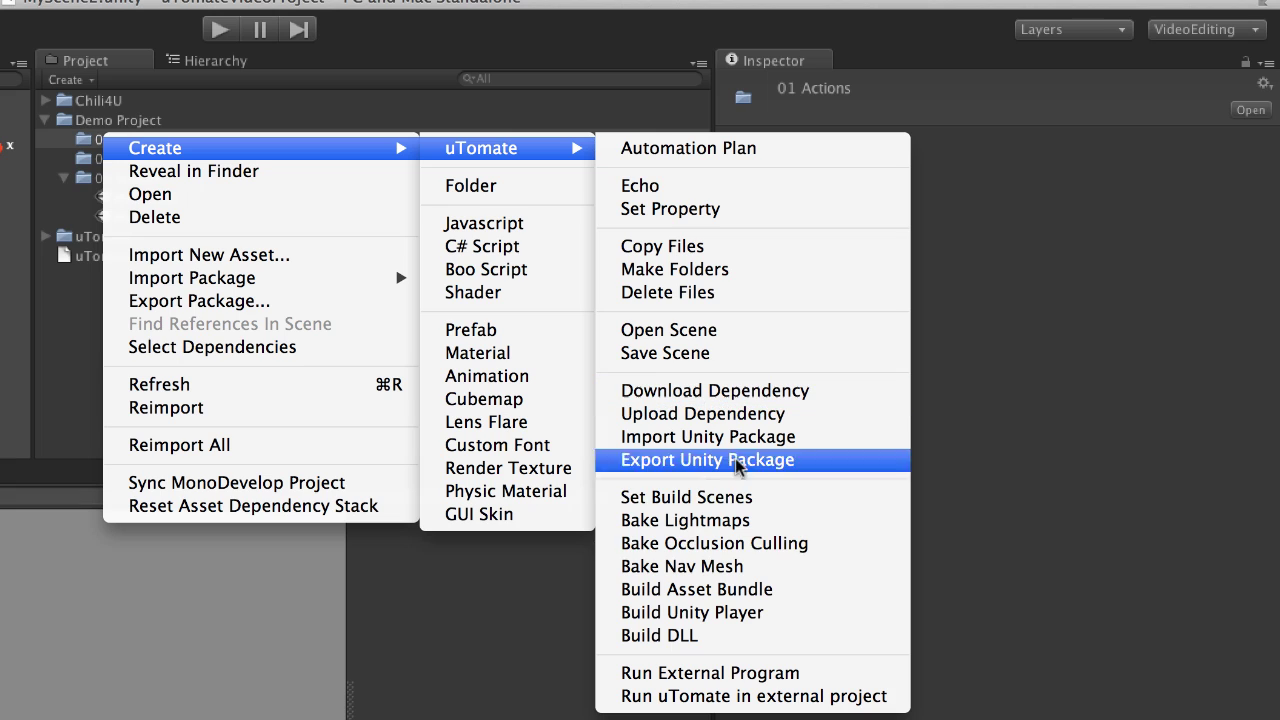
left_click(744, 522)
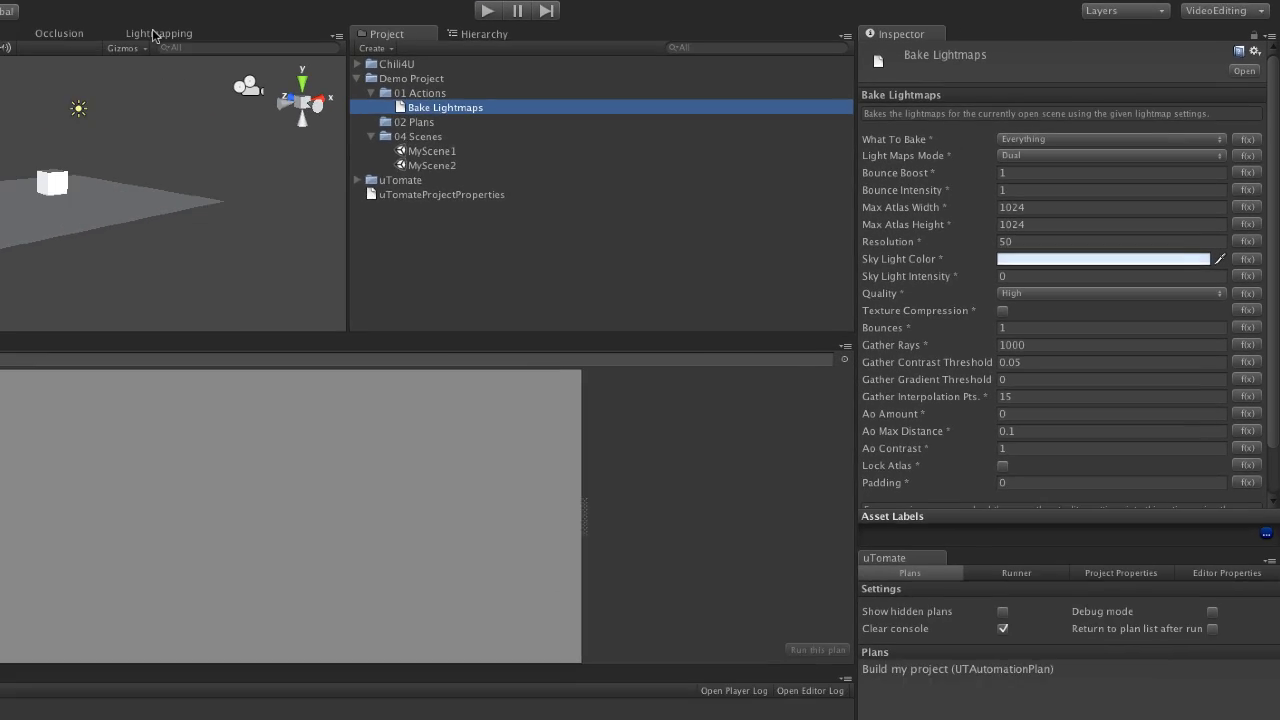
left_click(333, 21)
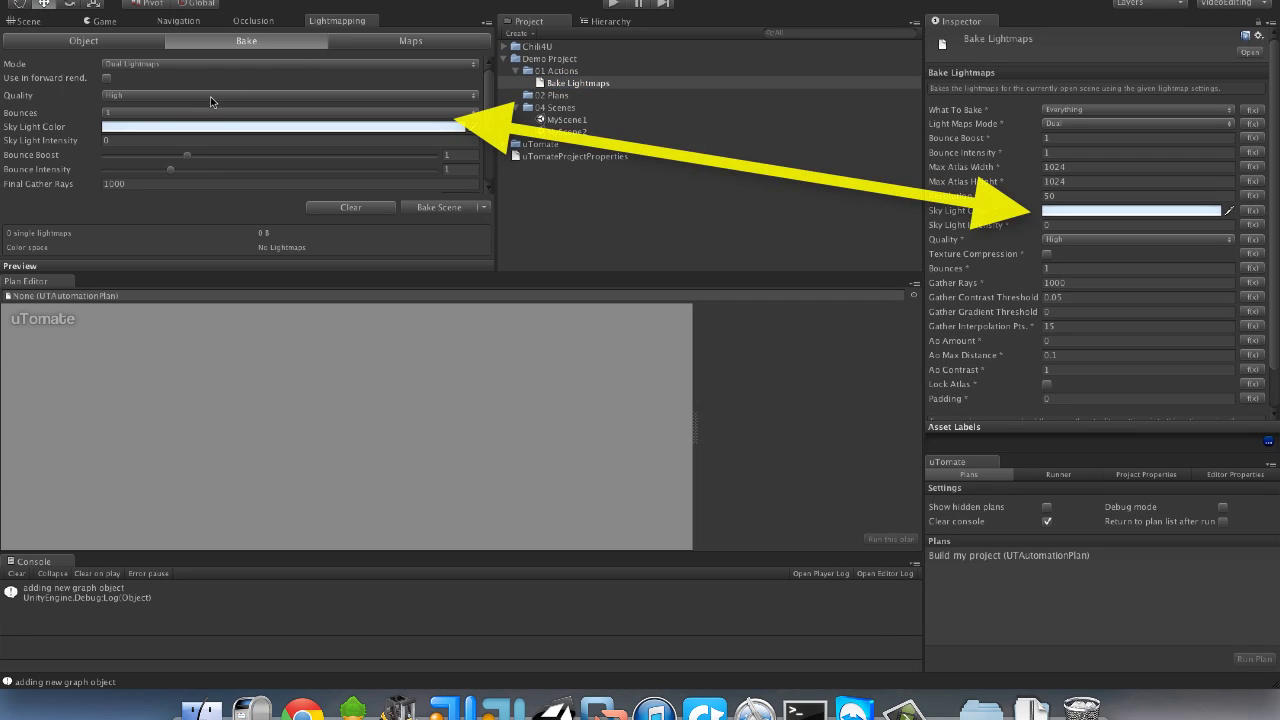
scroll(1213, 300, "down", 2)
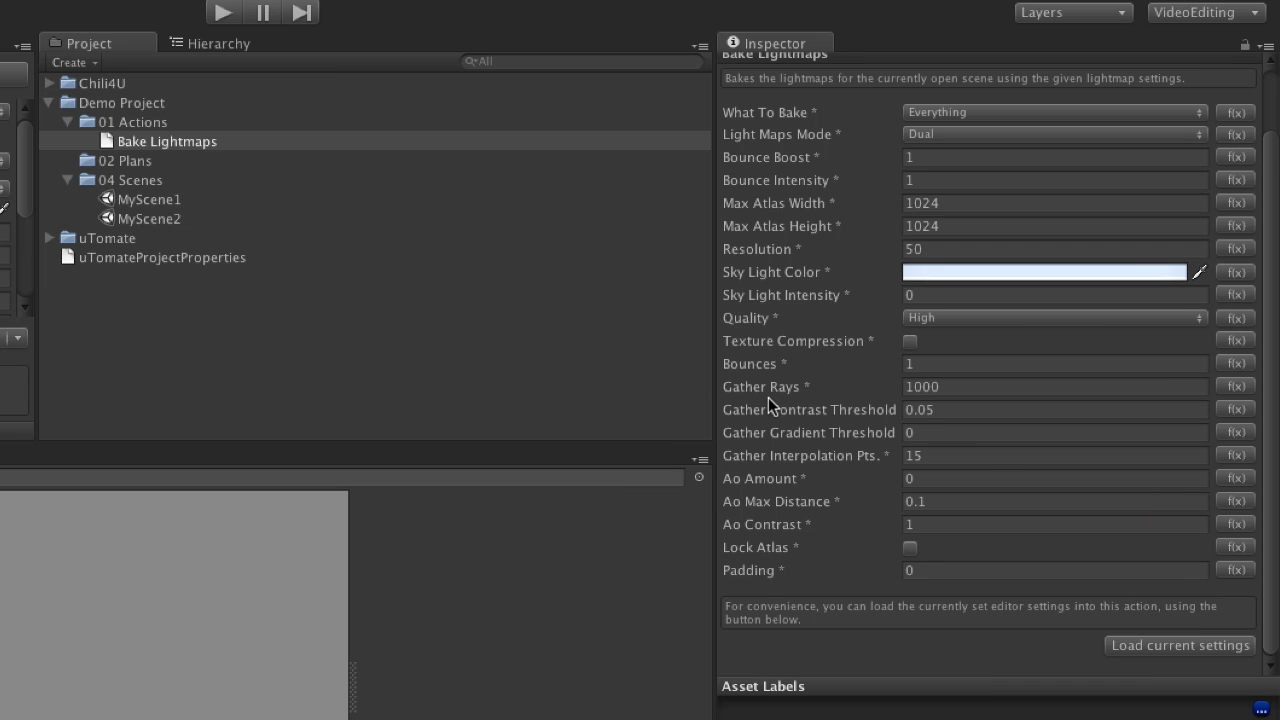
Step: Create a uTomate Bake Occlusion Culling action in the 01 Actions folder and compare its parameters with the editor's occlusion settings
left_click(155, 123)
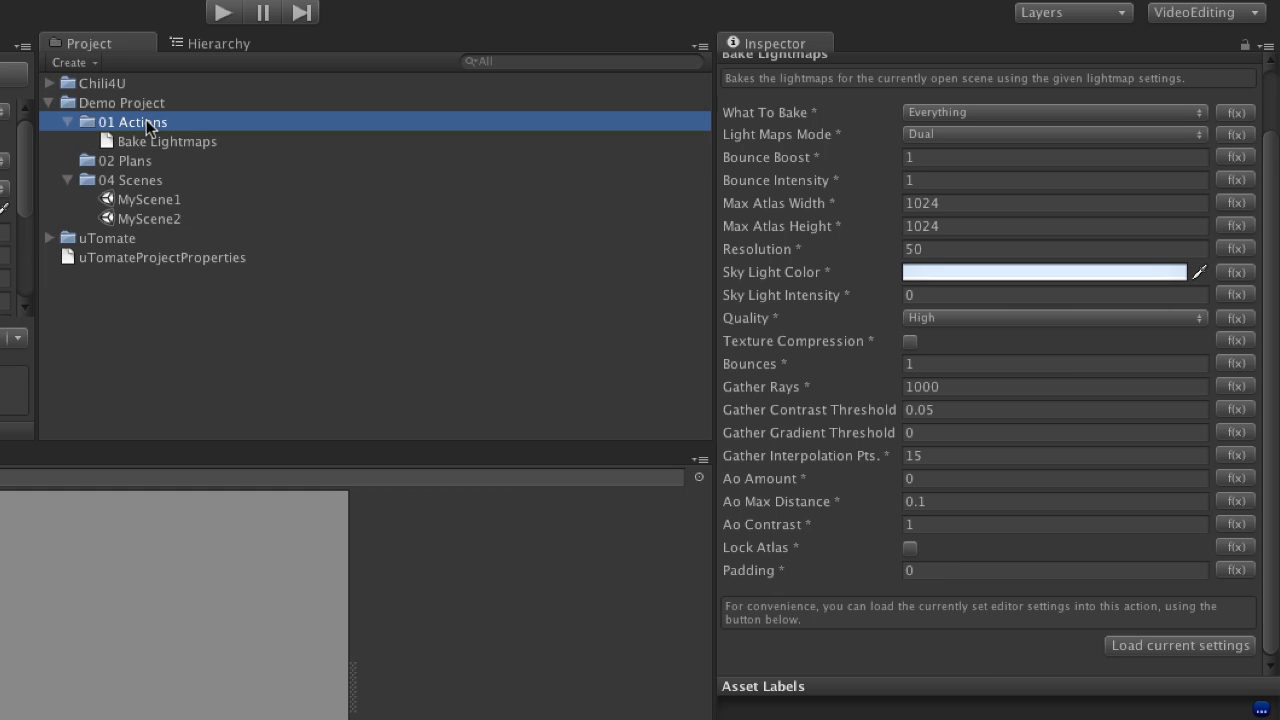
right_click(147, 126)
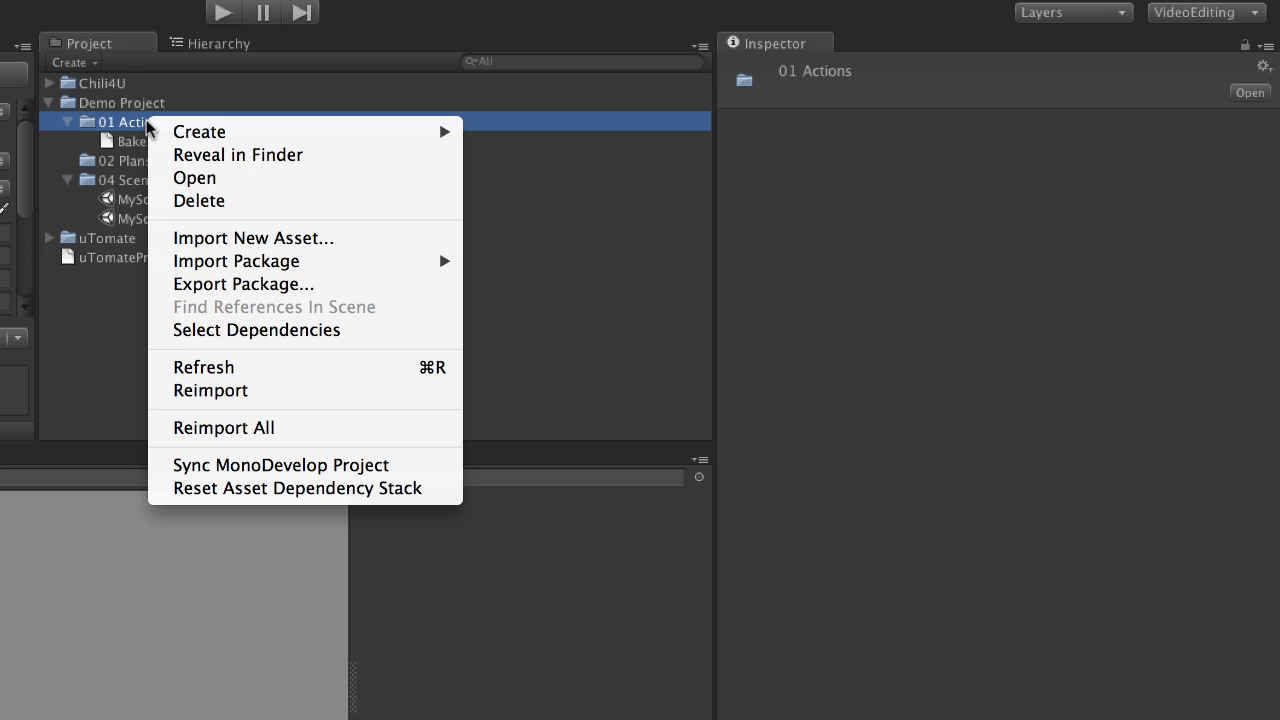
mouse_move(165, 132)
mouse_move(512, 138)
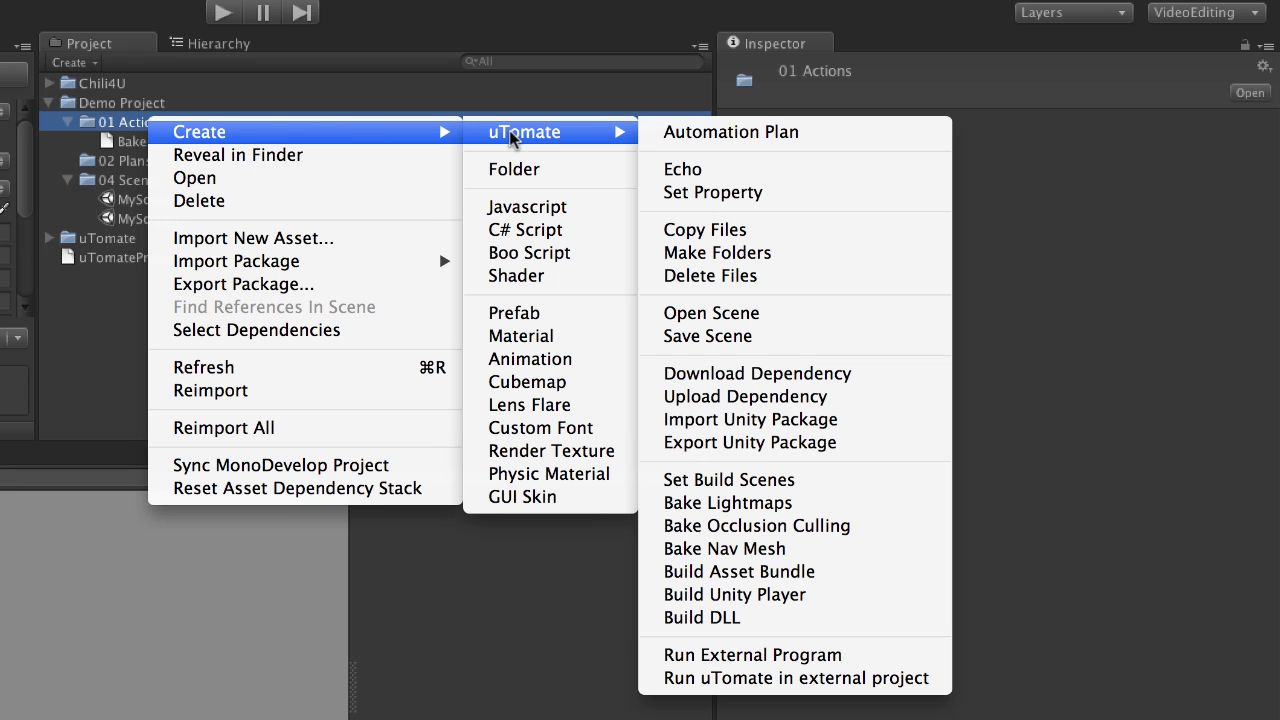
left_click(850, 524)
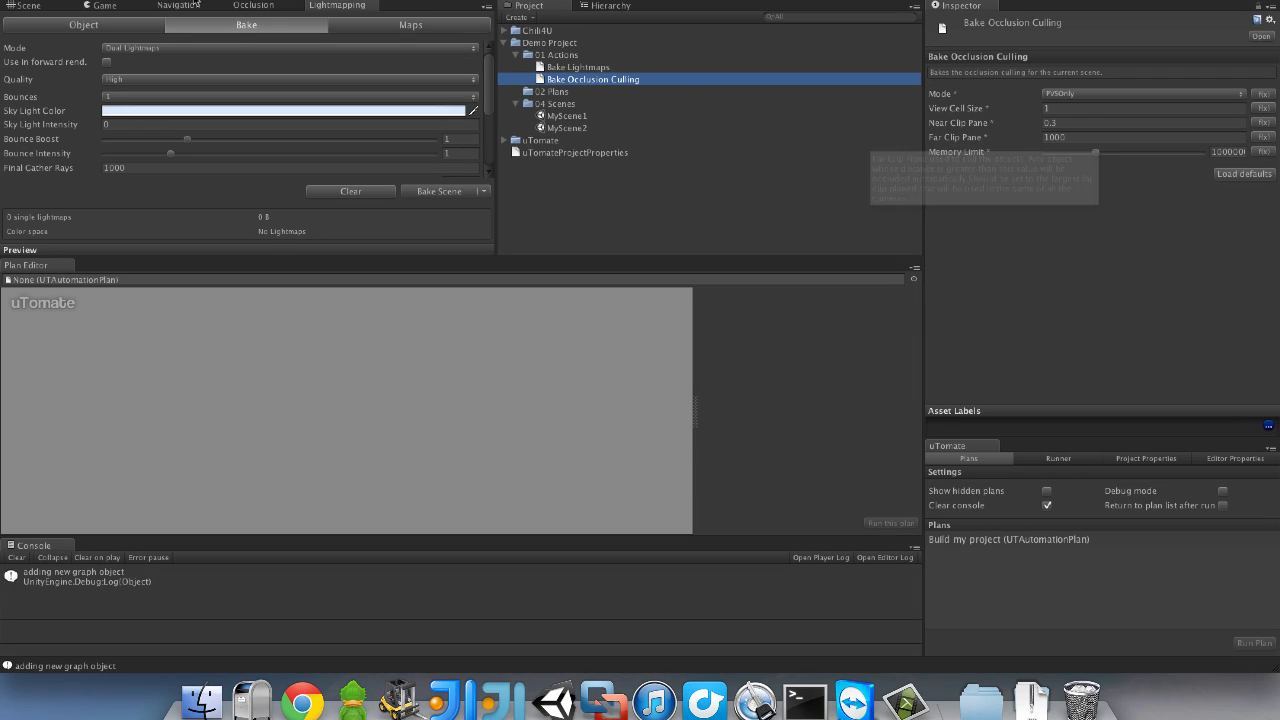
left_click(267, 9)
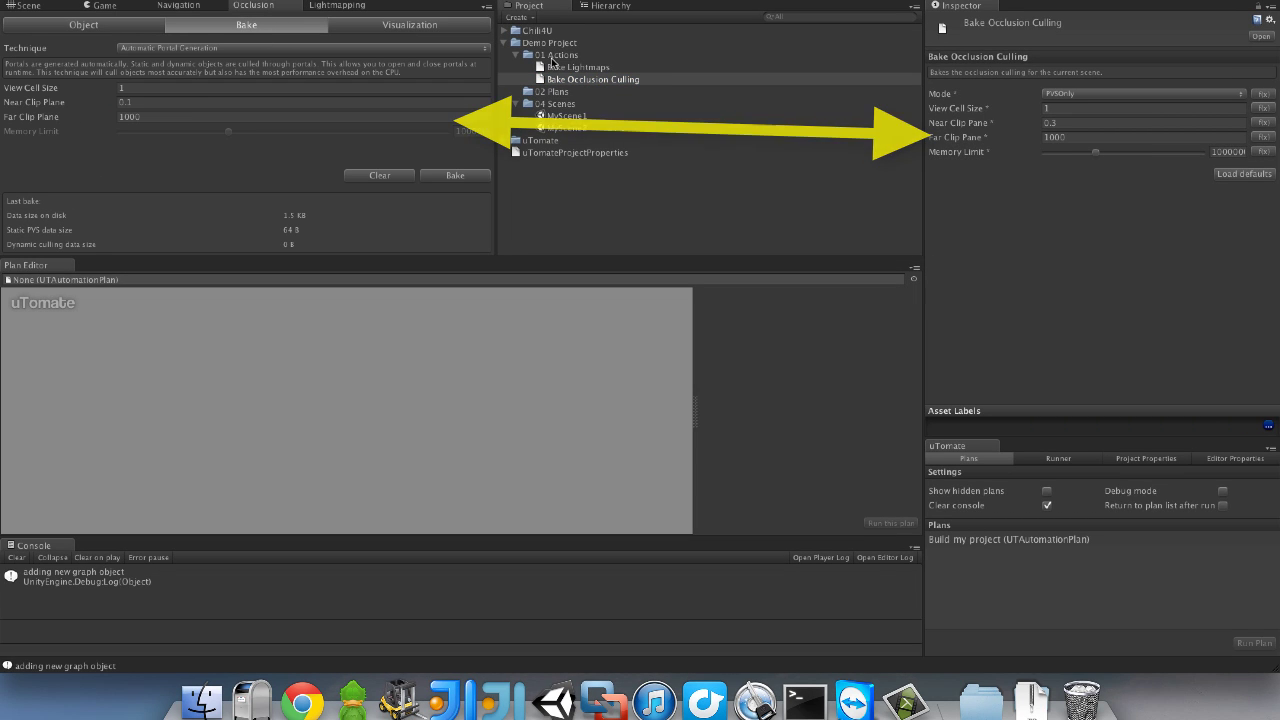
Step: Create a uTomate Bake Nav Mesh action in the 01 Actions folder and compare its parameters with the editor's navigation settings
left_click(556, 56)
right_click(556, 58)
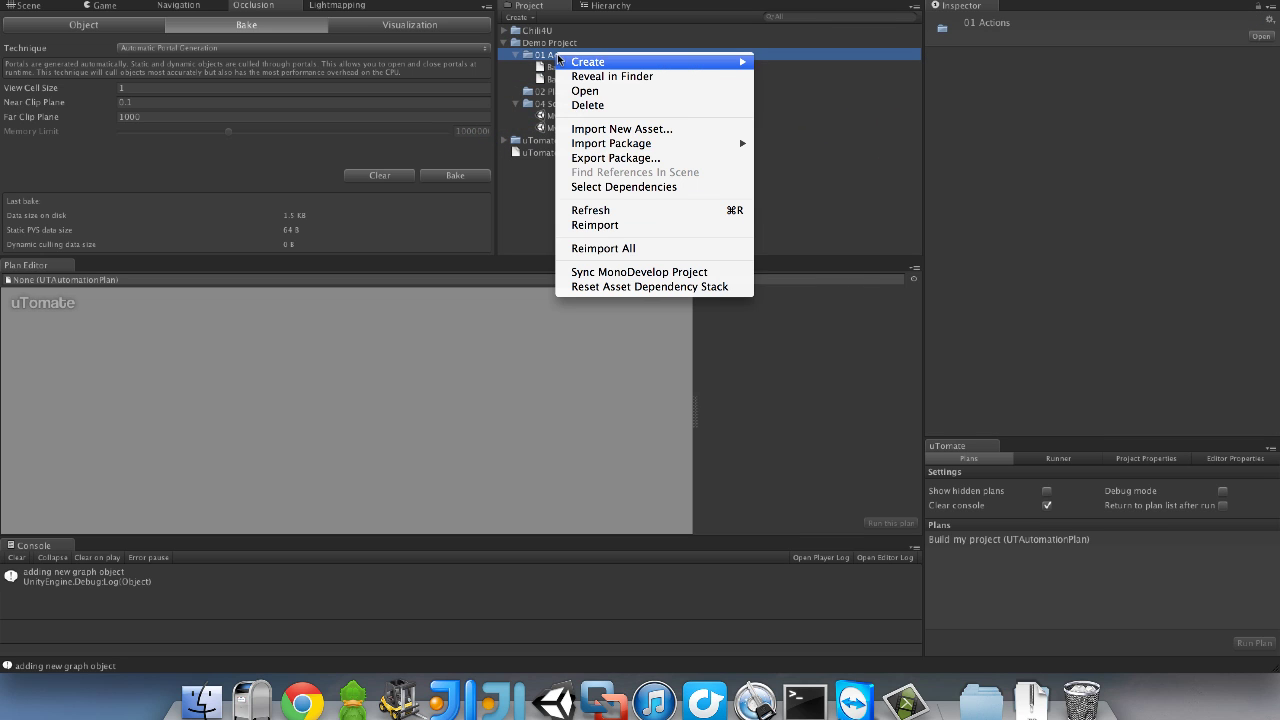
mouse_move(598, 61)
mouse_move(848, 62)
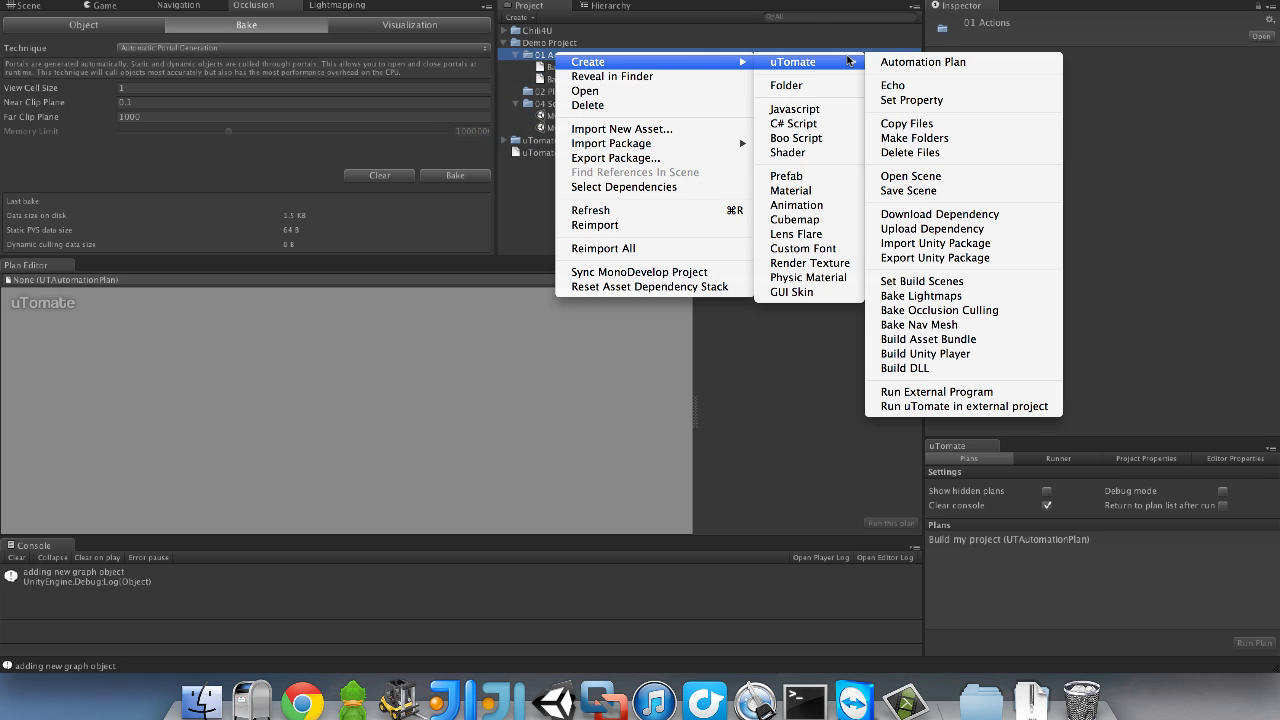
left_click(993, 326)
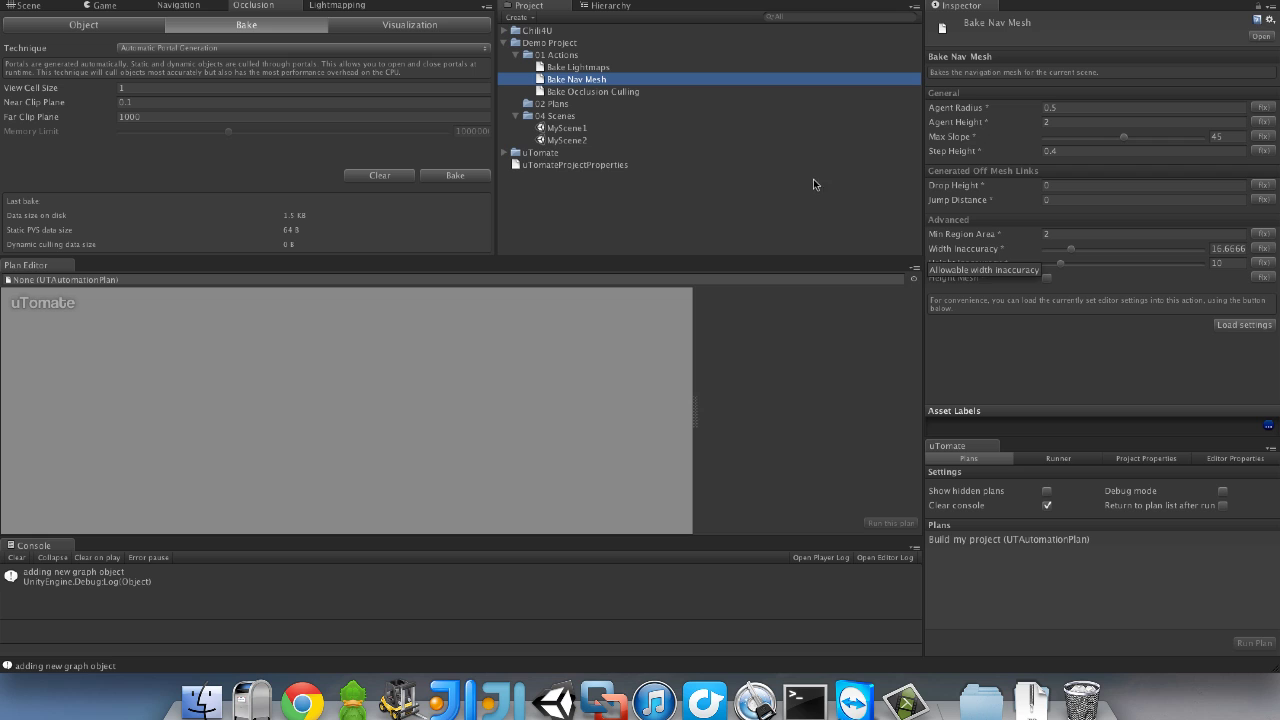
left_click(181, 6)
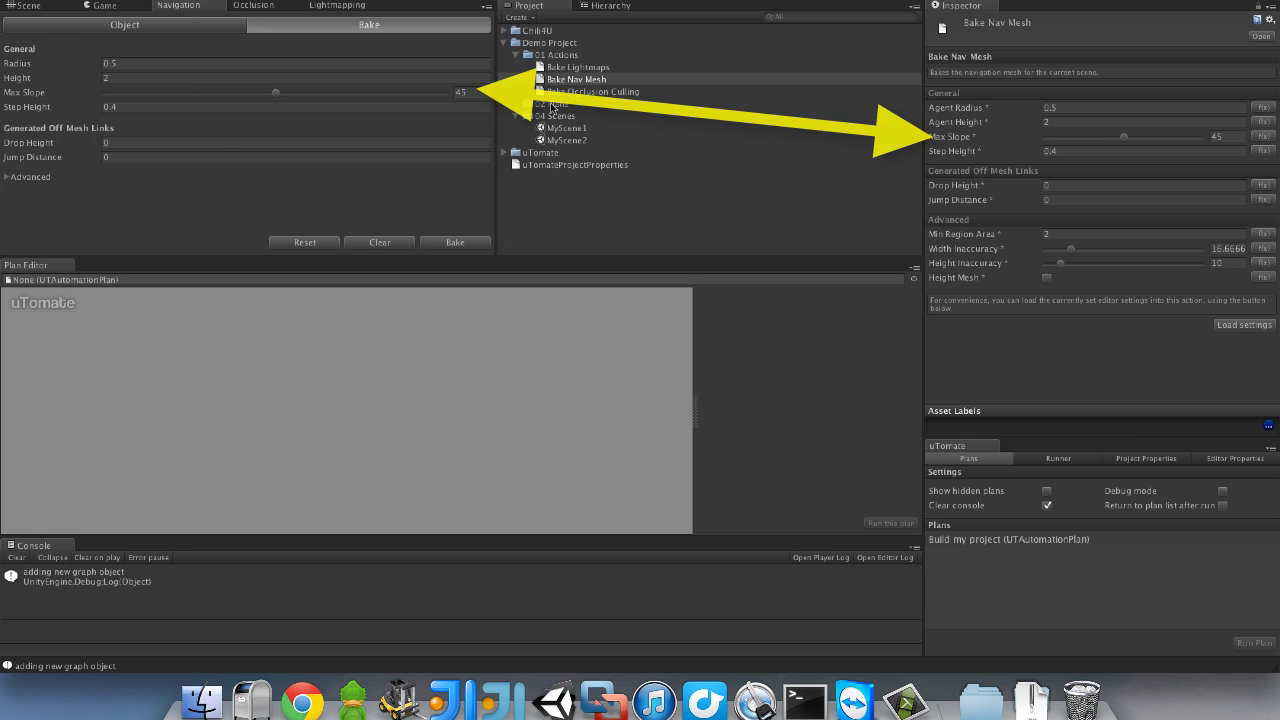
Step: Create a uTomate Set Build Scenes action in the 01 Actions folder
left_click(563, 56)
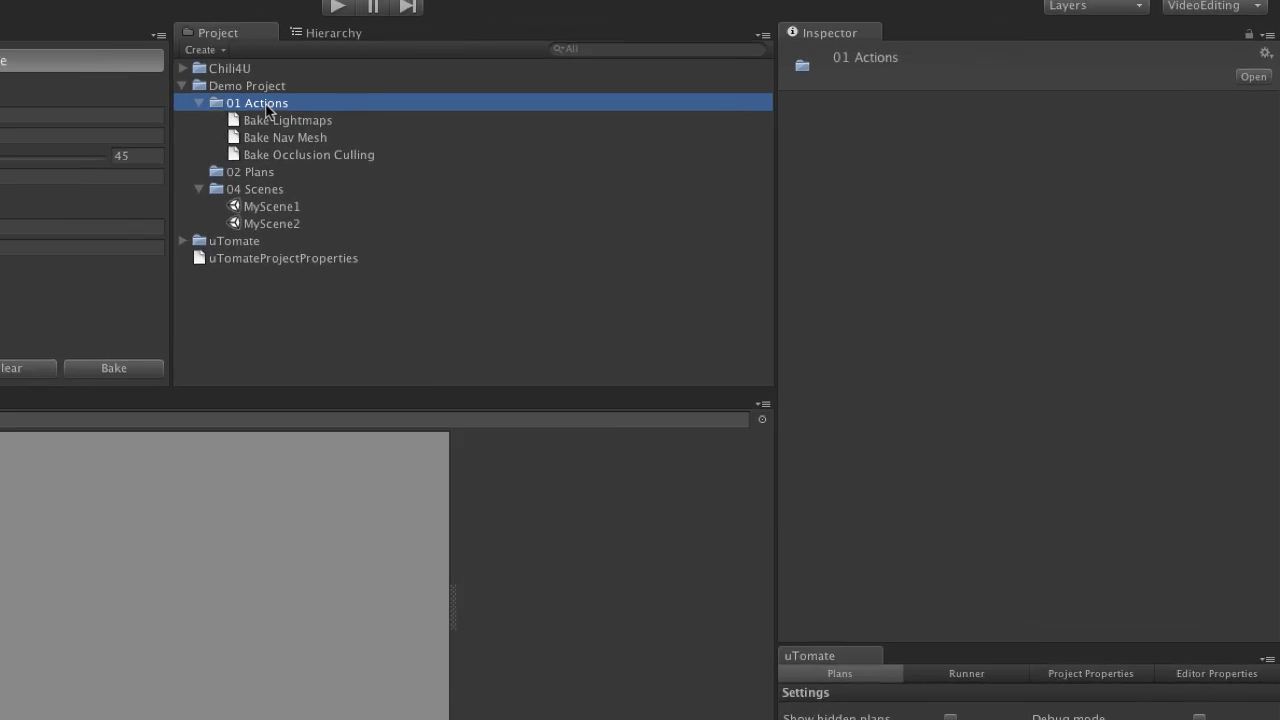
right_click(564, 57)
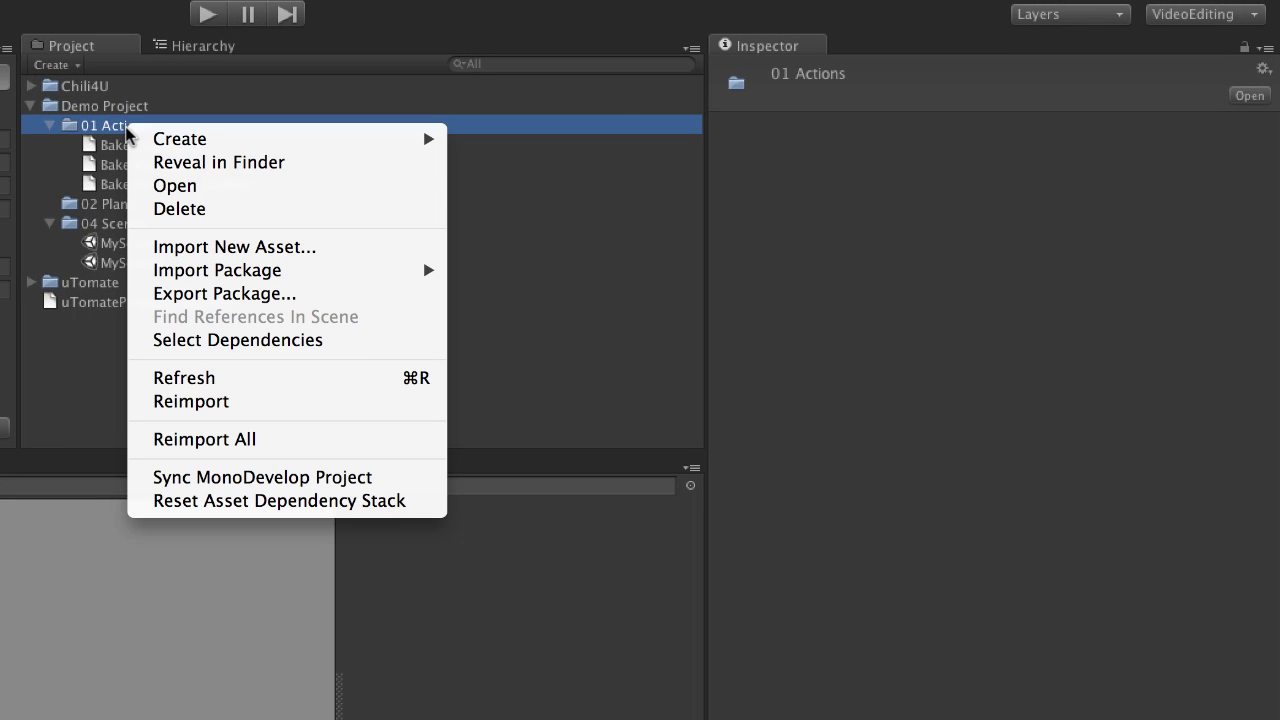
mouse_move(180, 142)
mouse_move(610, 140)
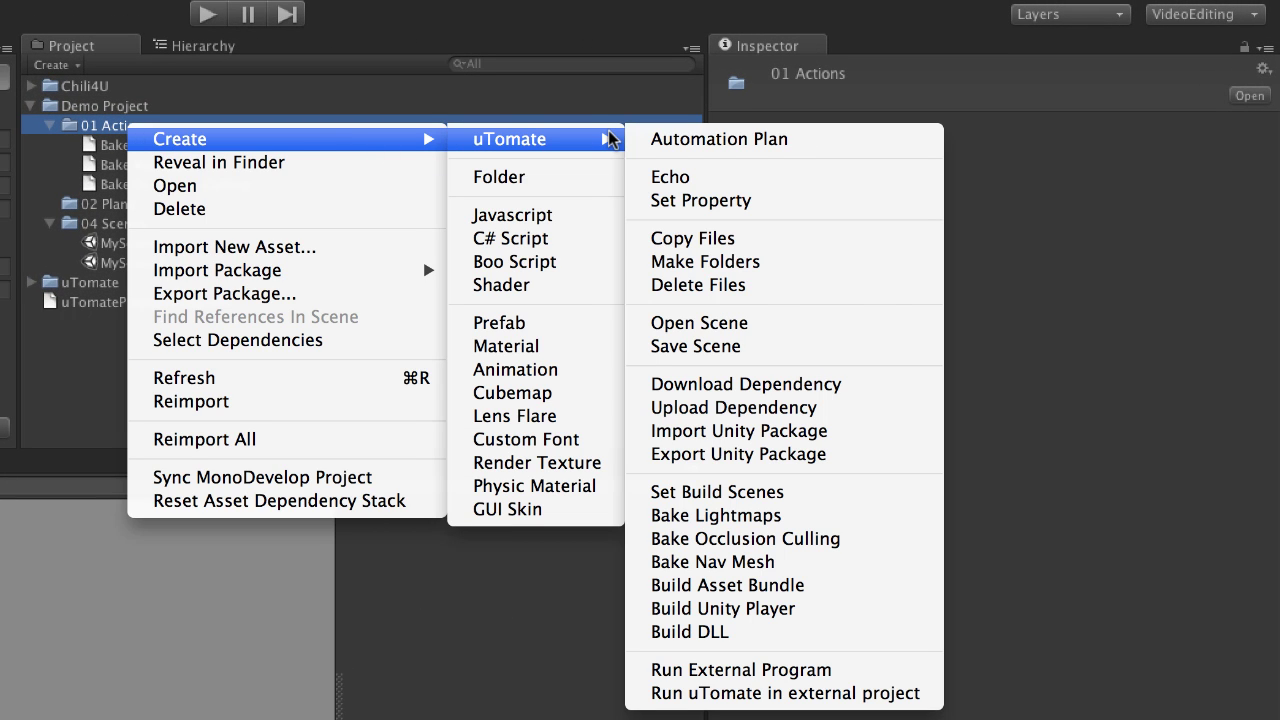
left_click(721, 494)
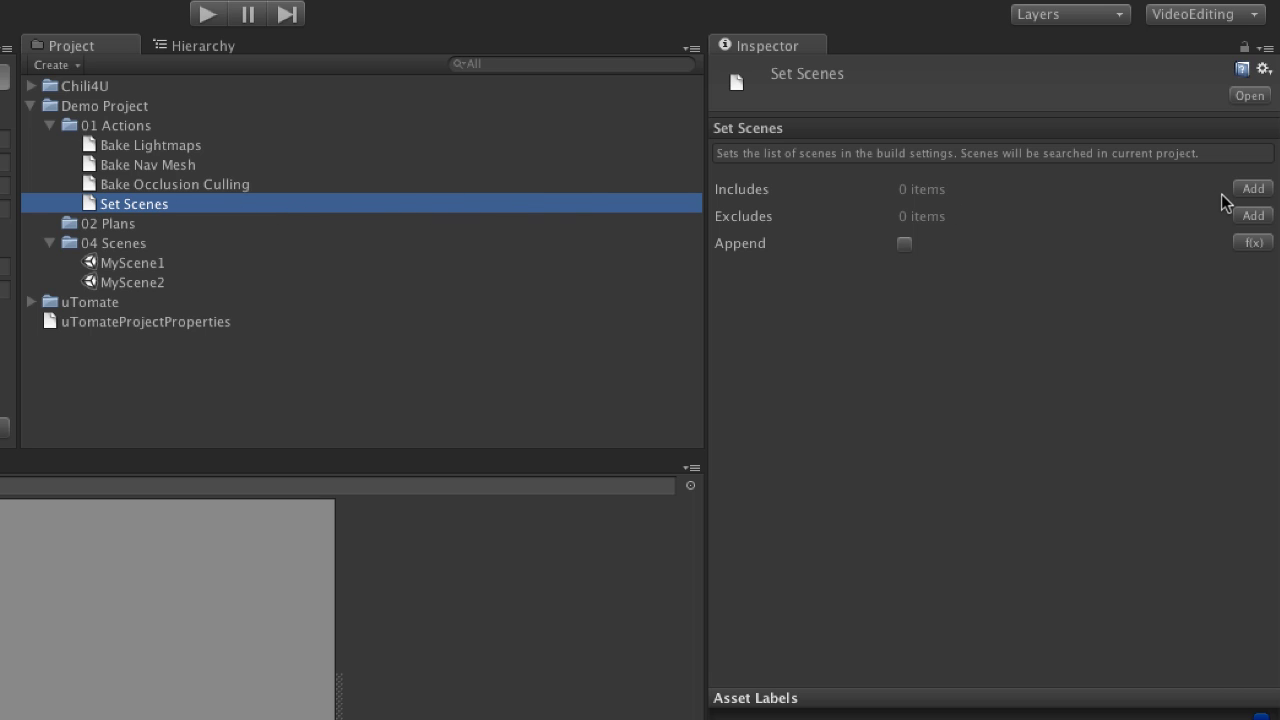
Step: Add an include entry to the Set Scenes action with the path Demo Project/04 Scenes/MyScene1.unity
left_click(1252, 189)
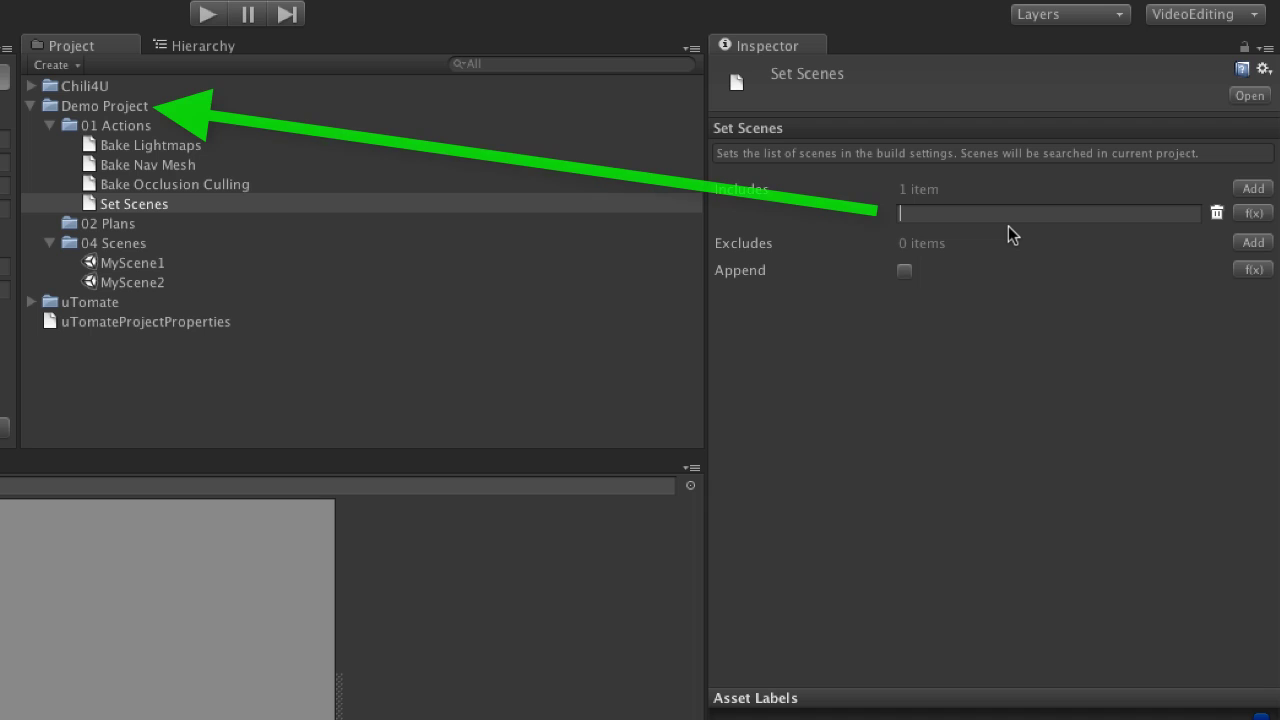
type("Demo P")
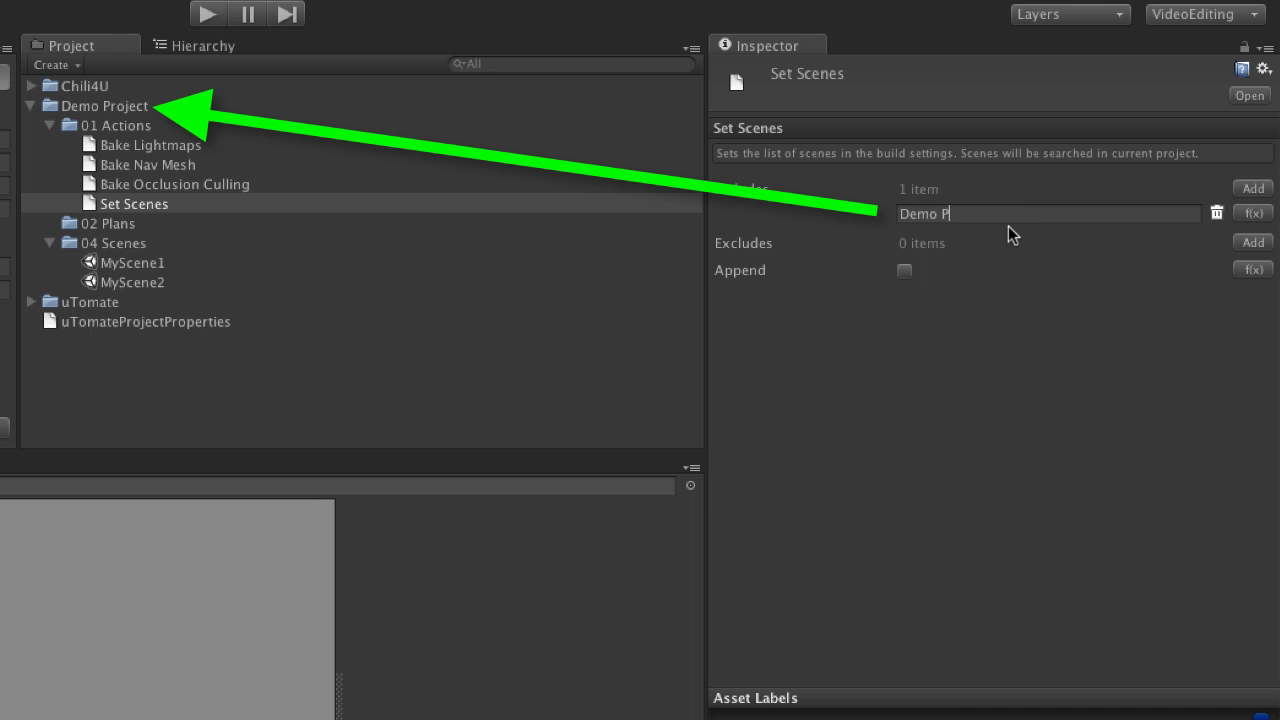
type("roject/")
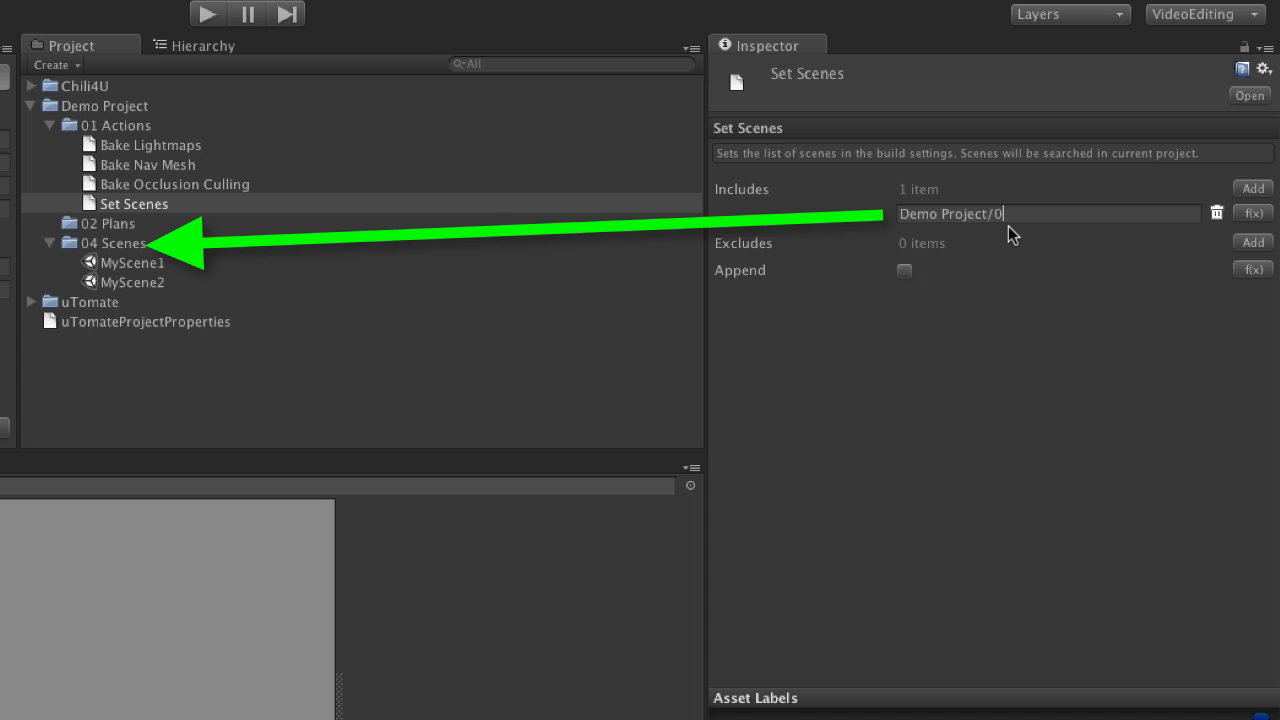
type("04 Scenes/")
type("My")
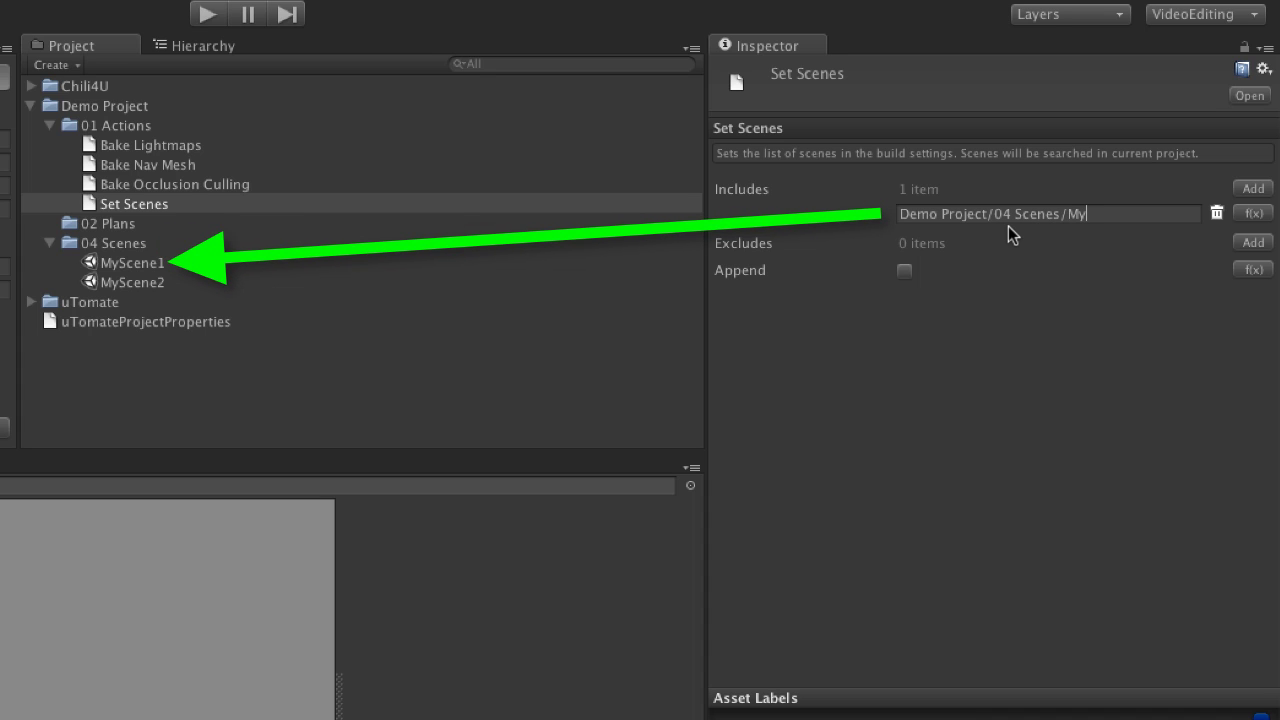
type("Scene1.unity")
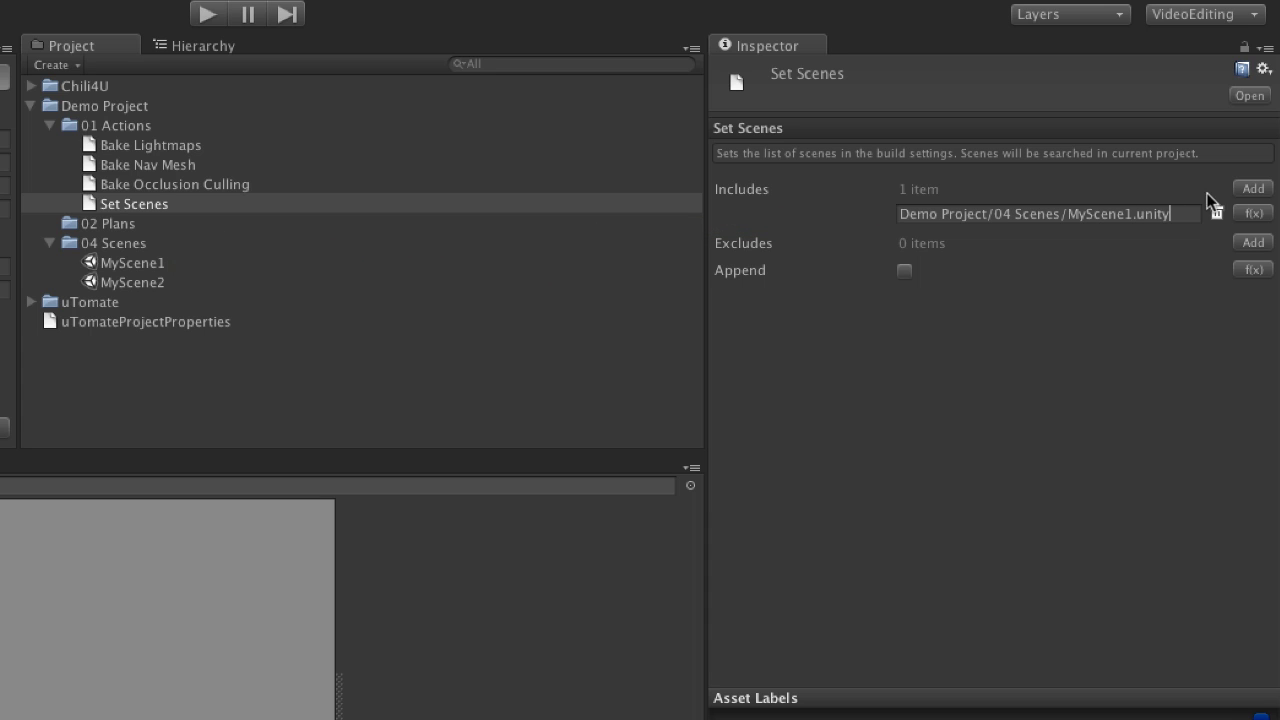
Step: Copy the MyScene1.unity path into a second include entry of the Set Scenes action, and remove that entry again
left_click(1250, 189)
left_click(934, 212)
key("super+c")
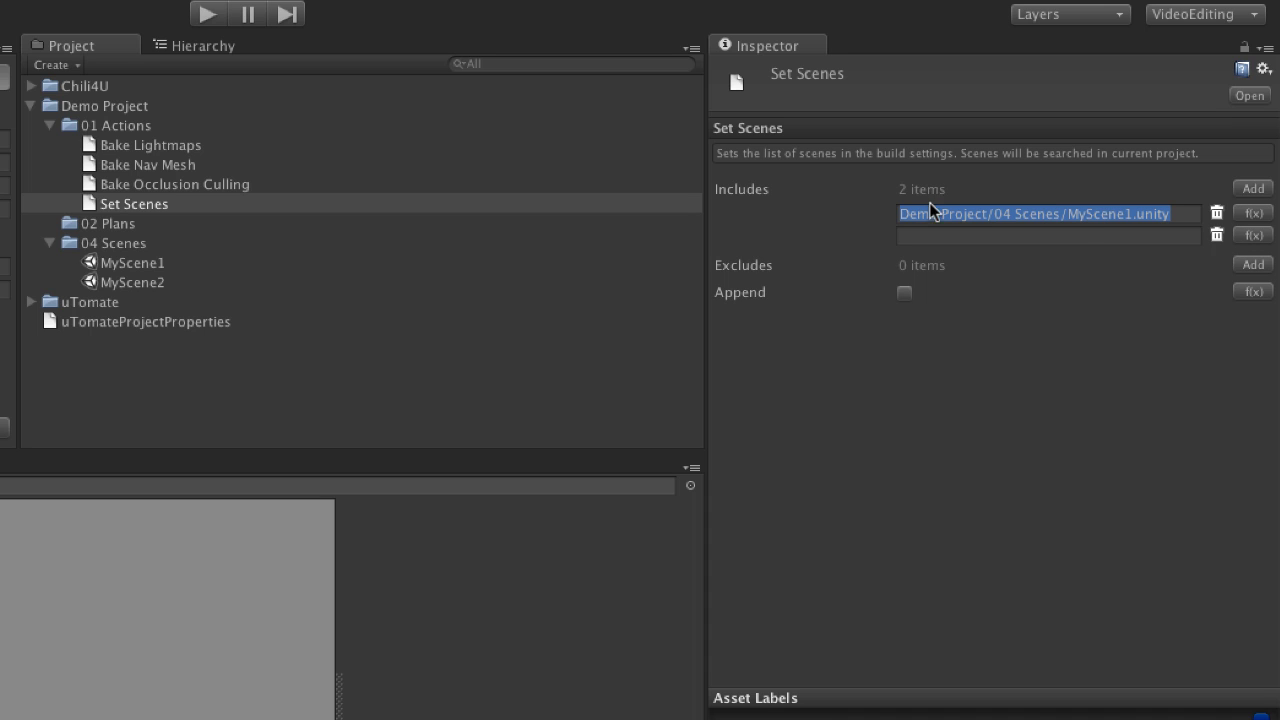
left_click(955, 236)
key("super+v")
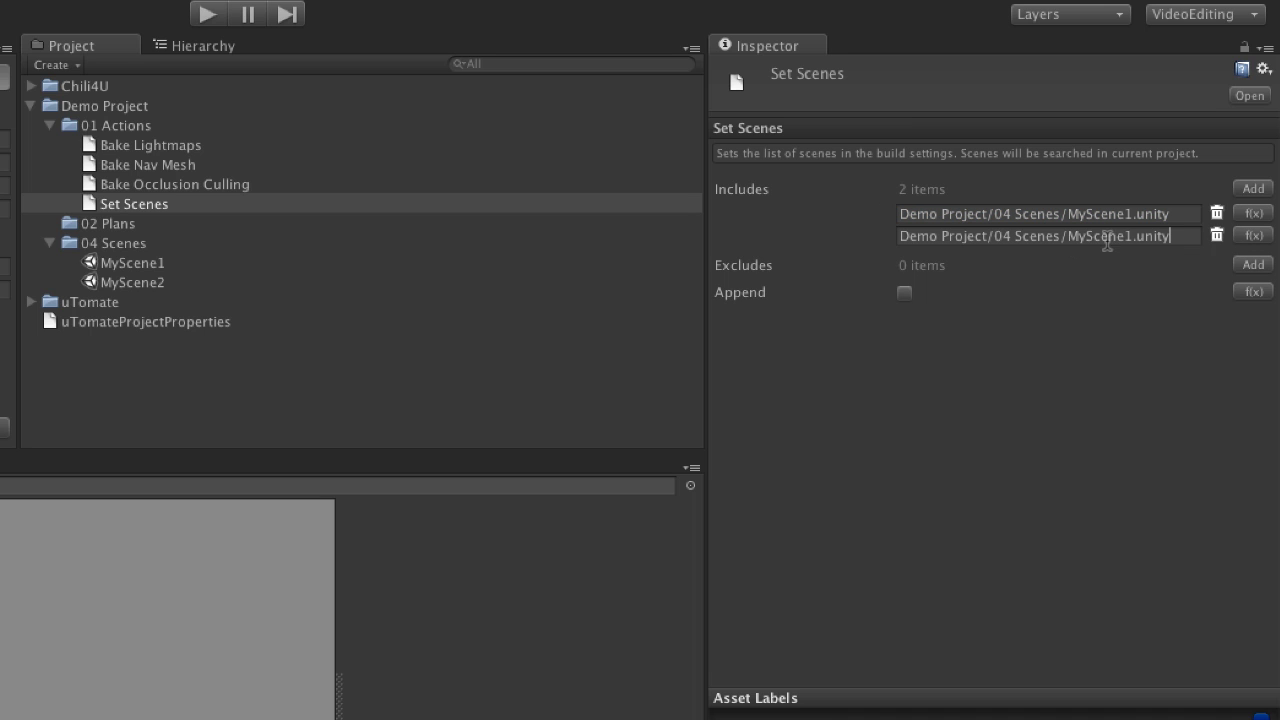
left_click(1131, 236)
left_click(1216, 236)
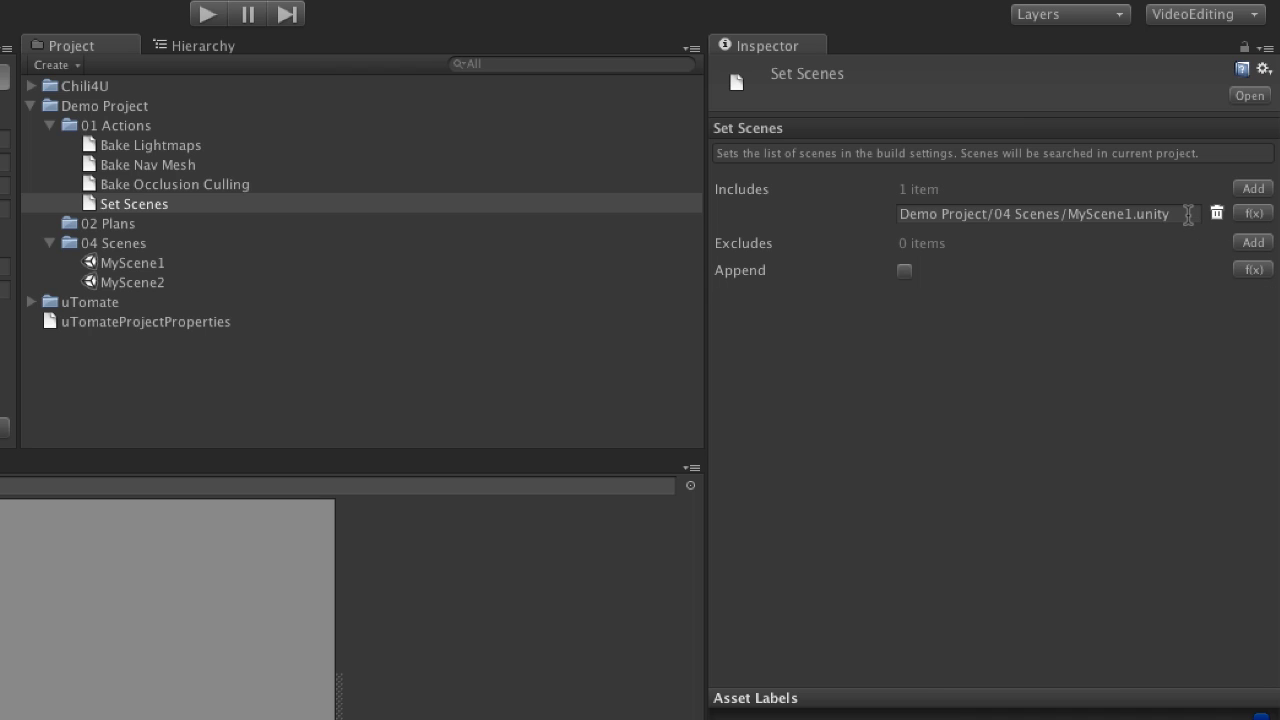
Step: Replace the include path of the Set Scenes action with the wildcard pattern **/*.unity
left_click_drag(1188, 214, 776, 178)
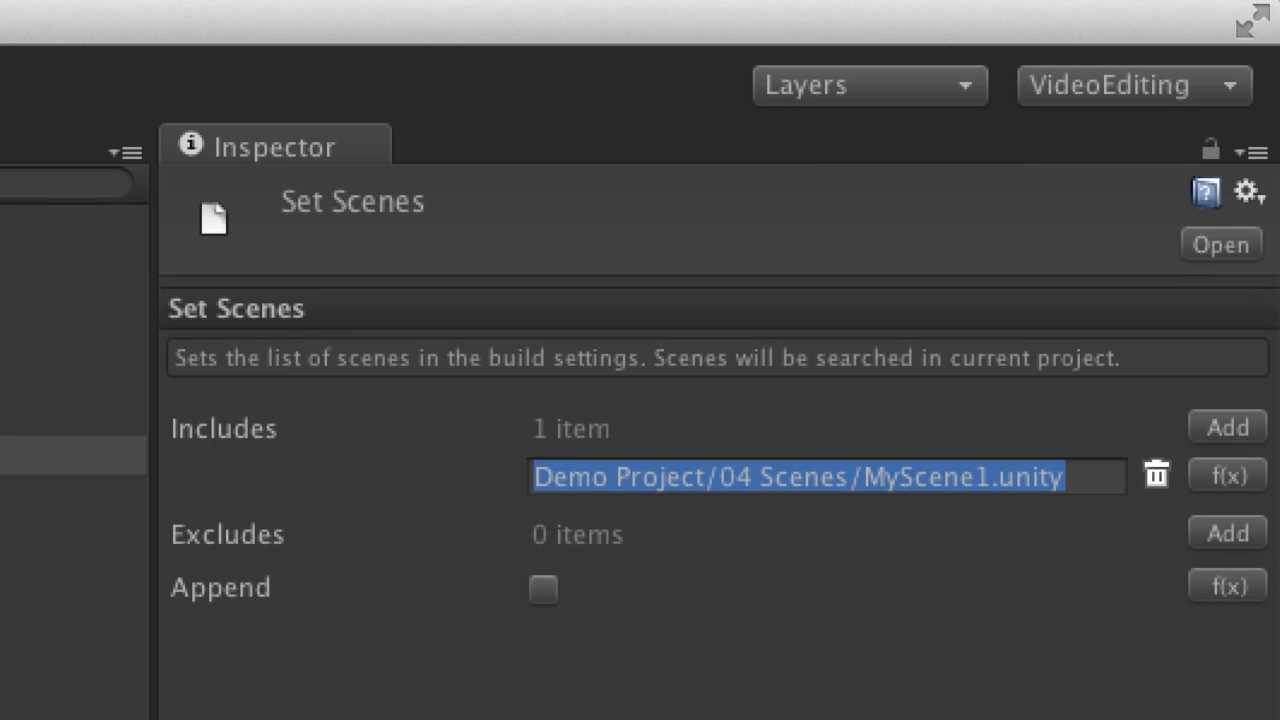
type("**/")
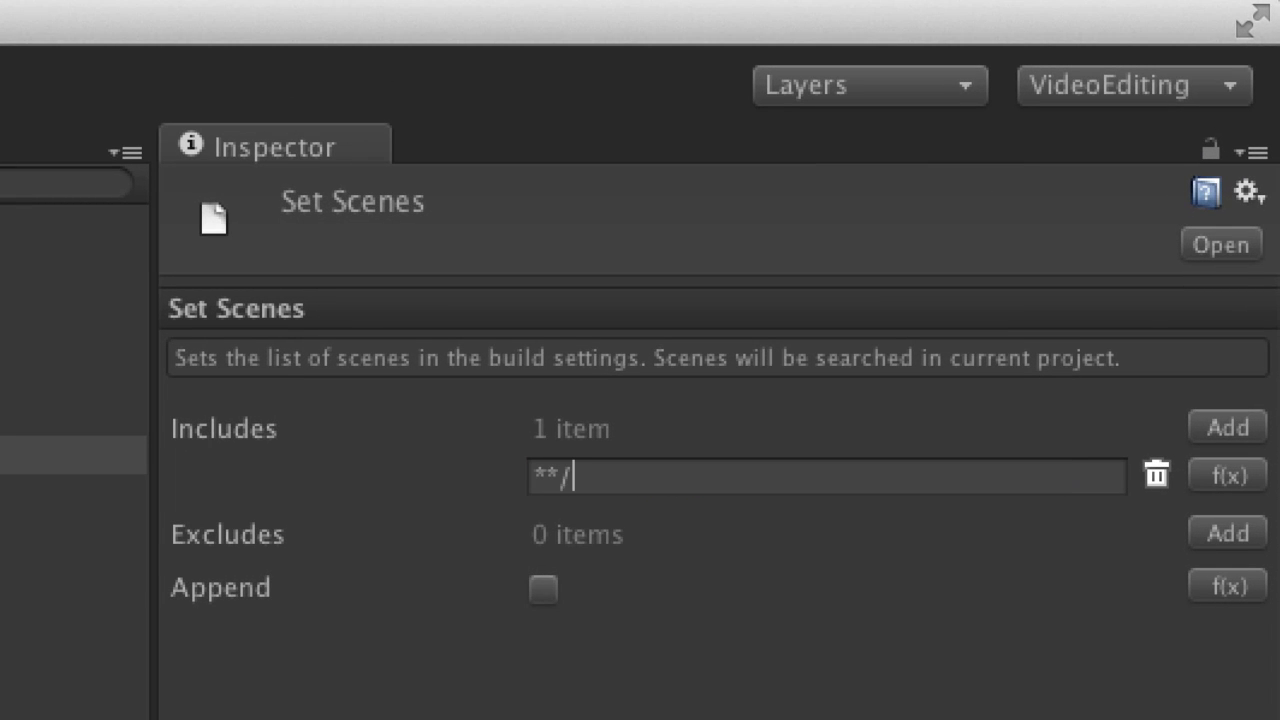
type("*.unity")
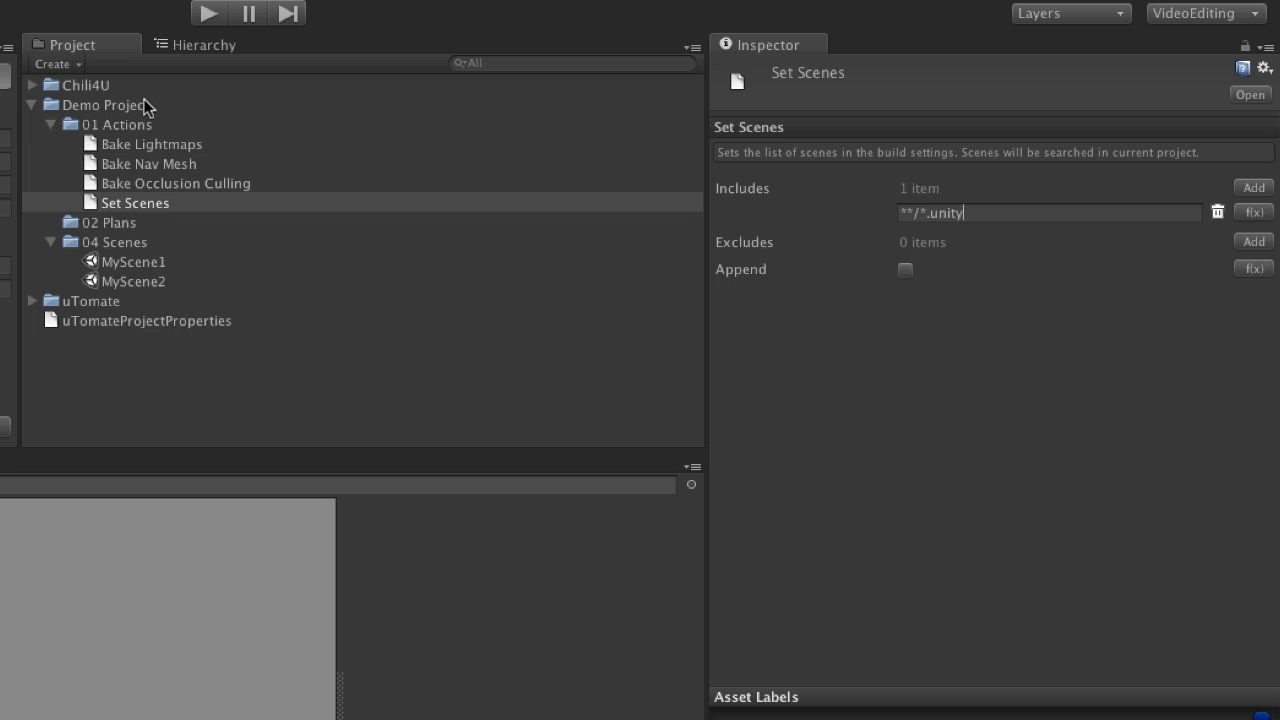
Step: Create a uTomate Build Unity Player action in the 01 Actions folder and name it Build Windows Player
left_click(141, 124)
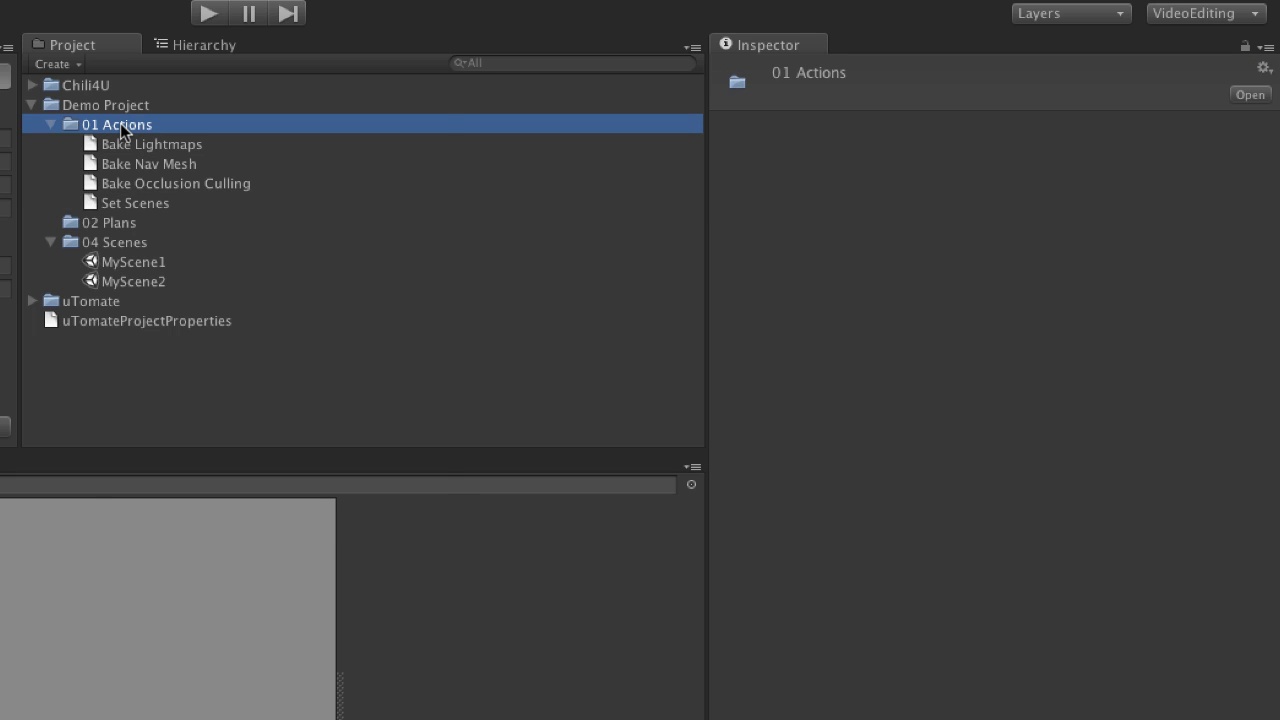
right_click(121, 124)
mouse_move(148, 137)
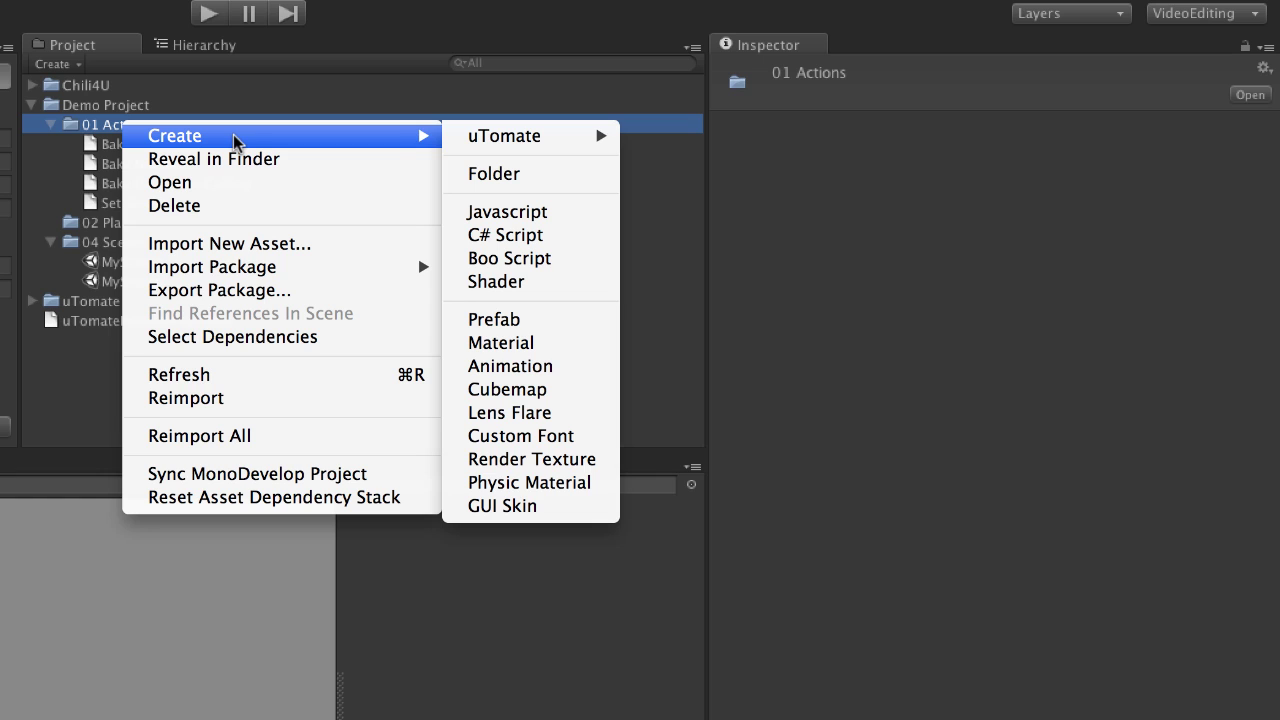
mouse_move(500, 140)
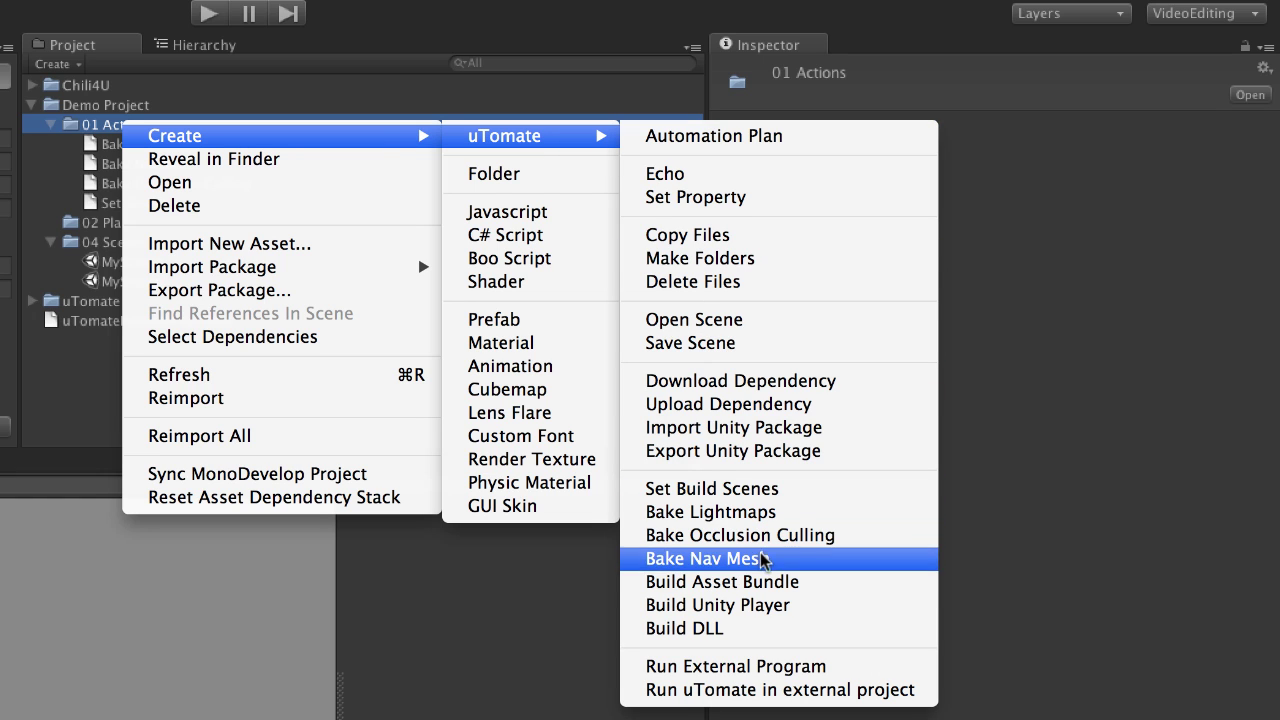
left_click(761, 606)
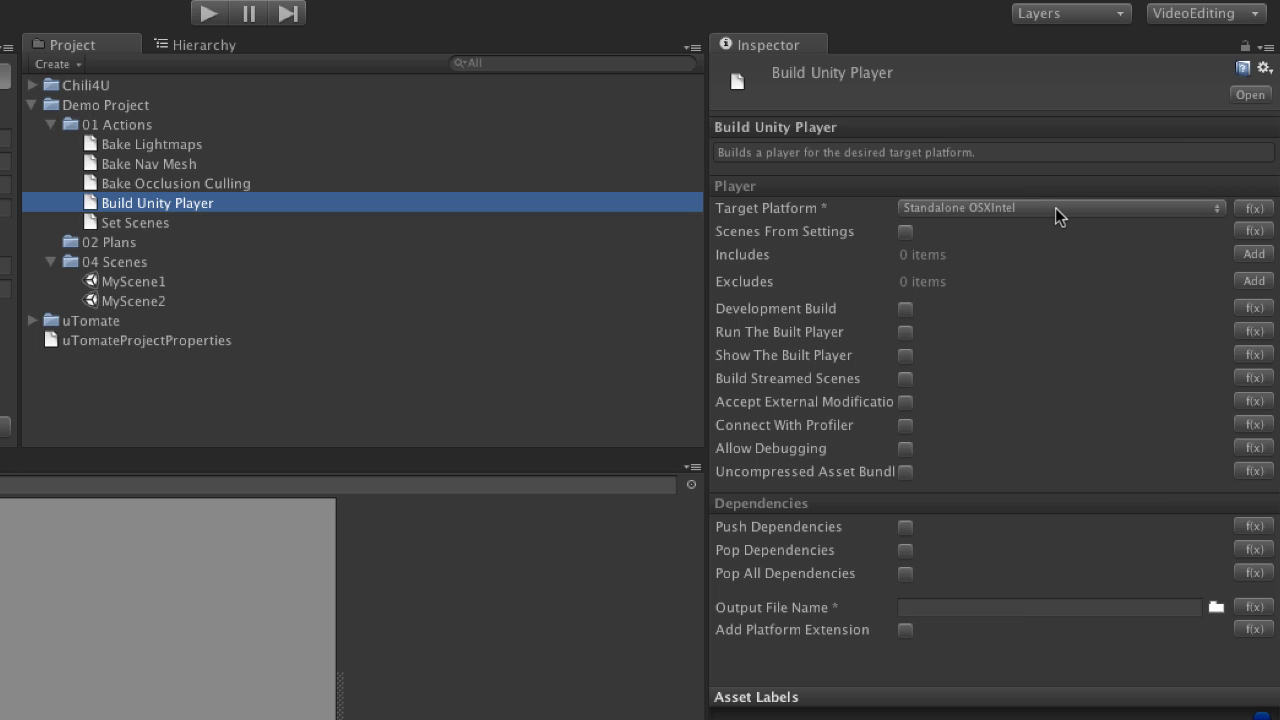
left_click(231, 204)
type("Build ")
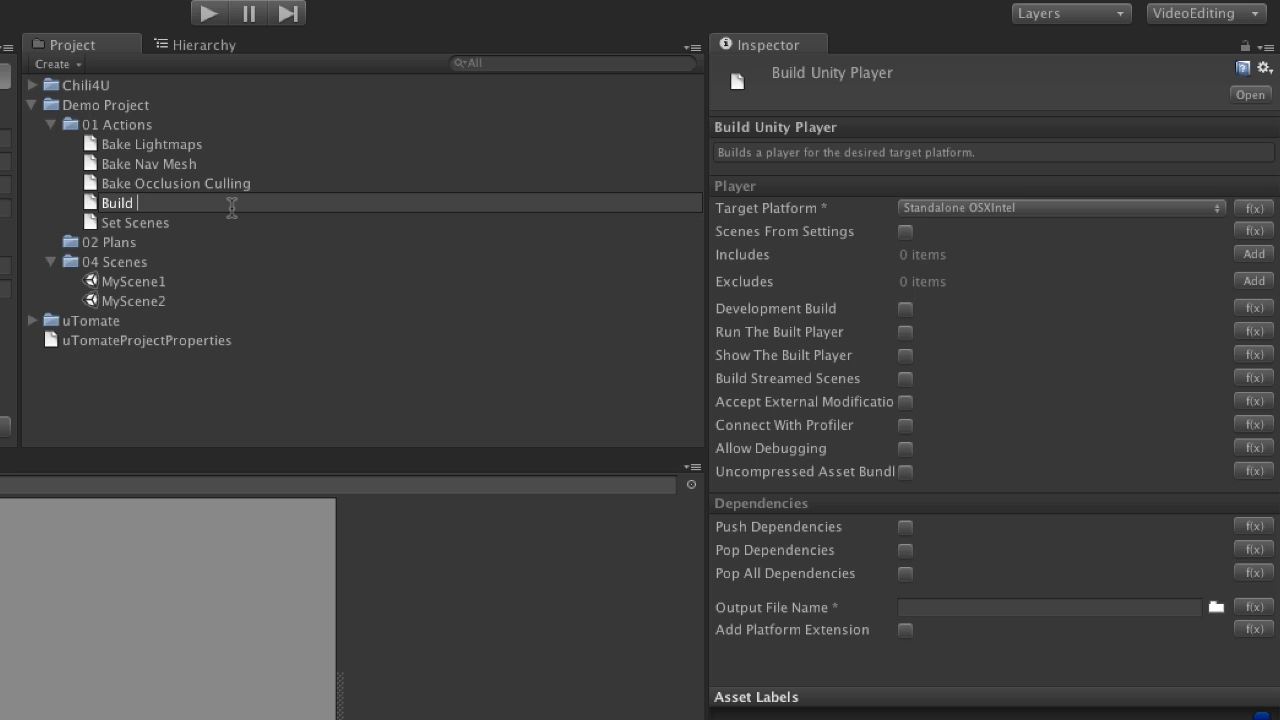
type("Windows Player")
key("Return")
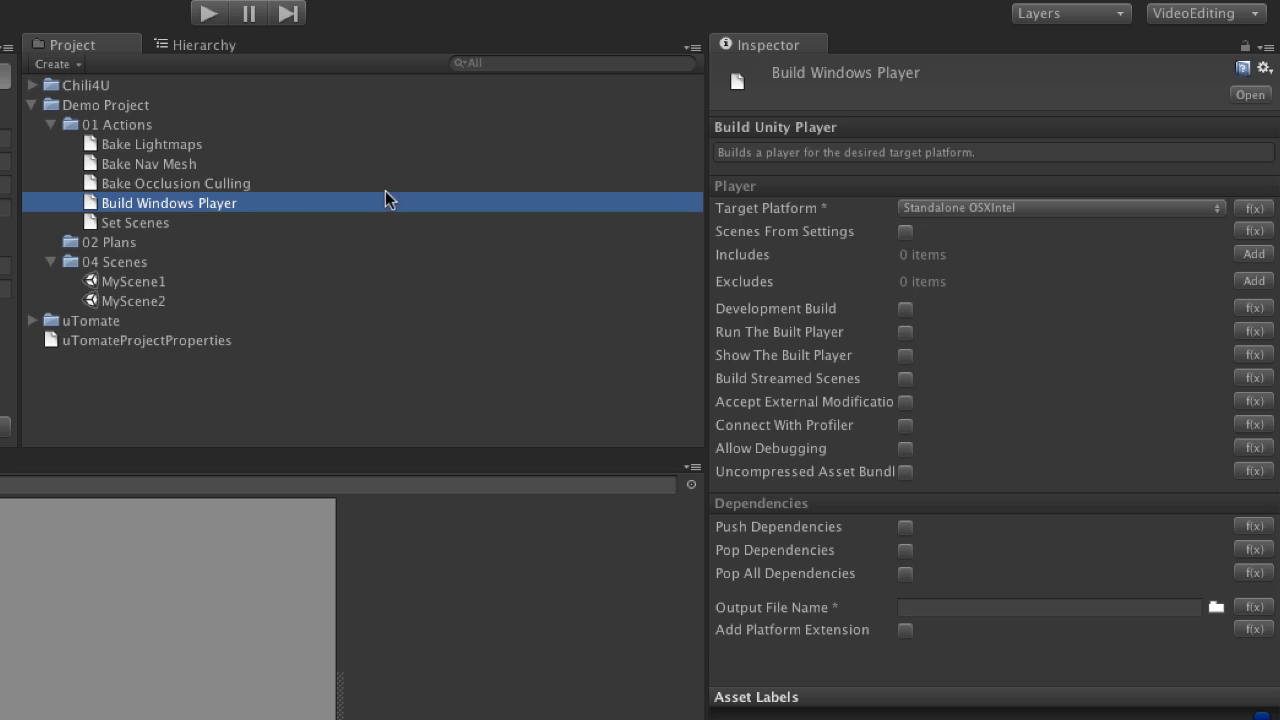
Step: Set the Build Windows Player action's target platform to Standalone Windows and enable Scenes From Settings
left_click(946, 208)
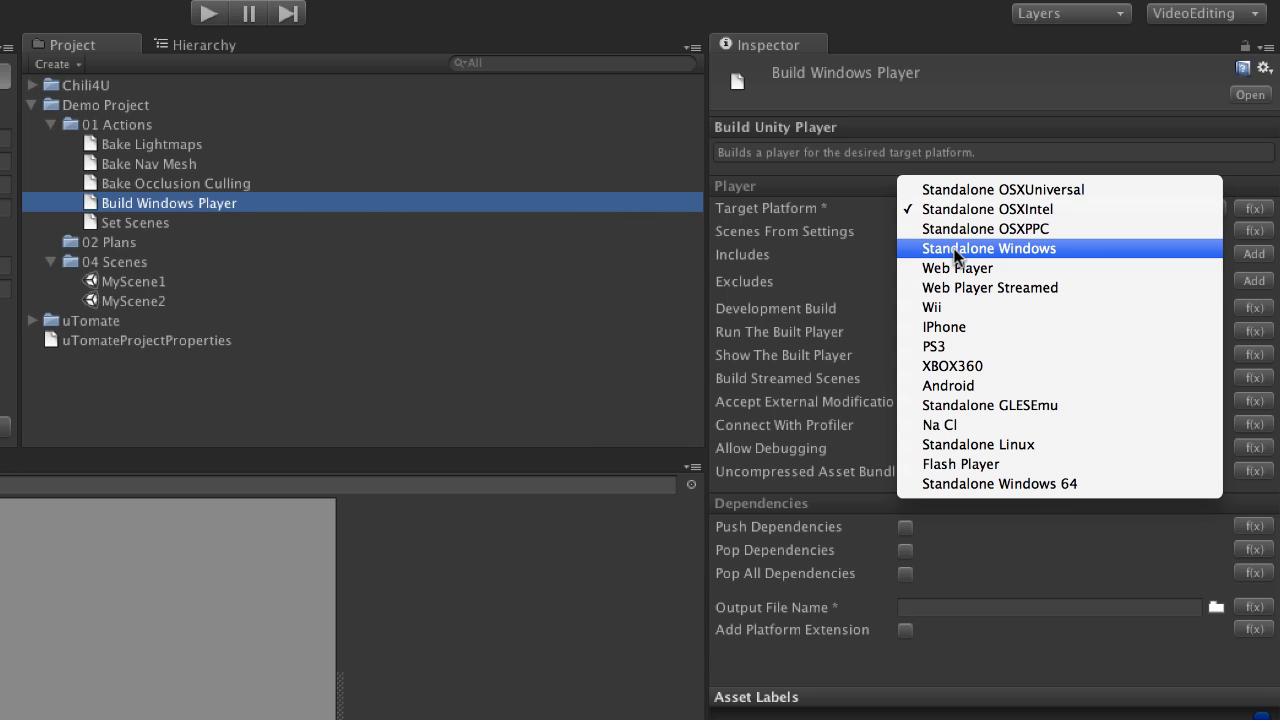
left_click(954, 248)
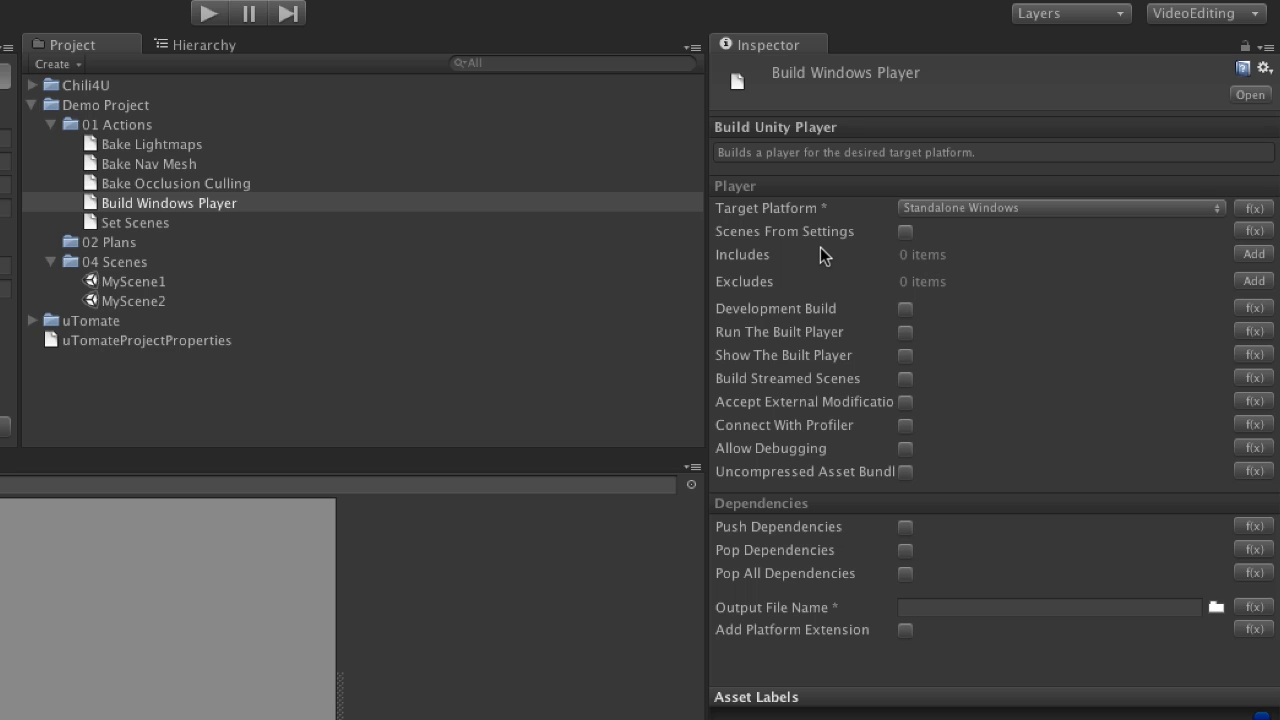
left_click(905, 232)
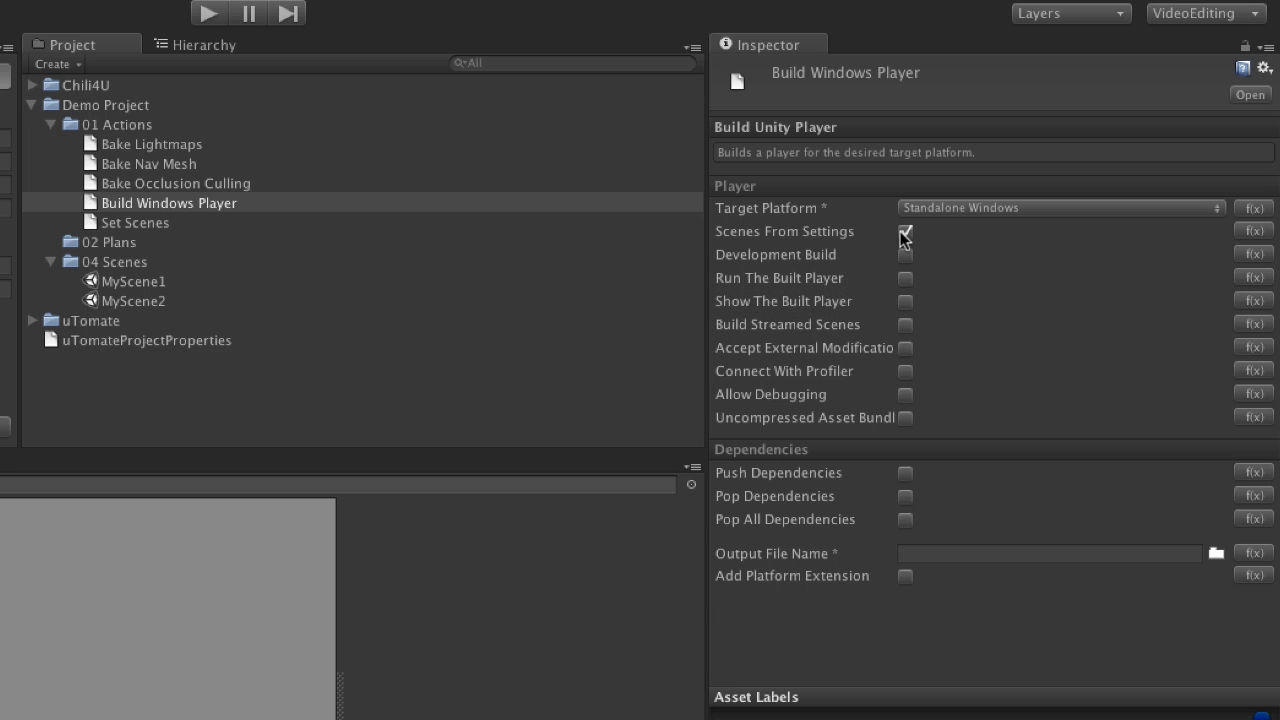
left_click(905, 232)
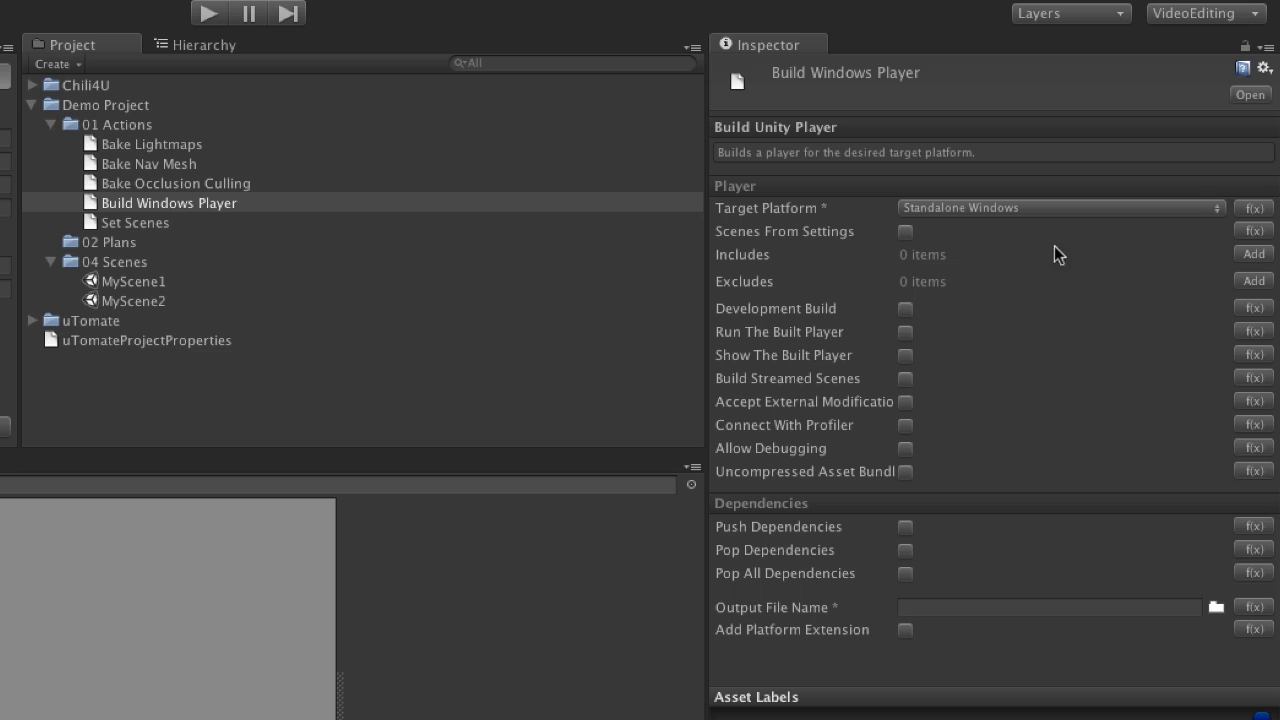
left_click(907, 238)
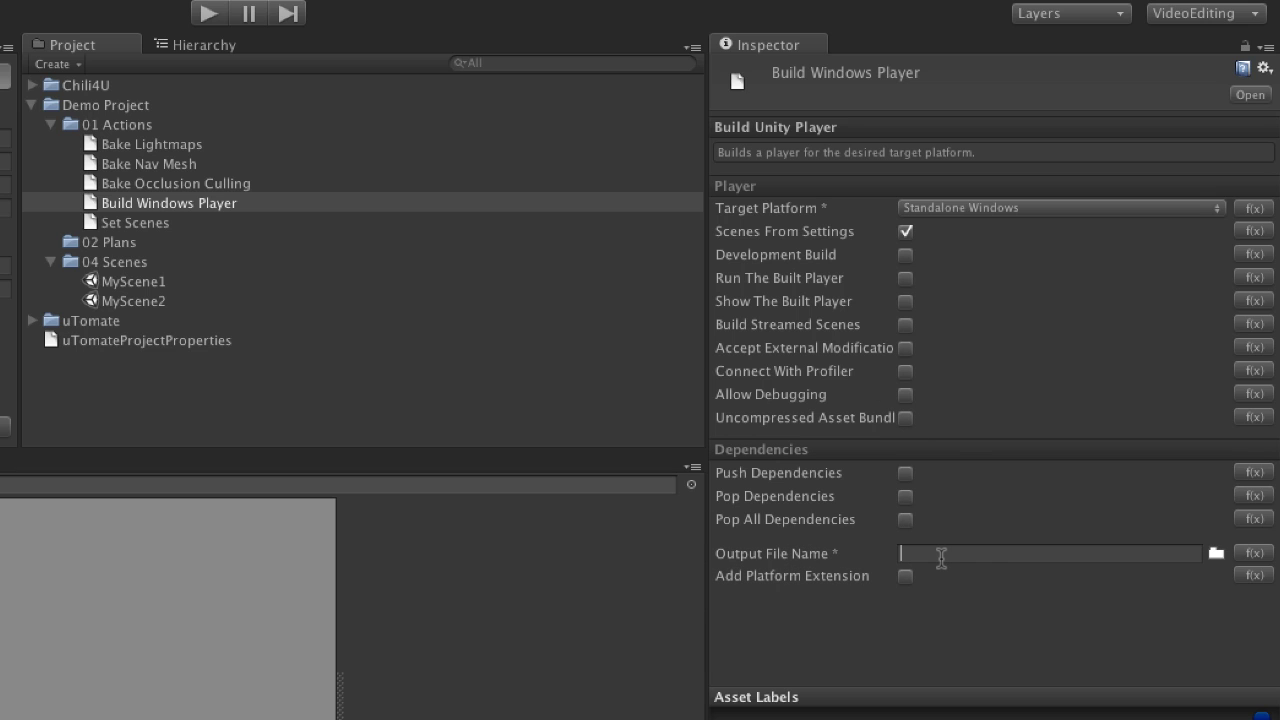
Step: Browse for the action's output file and create a MyPlayers folder with a Windows subfolder inside Documents
left_click(1217, 556)
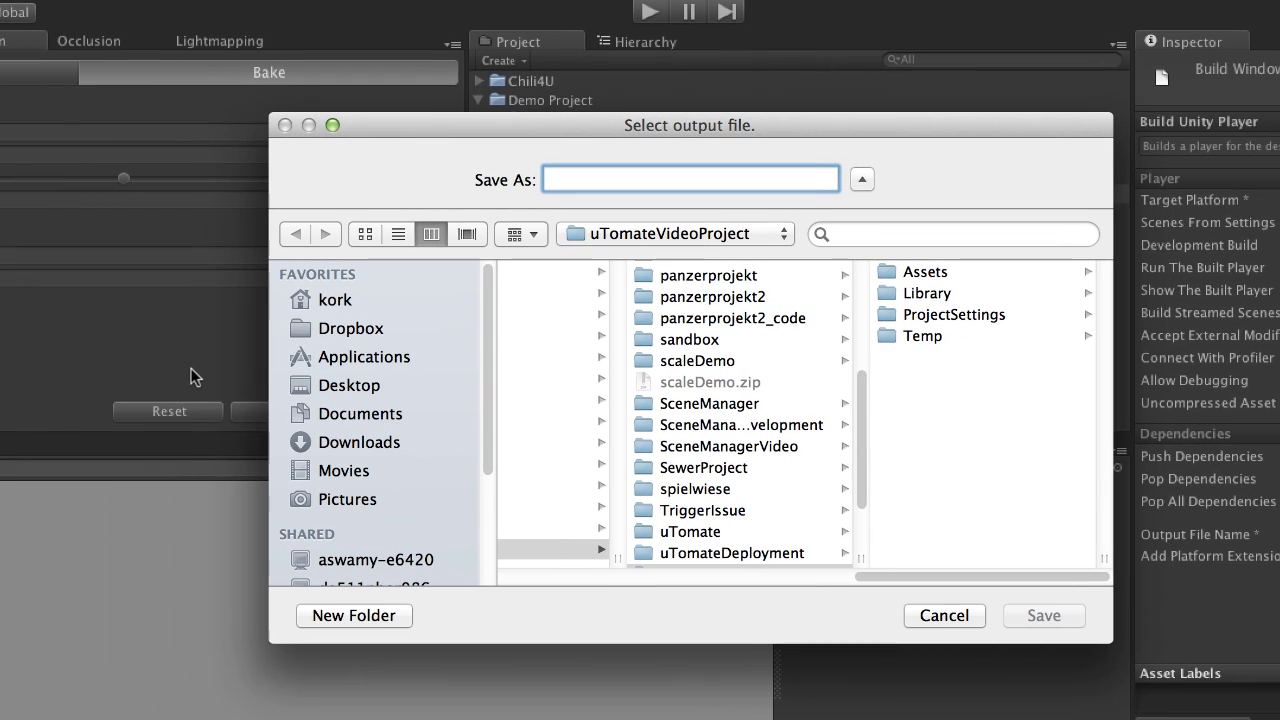
left_click(346, 415)
left_click(362, 619)
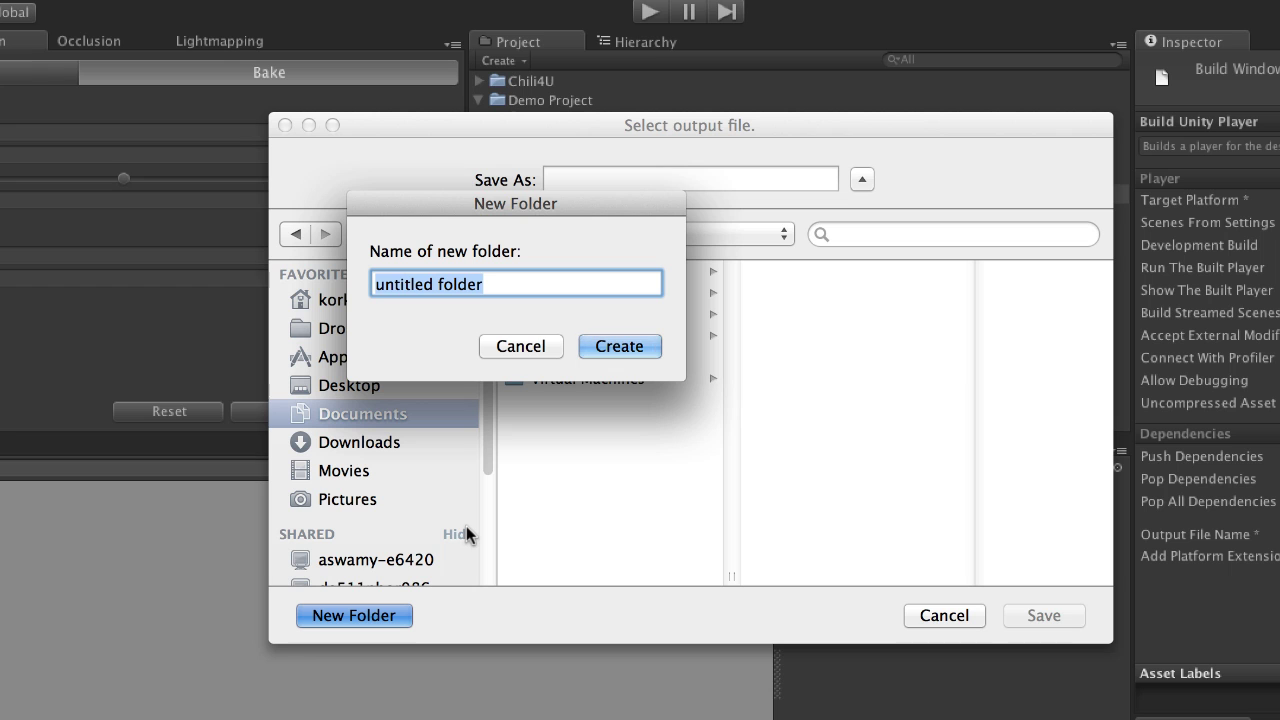
type("MyPlayer")
key("Return")
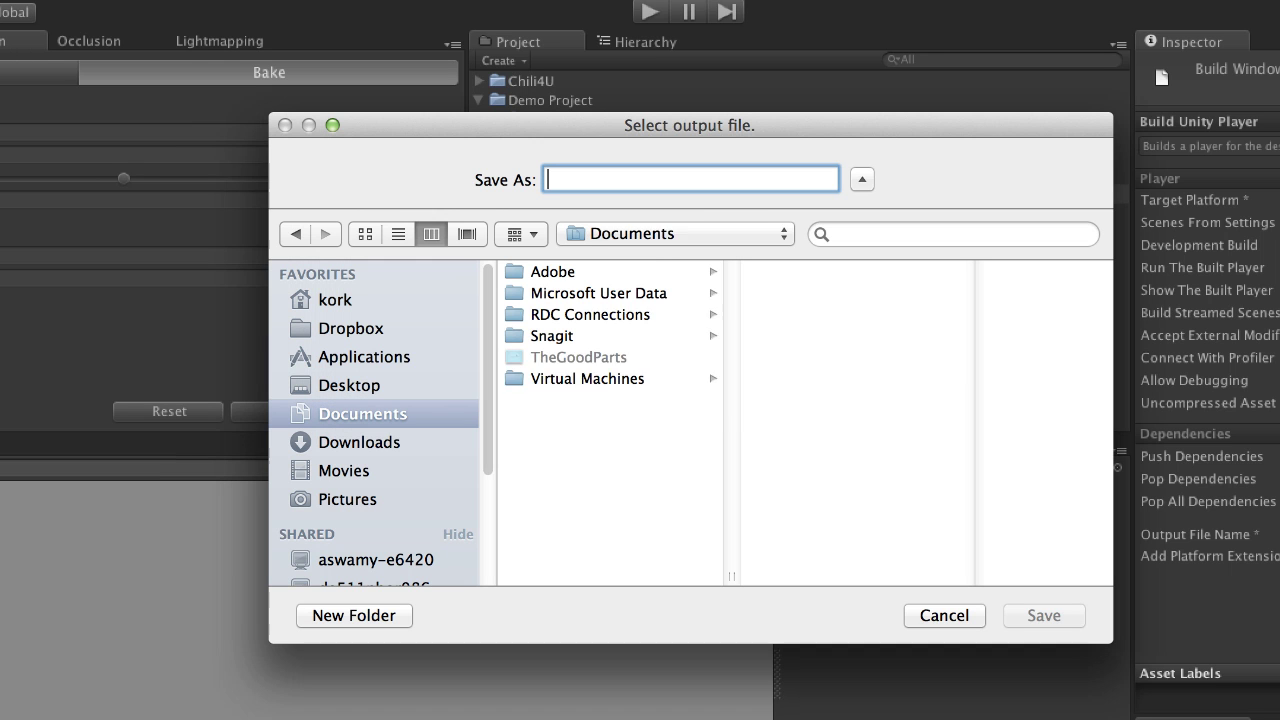
left_click(350, 615)
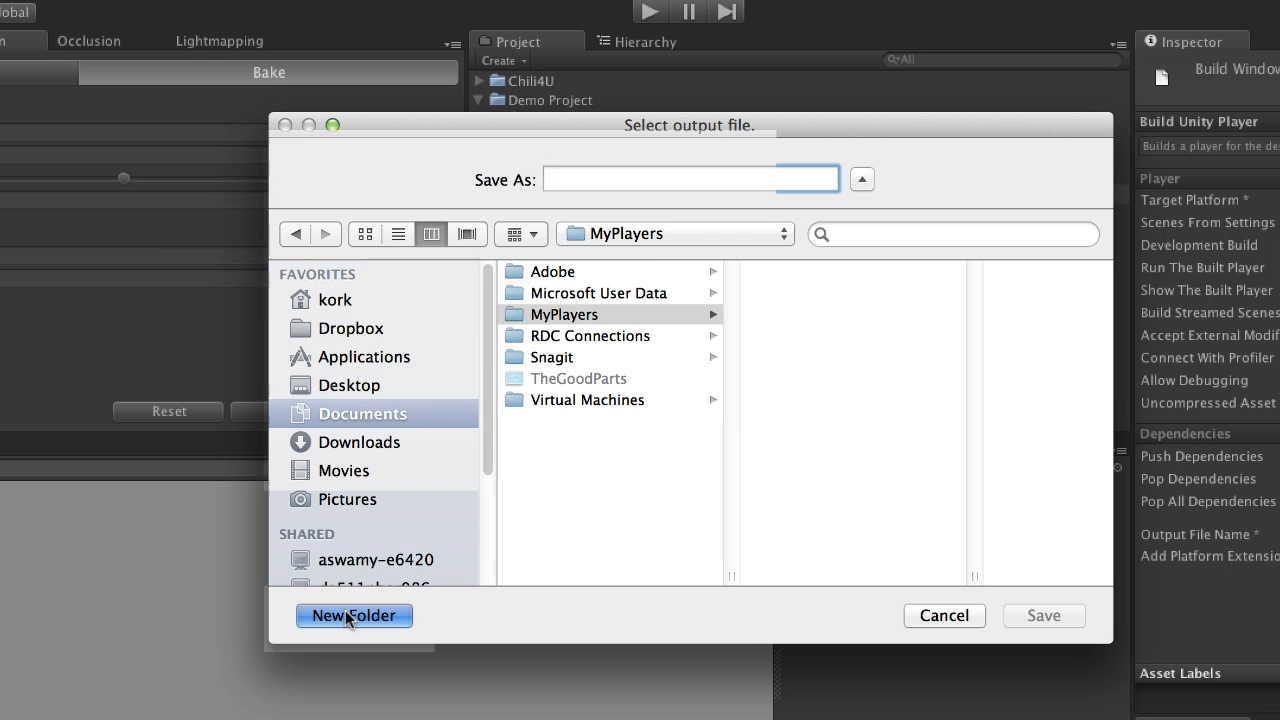
type("Windows")
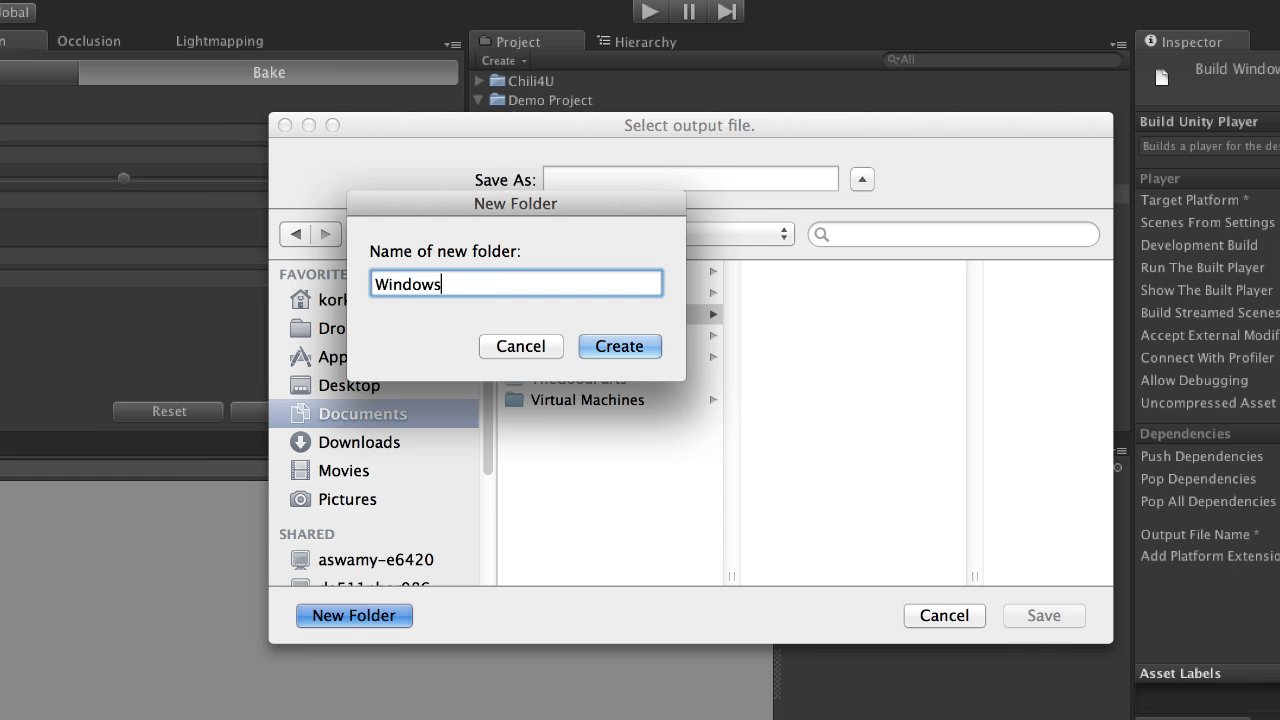
key("Return")
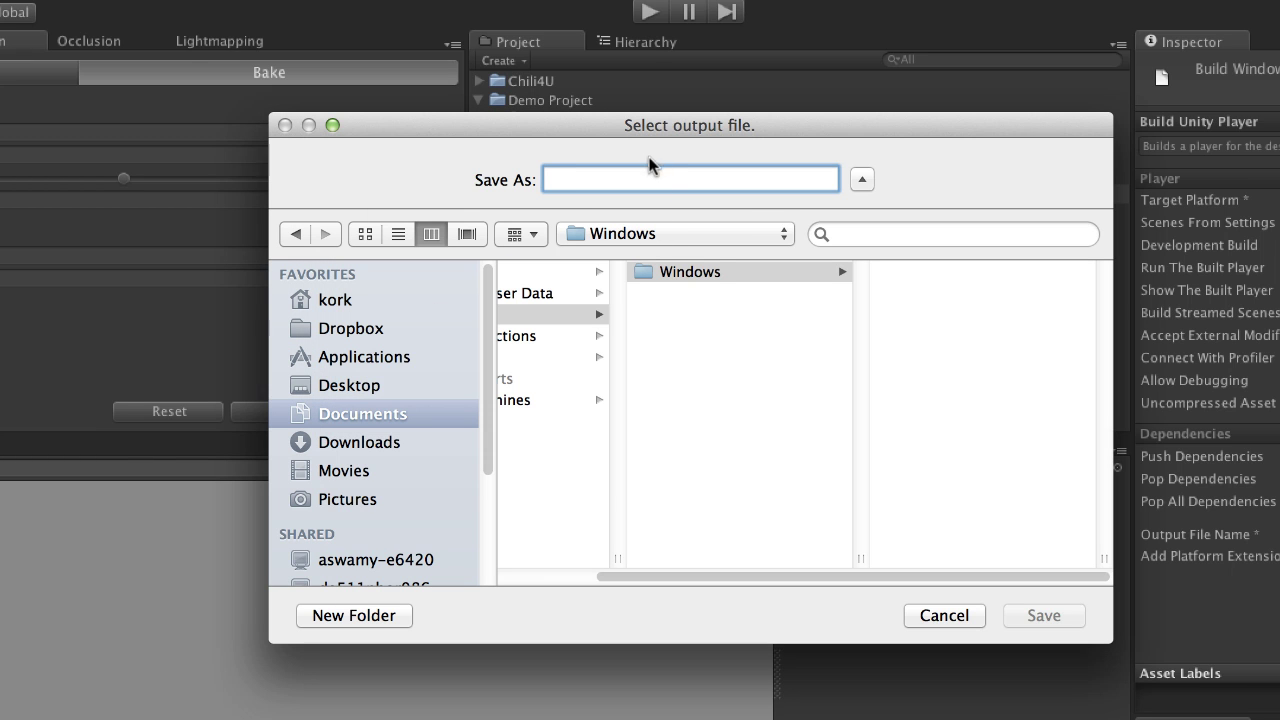
Step: Name the output file myplayer and save this location in the new Windows folder
type("my")
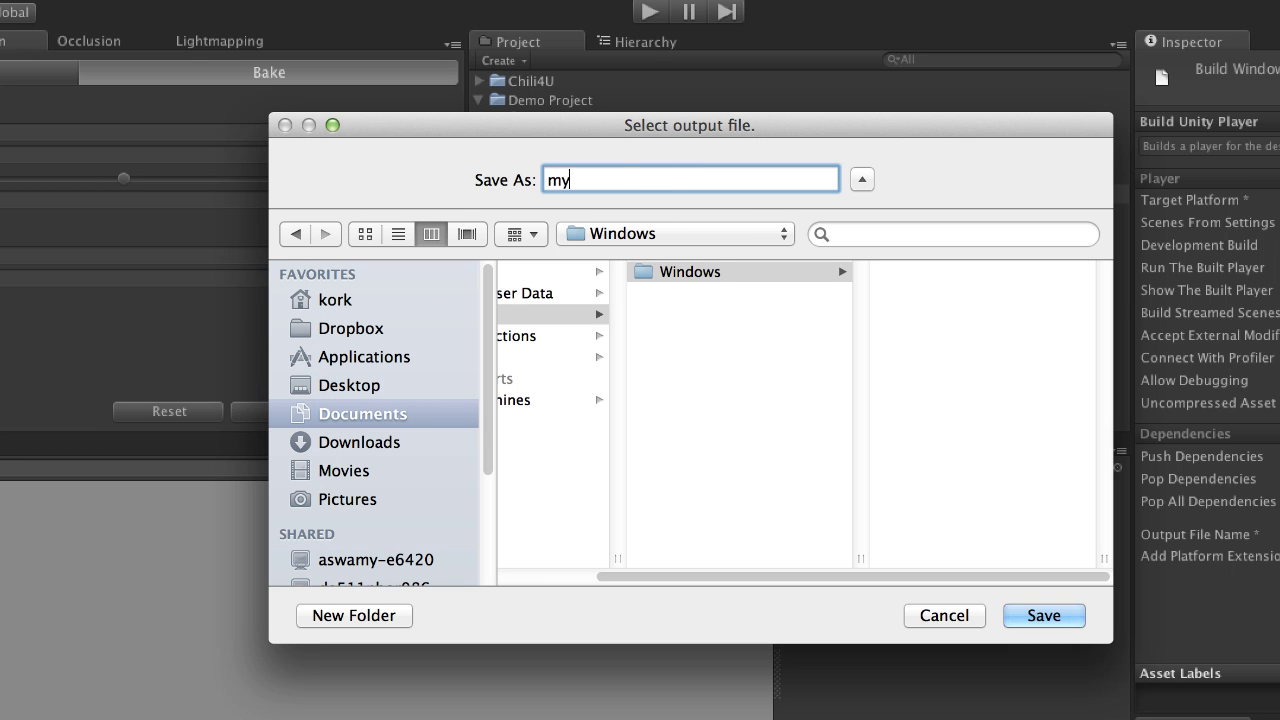
type("player")
left_click(1030, 614)
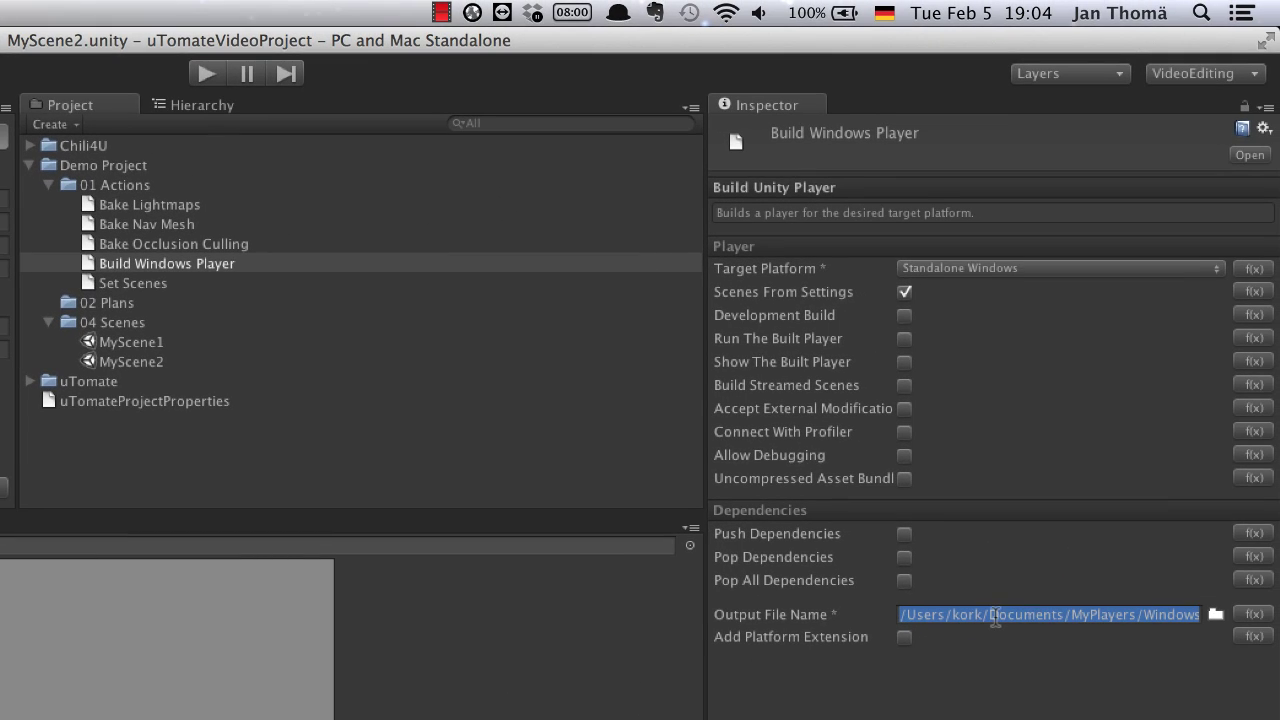
Step: Append .exe to the end of the Build Windows Player action's output file name
left_click(995, 614)
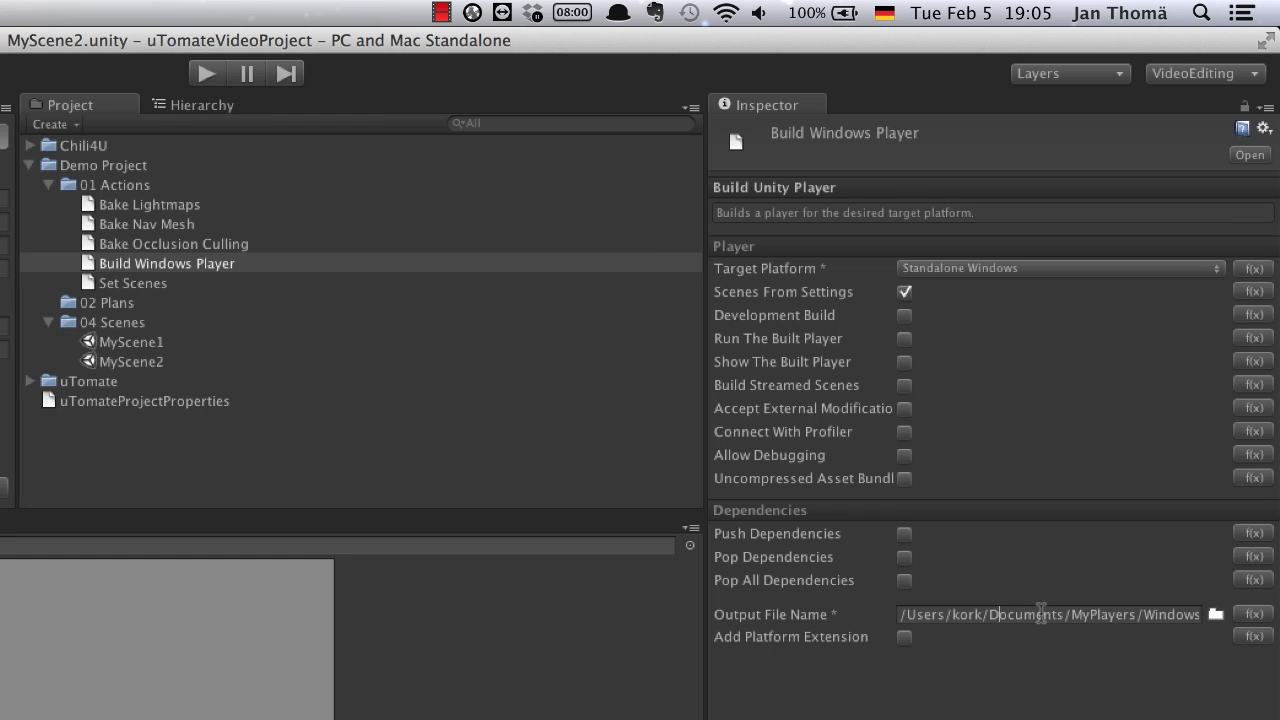
left_click_drag(1043, 614, 1189, 627)
left_click(1189, 624)
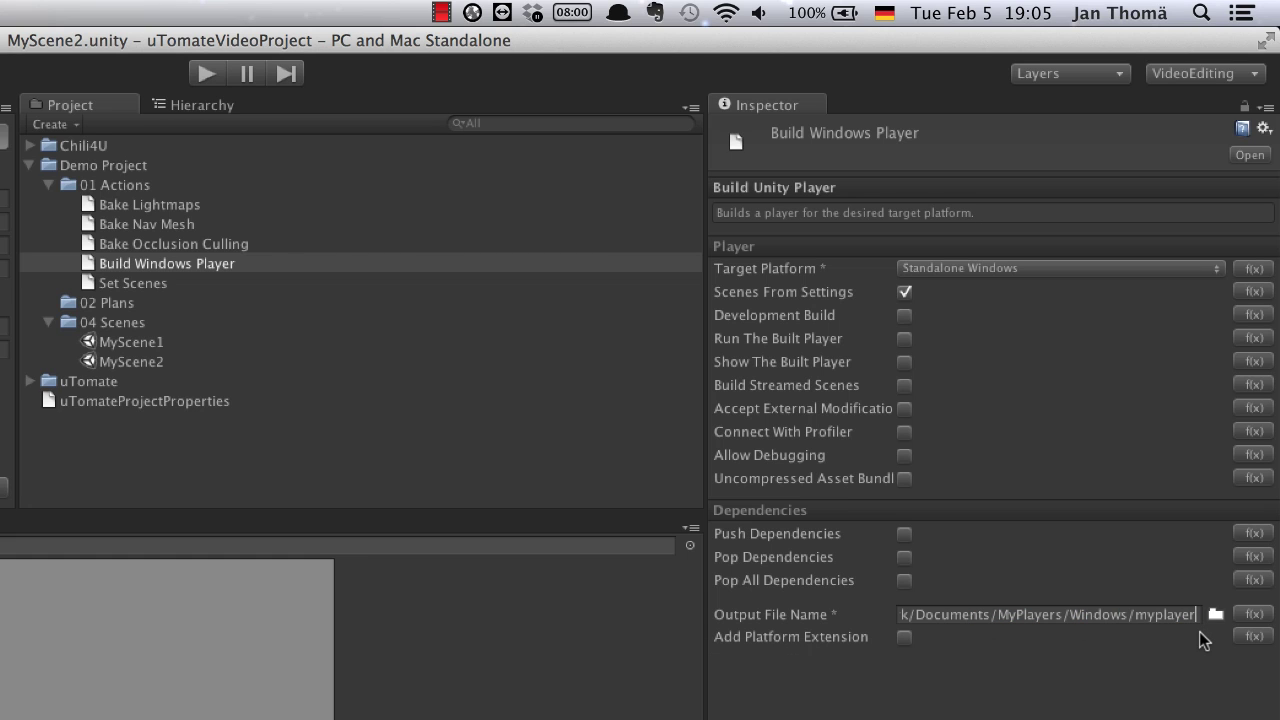
type(".exe")
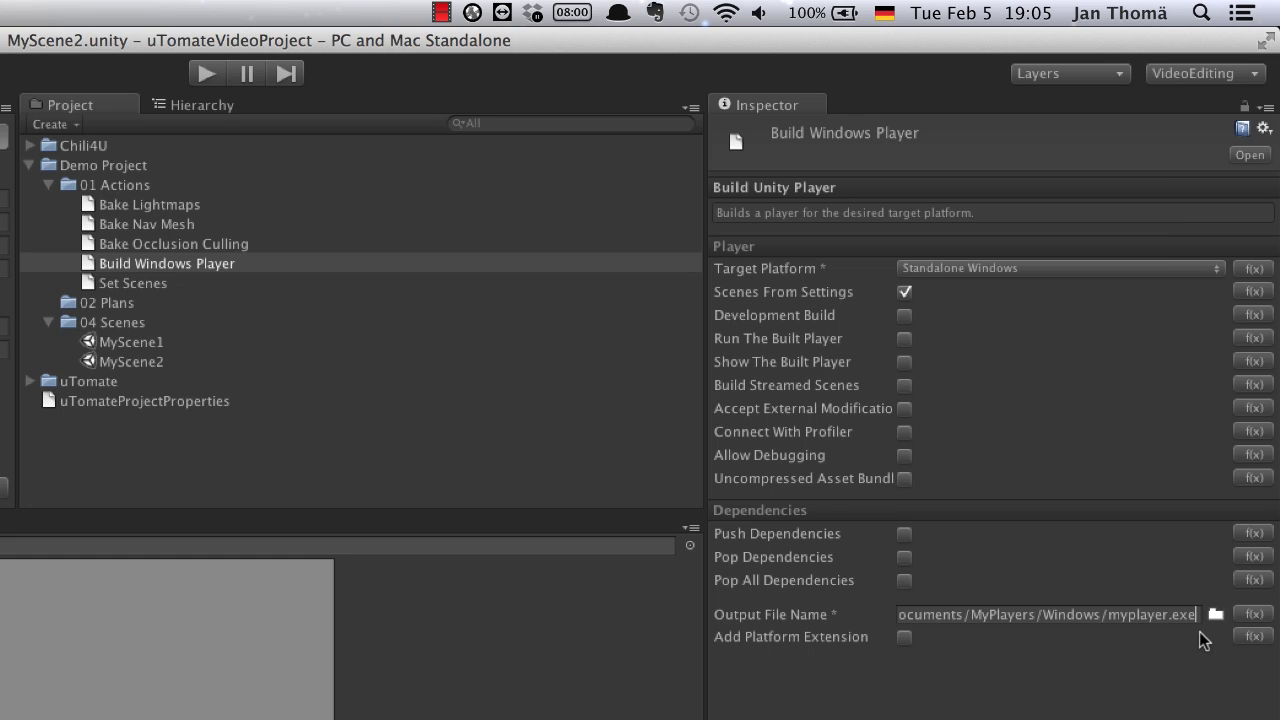
Step: Remove the .exe ending from the output file name and enable Add Platform Extension
key("BackSpace")
key("BackSpace")
key("BackSpace")
key("BackSpace")
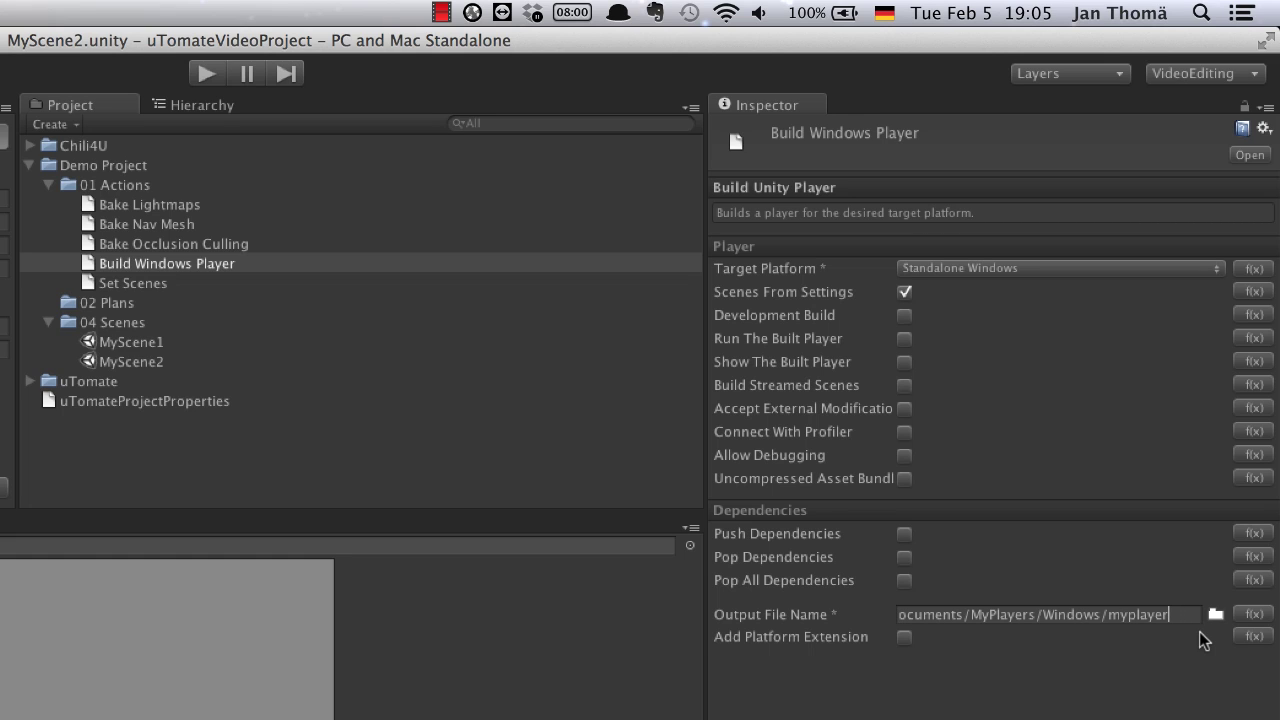
left_click(907, 640)
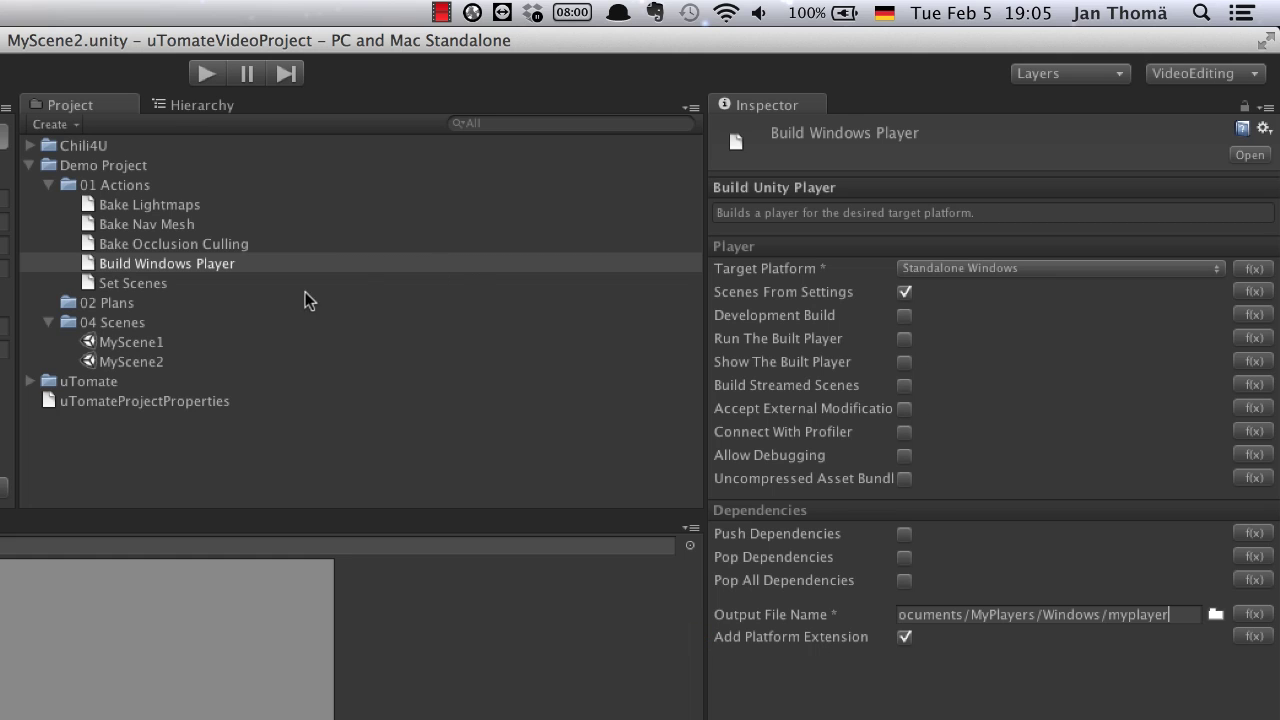
Step: Duplicate the Build Windows Player action and rename the copy Build Mac Player
left_click(181, 265)
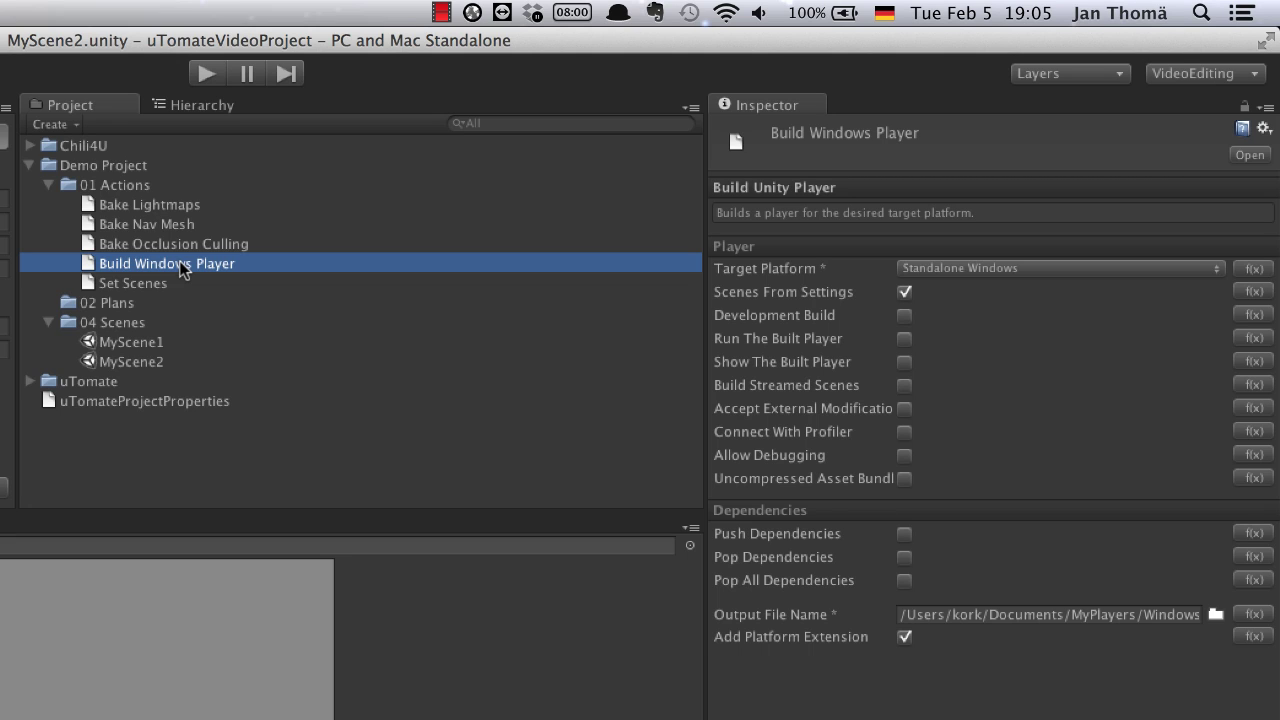
key("super+d")
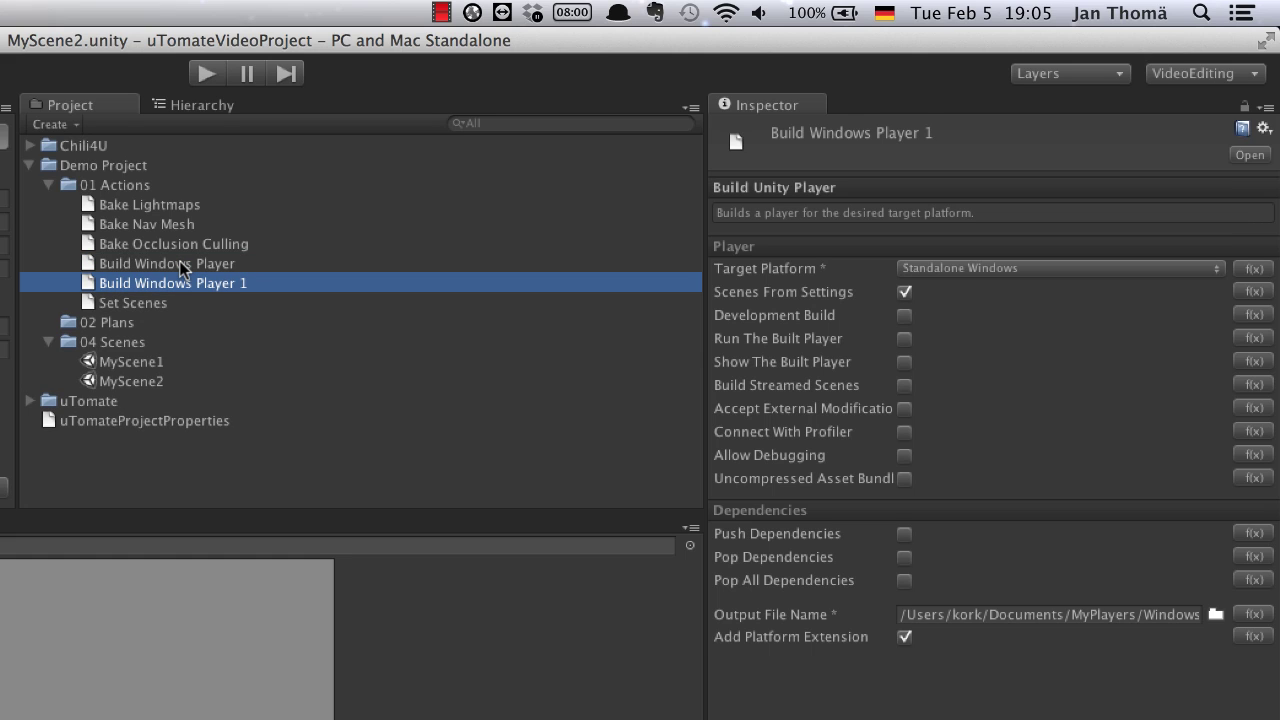
key("Return")
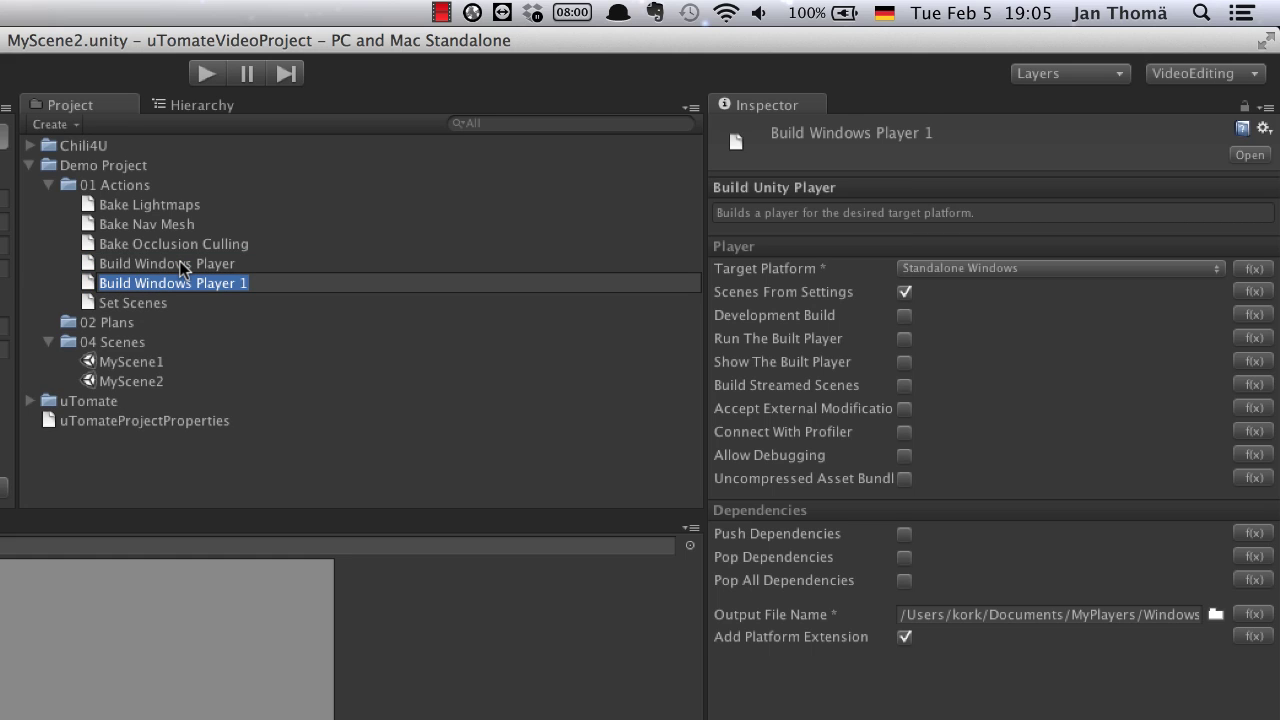
type("Build mac")
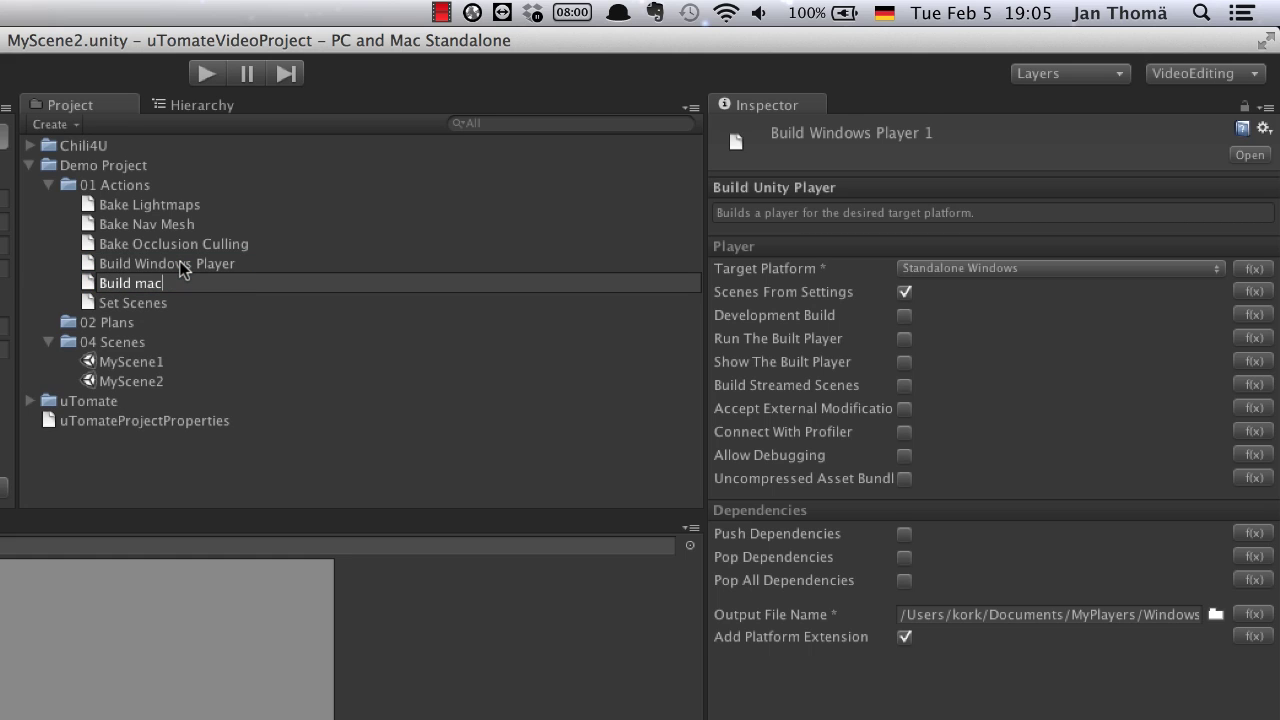
key("BackSpace")
key("BackSpace")
key("BackSpace")
type("Mac Player")
key("Return")
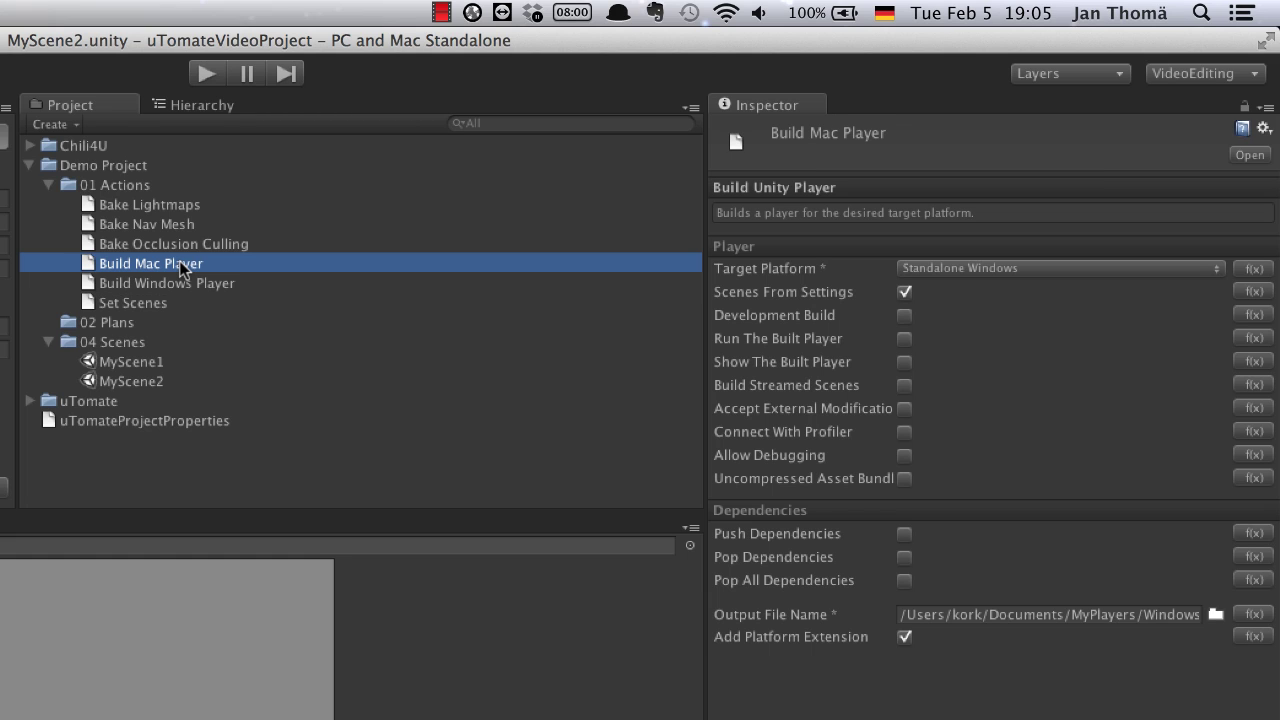
Step: Set the Build Mac Player action's target platform to Standalone OSXIntel and change the Windows folder in its output path to Mac
left_click(998, 271)
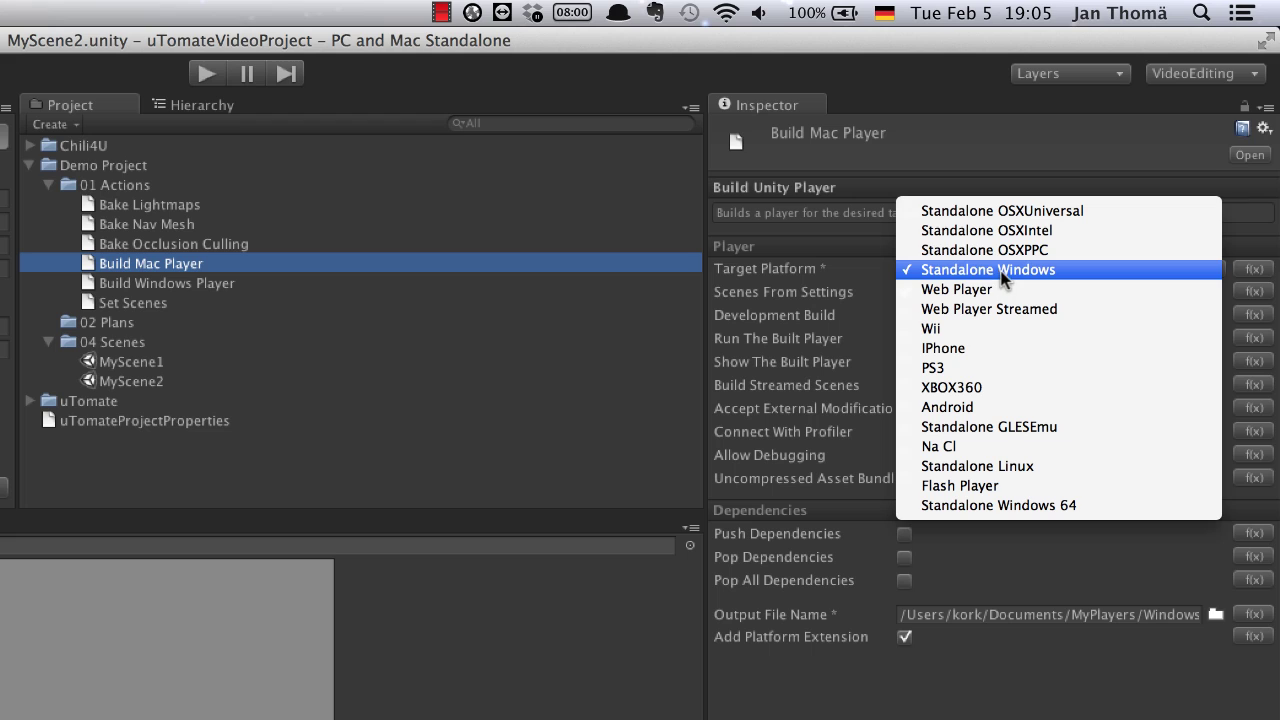
left_click(1021, 237)
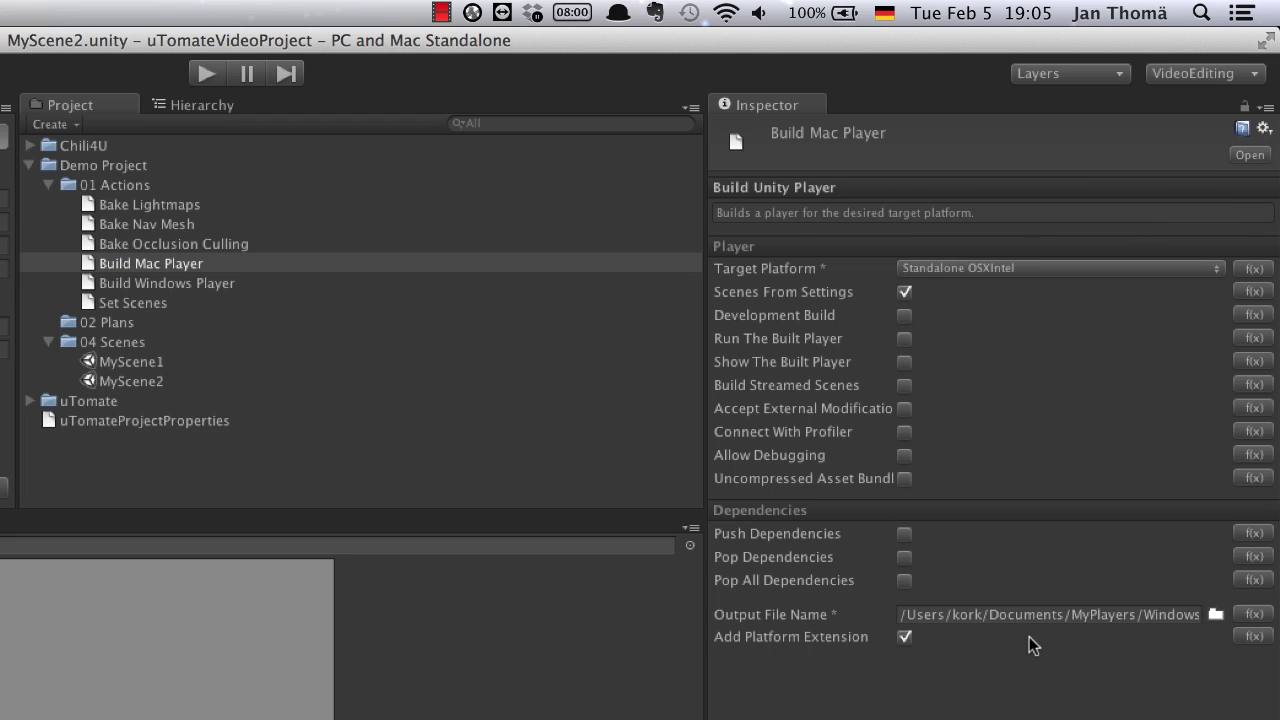
left_click(1157, 614)
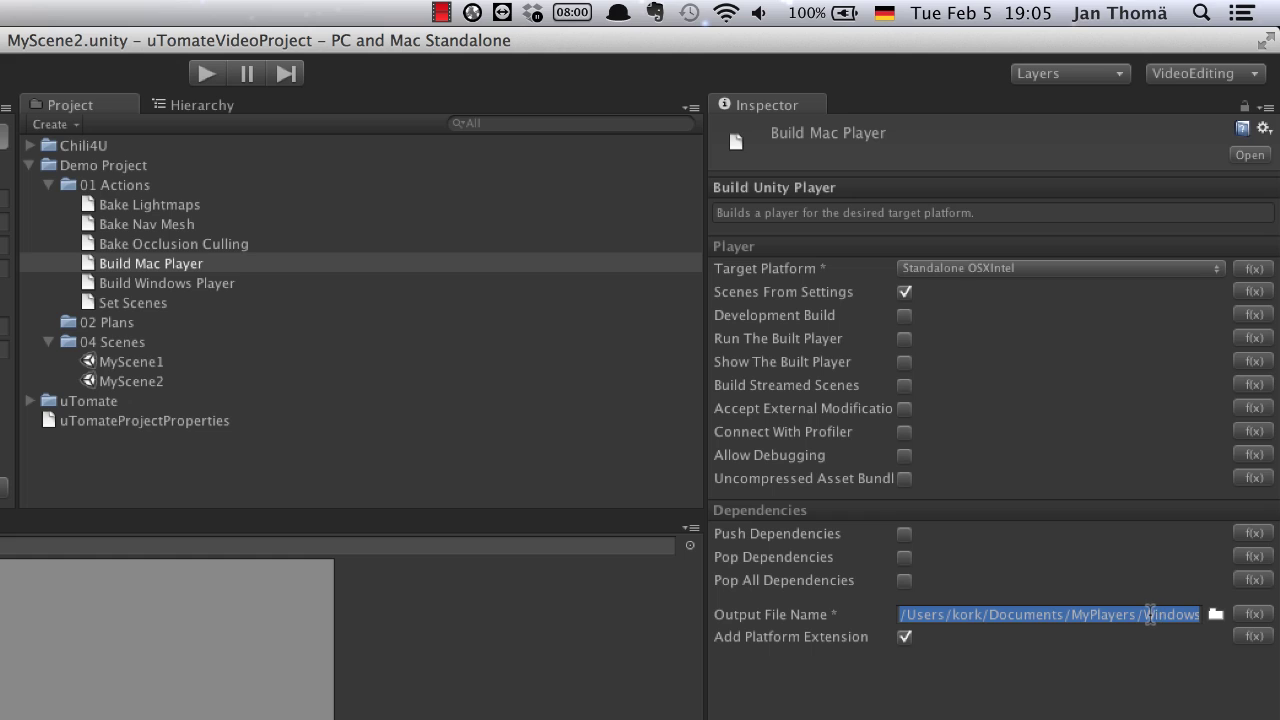
left_click(1145, 614)
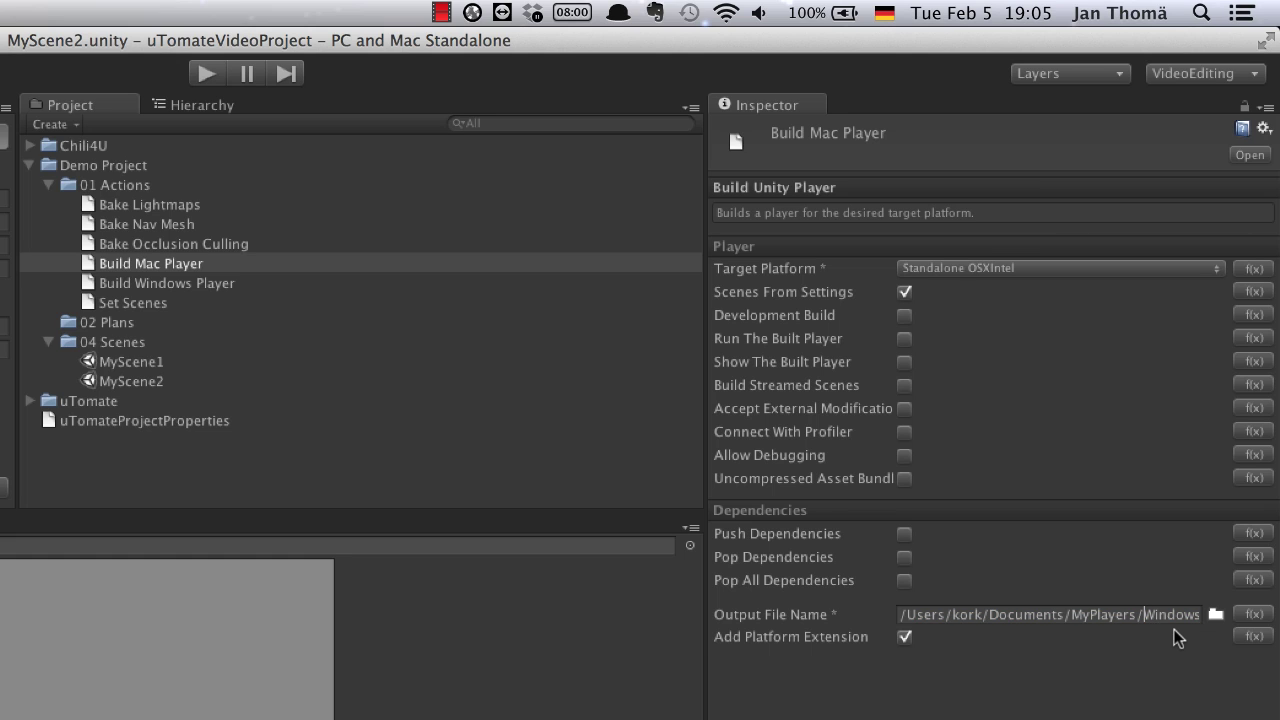
key("shift+Right")
key("shift+Right")
key("shift+Right")
key("shift+Right")
key("shift+Right")
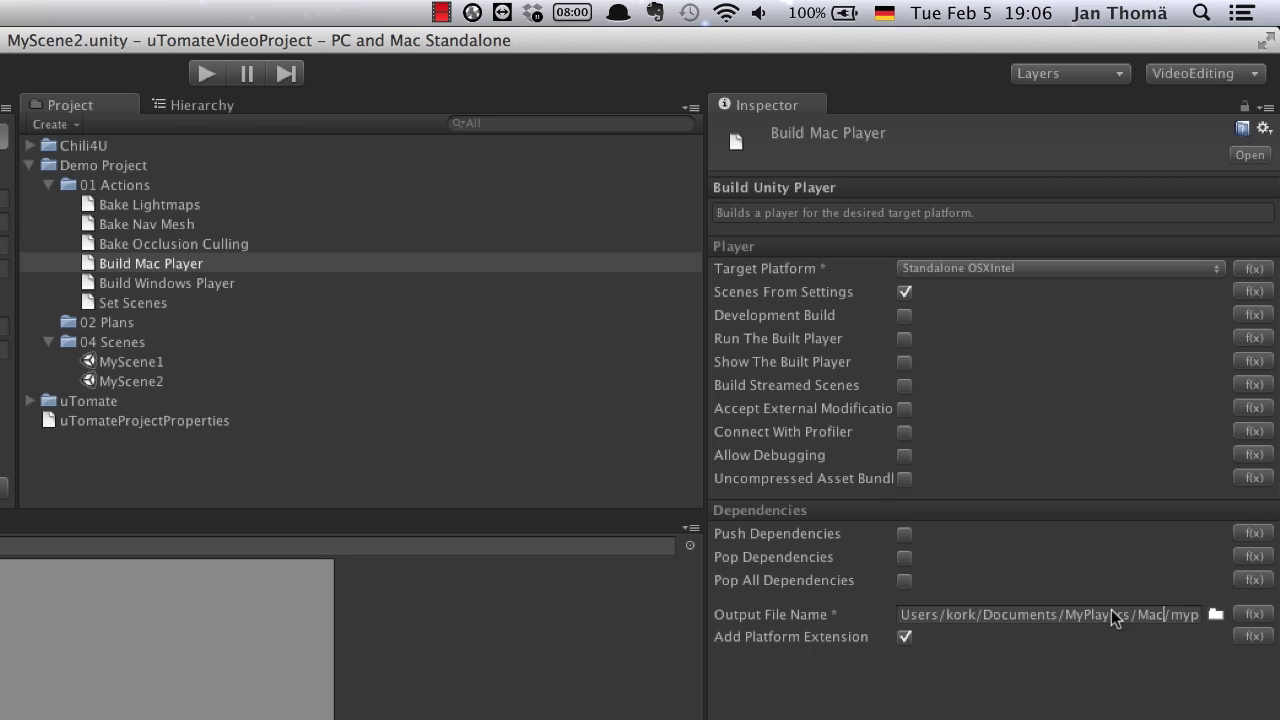
left_click(420, 262)
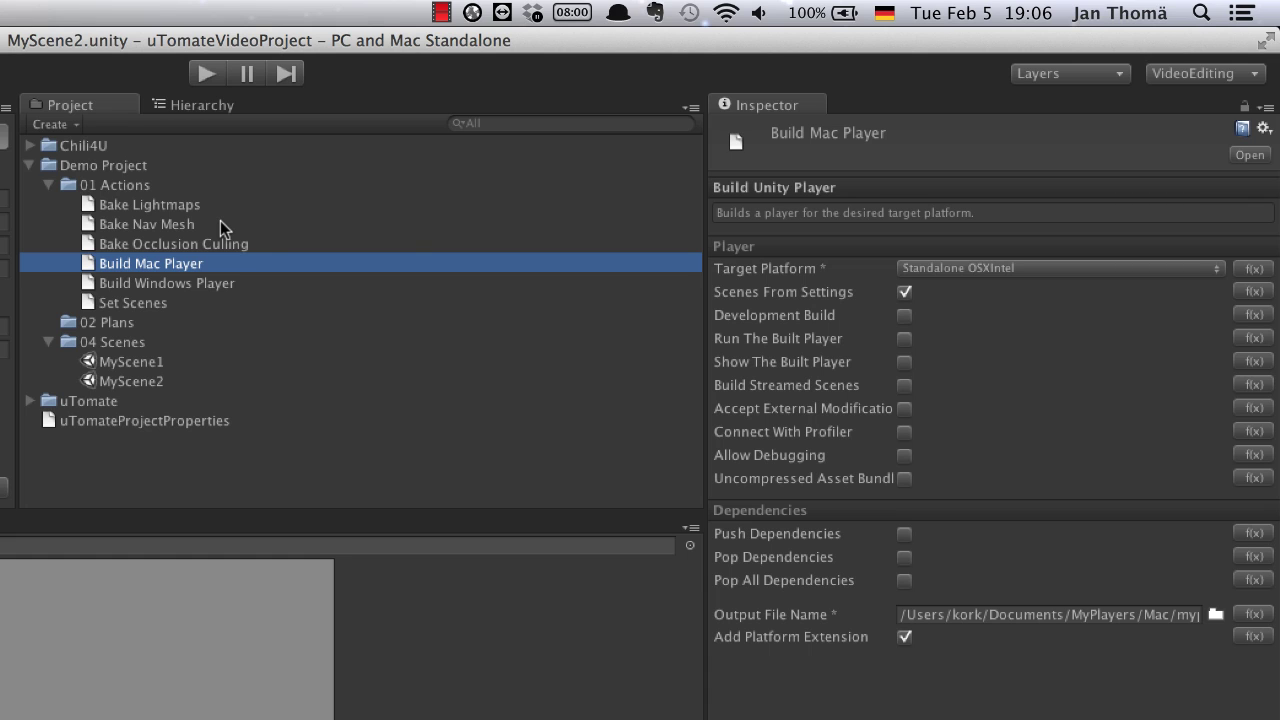
left_click(177, 206)
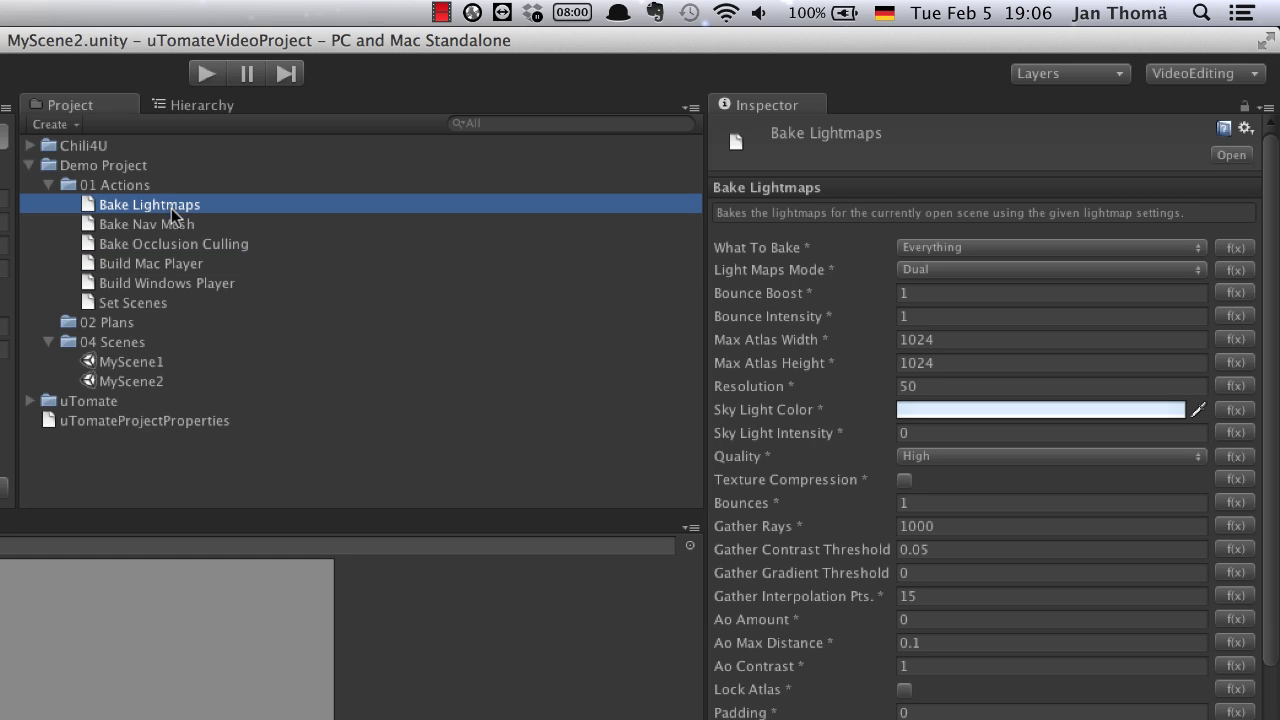
left_click(181, 226)
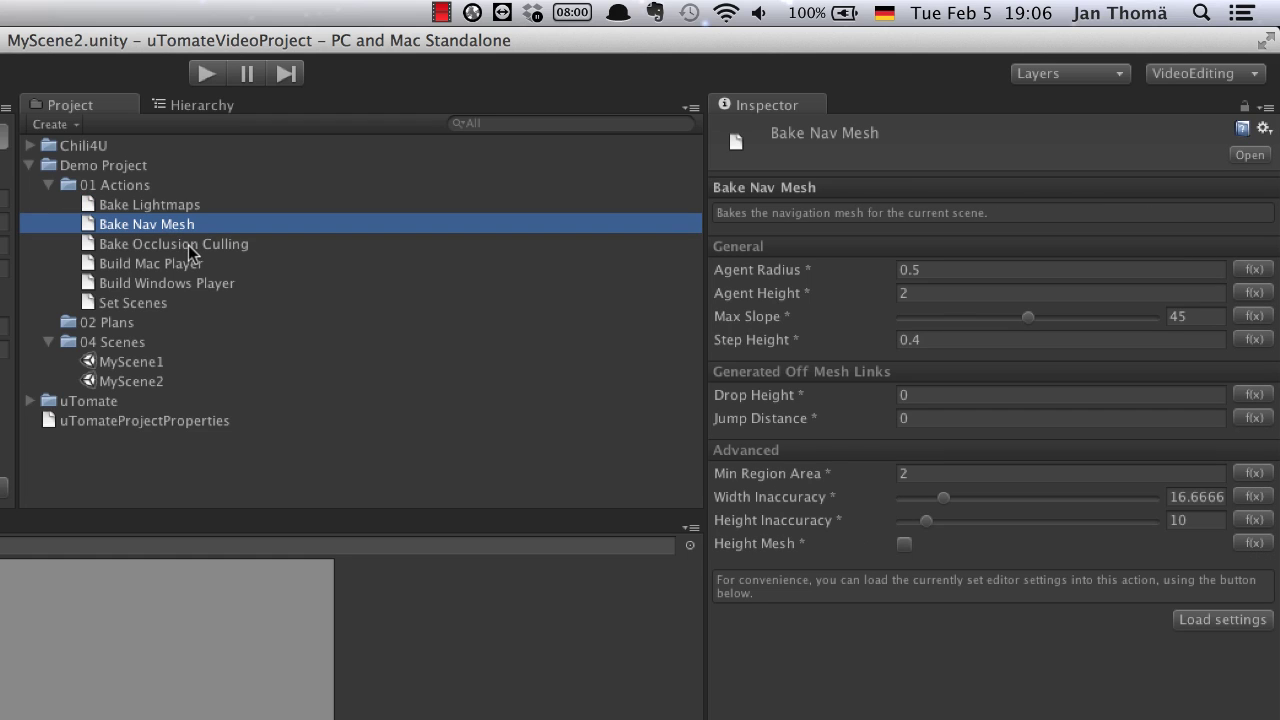
Step: Create a uTomate Automation Plan in the 02 Plans folder
left_click(102, 326)
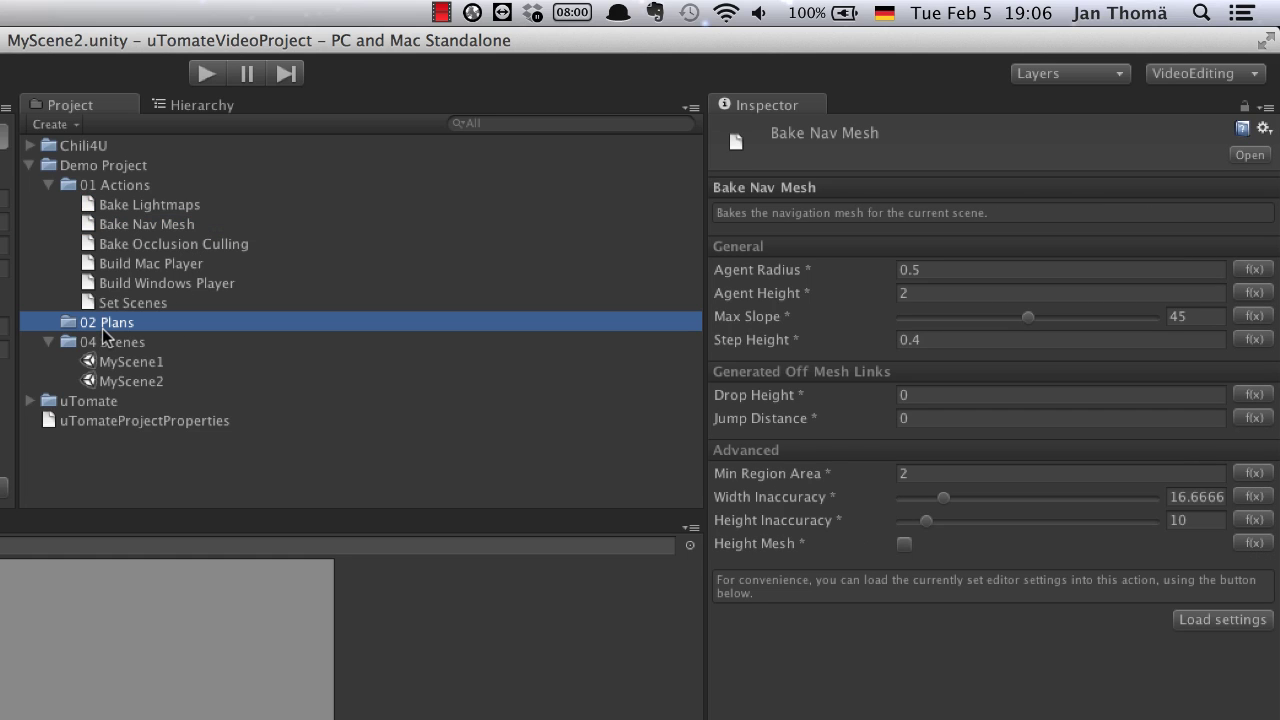
right_click(102, 328)
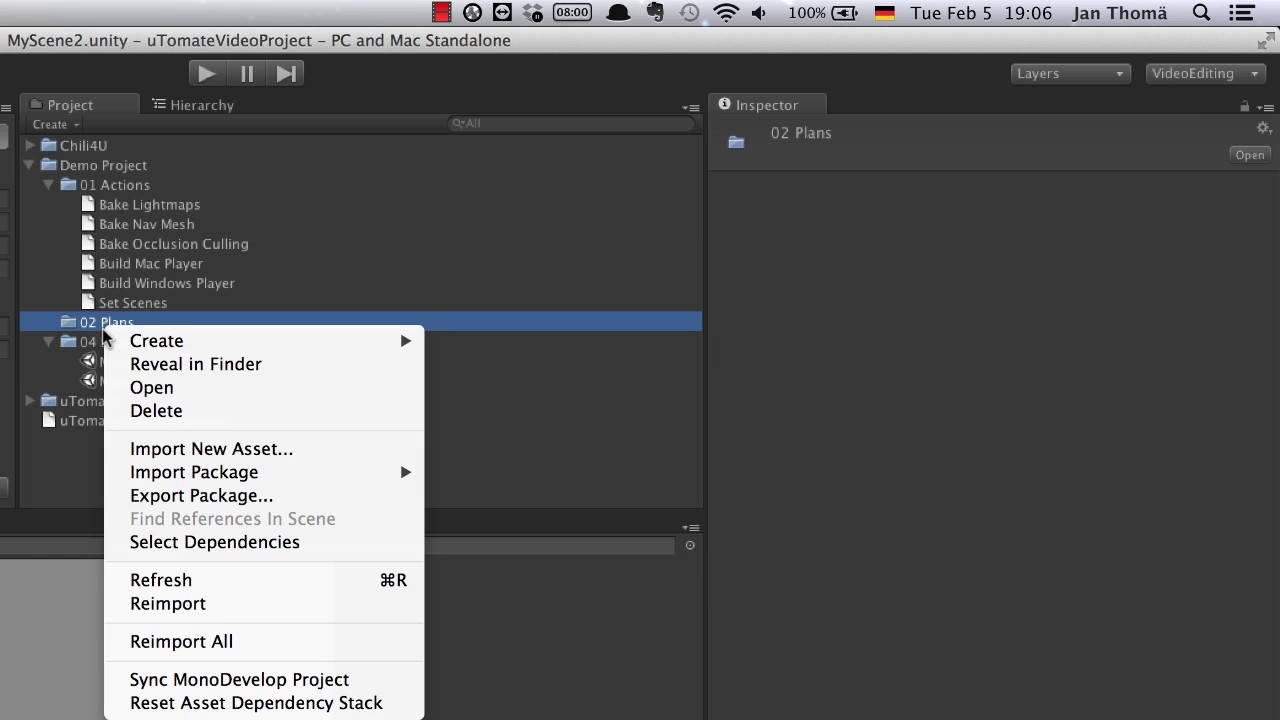
mouse_move(132, 343)
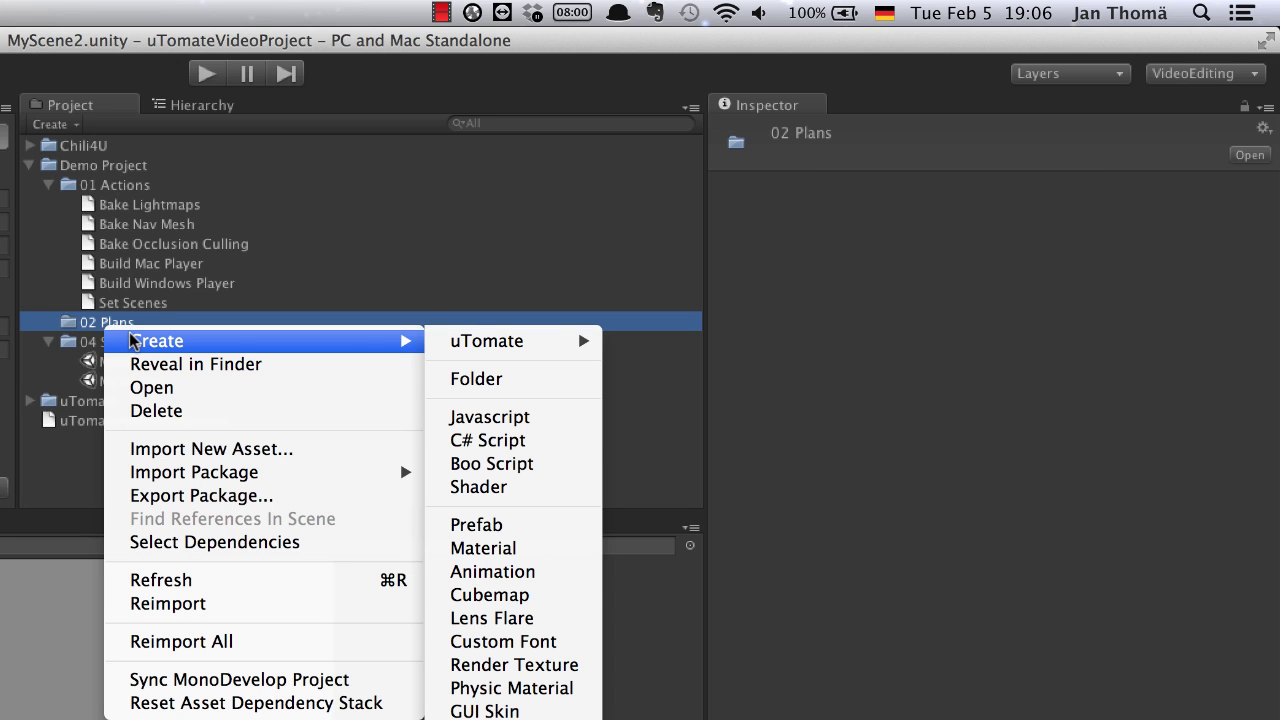
mouse_move(538, 352)
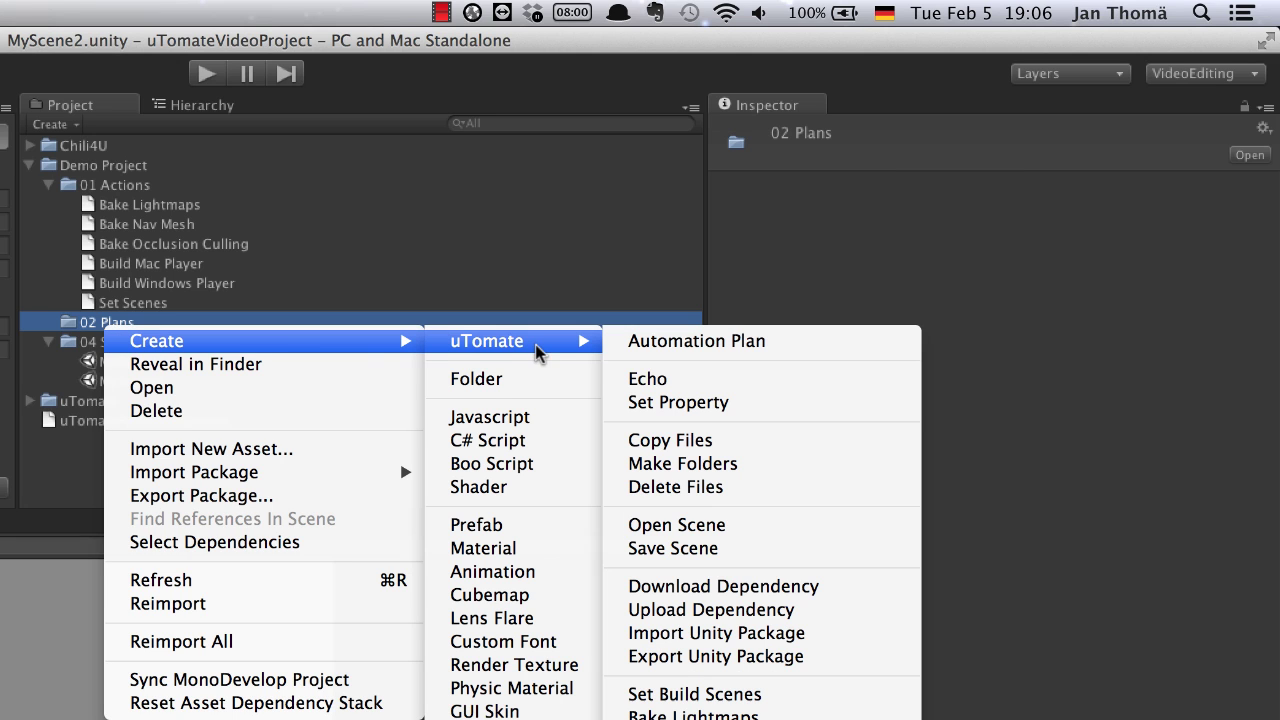
left_click(688, 340)
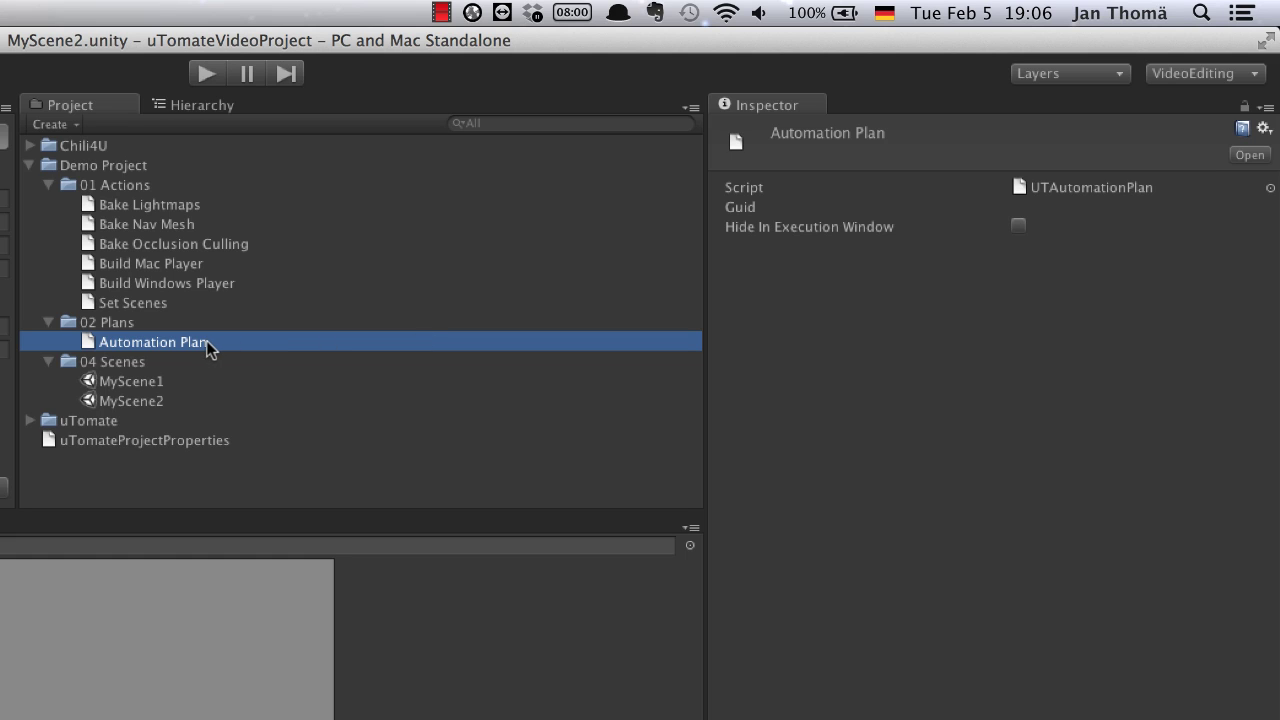
Step: Rename the new automation plan in the 02 Plans folder as Build My Project
left_click(114, 327)
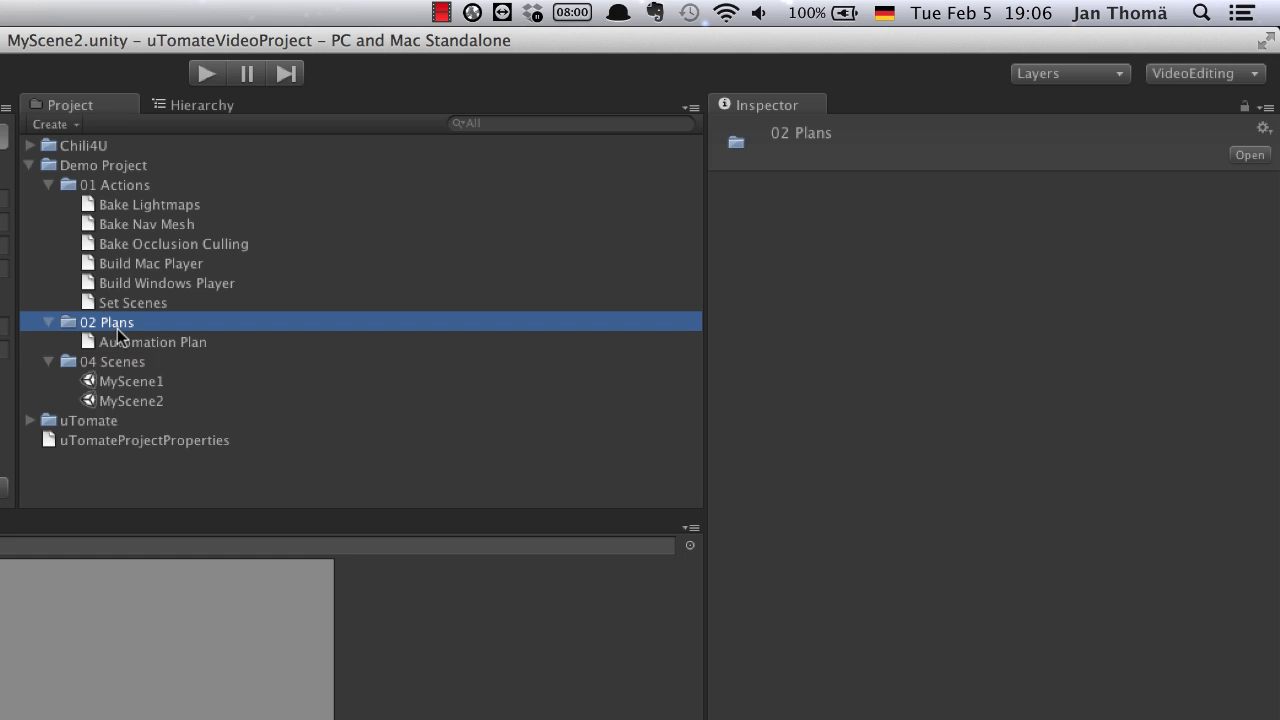
left_click(122, 339)
left_click(122, 339)
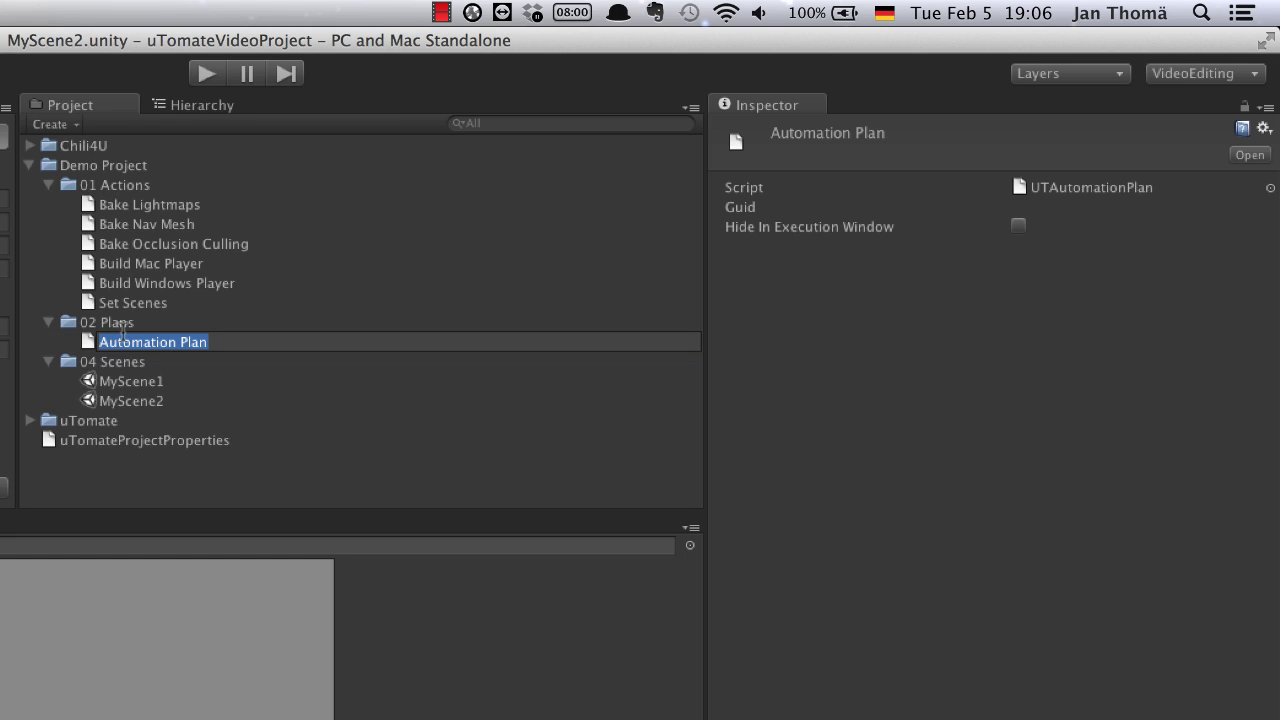
type("Build My Proje")
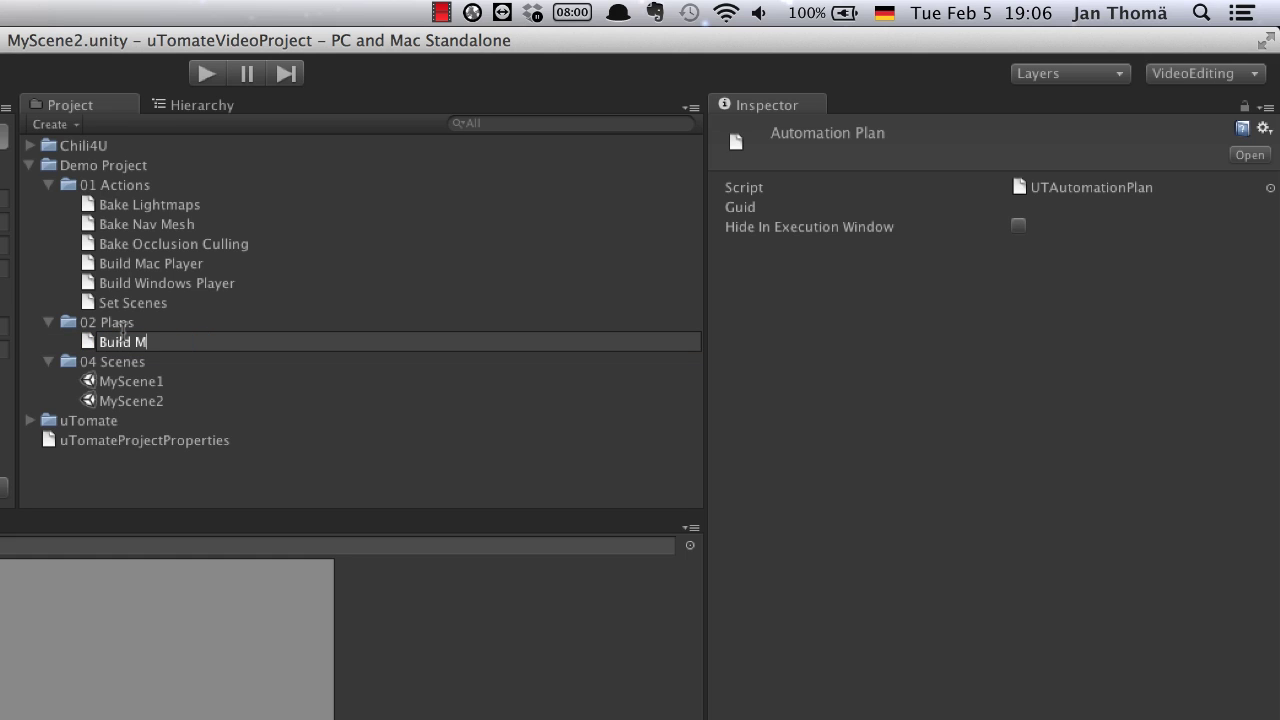
type("ct")
key("Return")
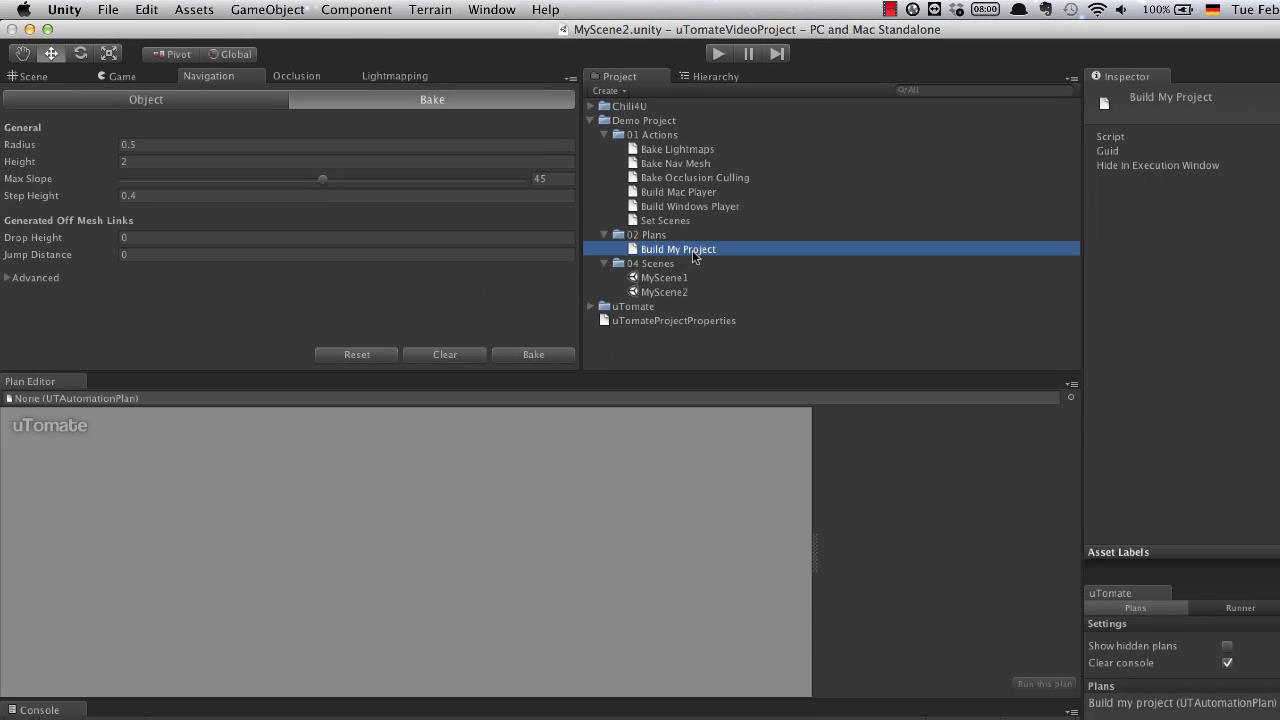
Step: Open the Automation Plan Editor and load the Build My Project plan into it
left_click(497, 13)
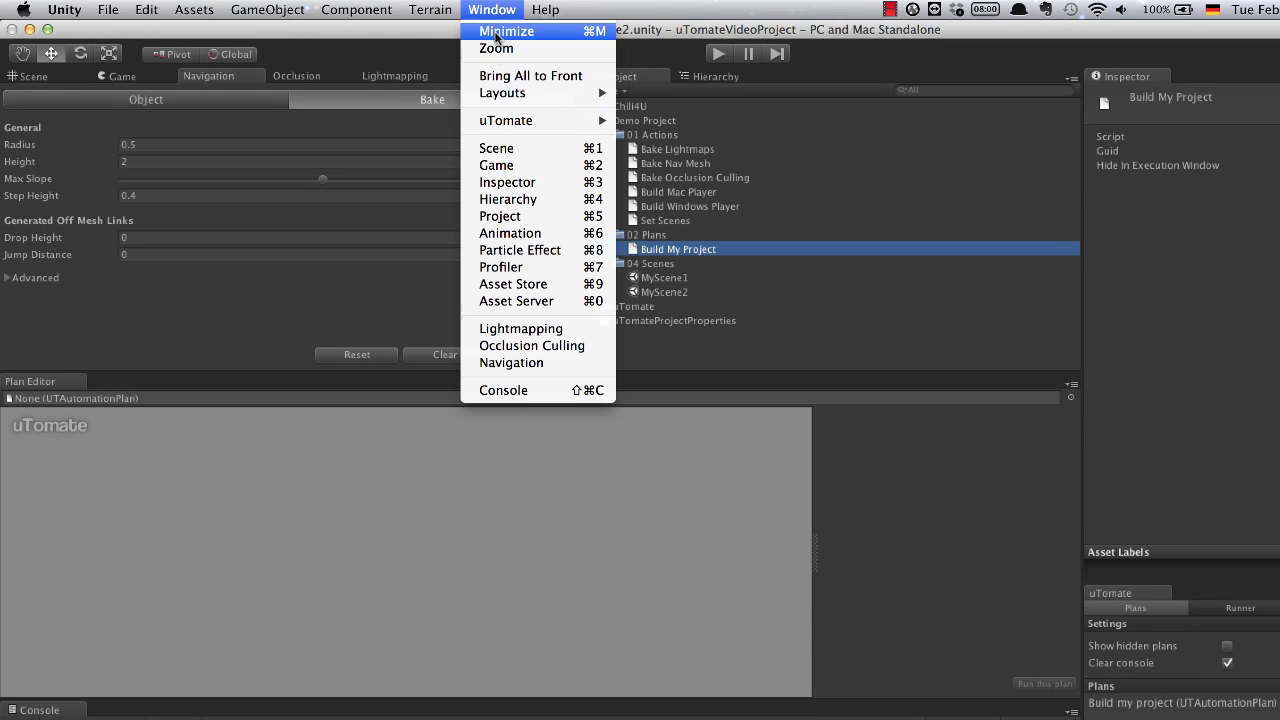
mouse_move(498, 124)
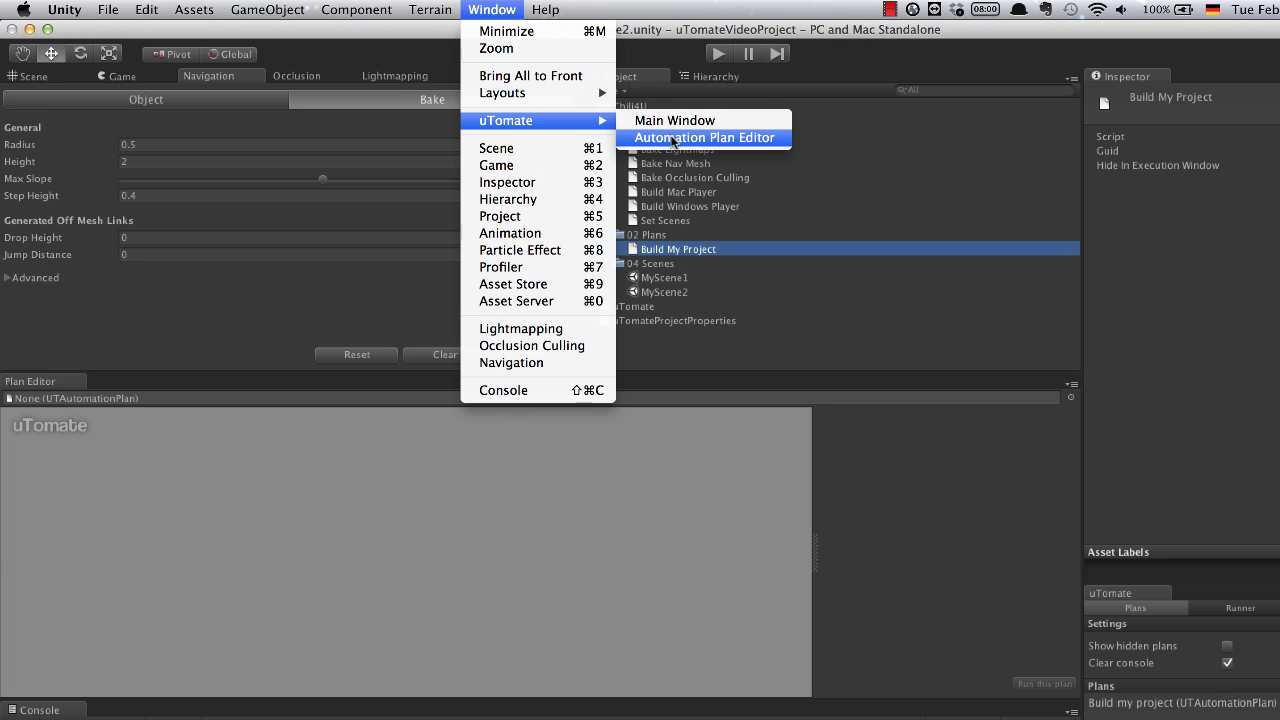
left_click(673, 141)
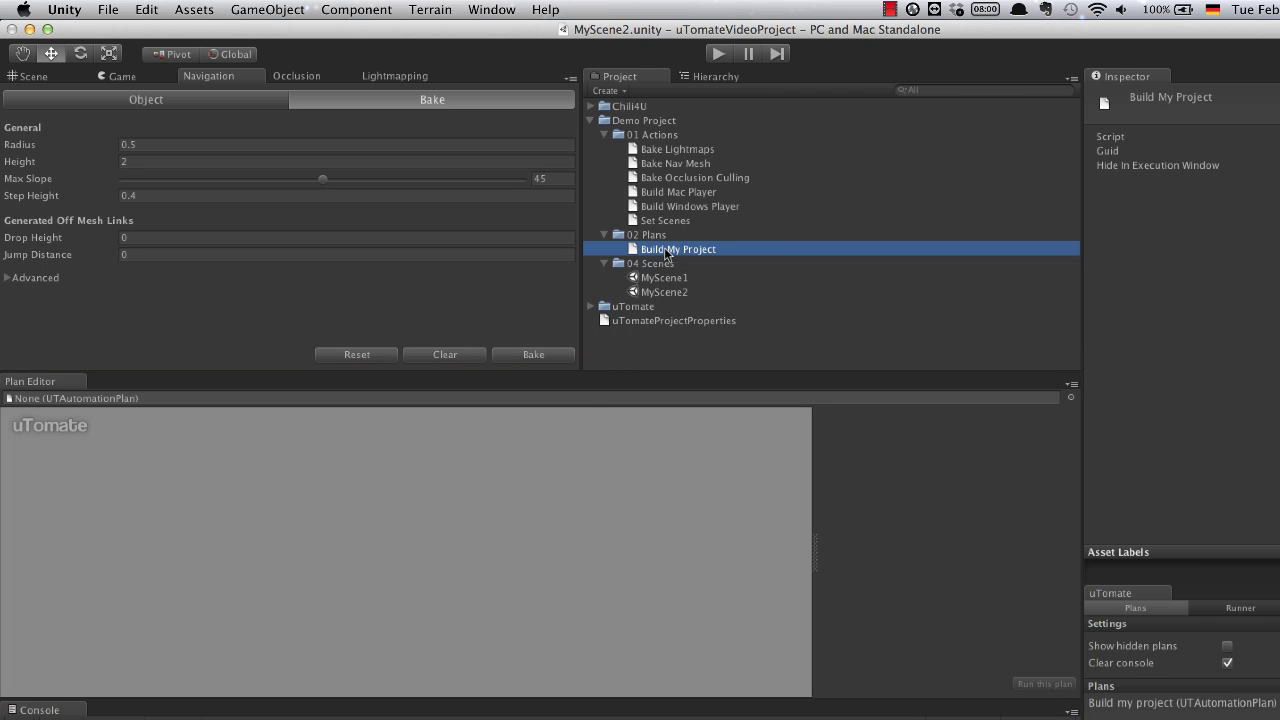
left_click_drag(665, 255, 420, 399)
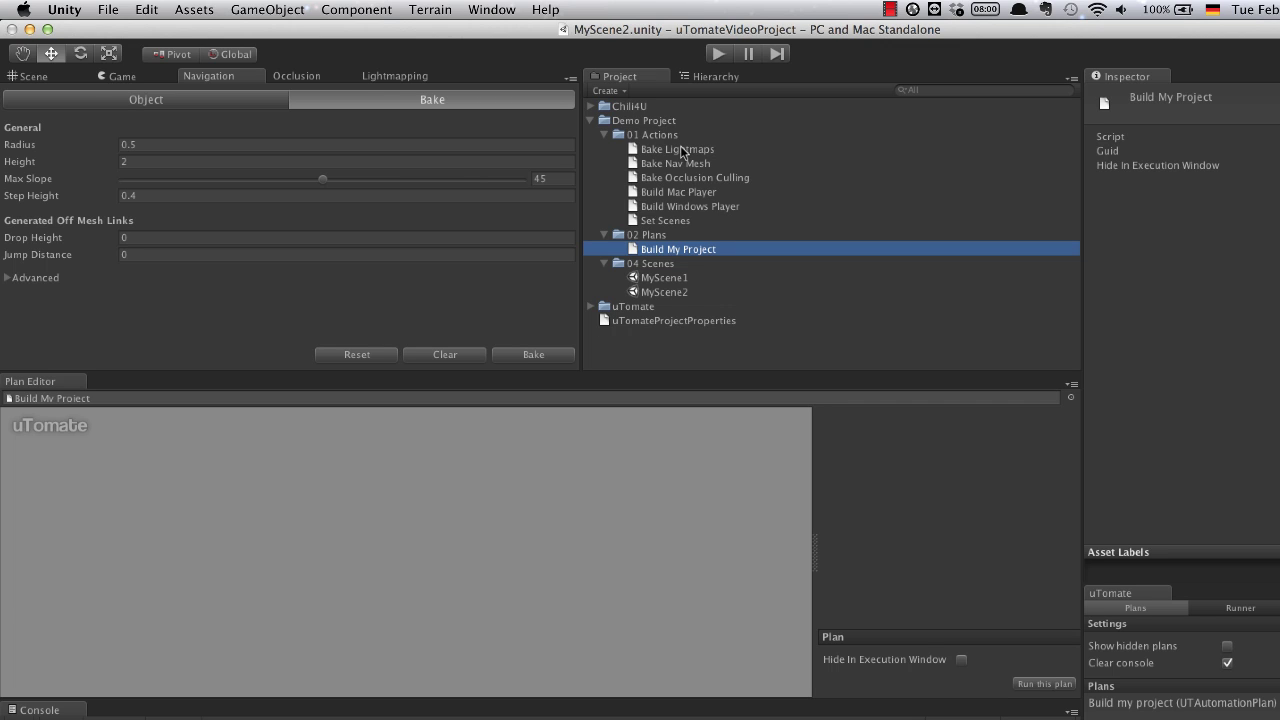
Step: Add the Bake Lightmaps, Bake Nav Mesh and Bake Occlusion Culling actions to the plan as nodes aligned in a vertical column
left_click_drag(681, 151, 566, 497)
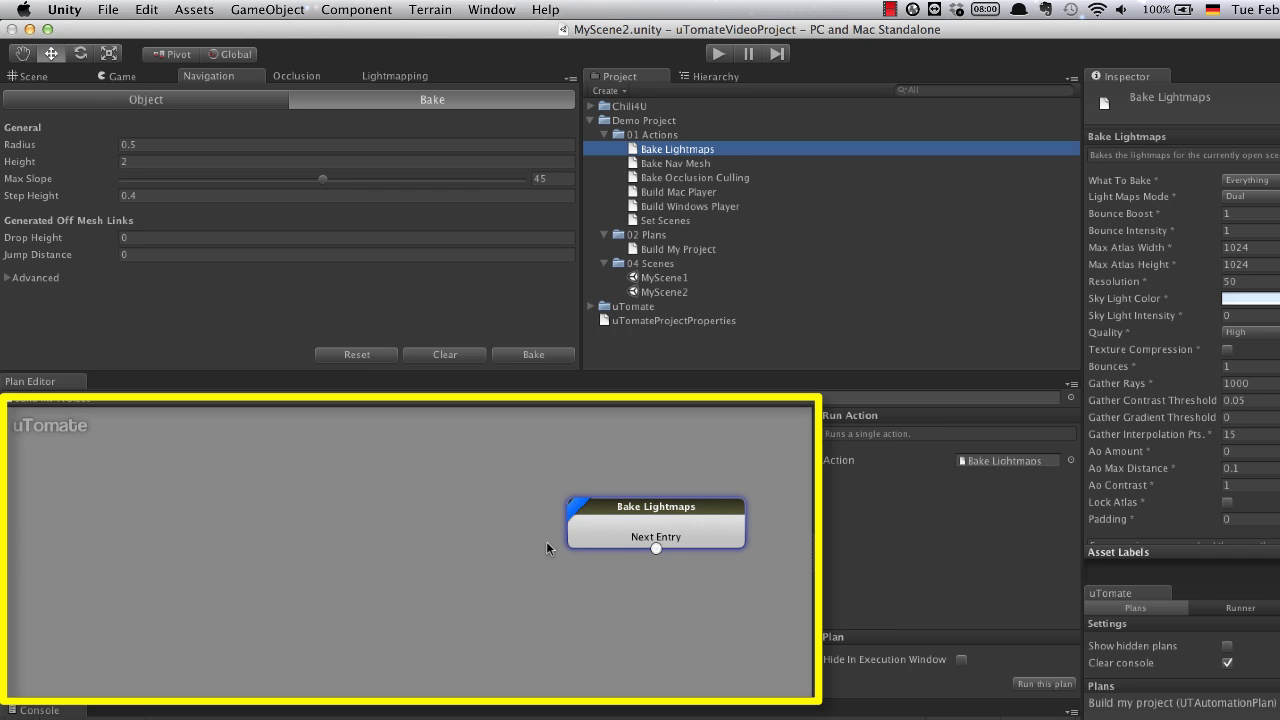
left_click_drag(643, 504, 615, 487)
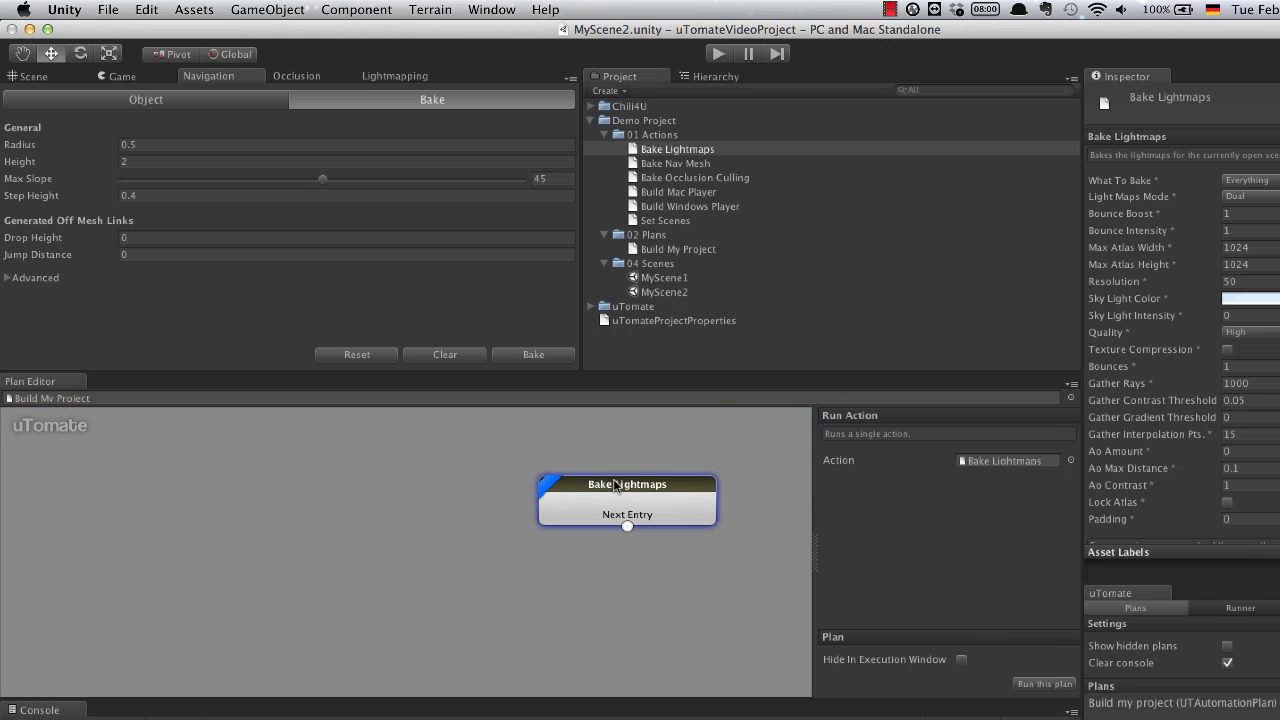
left_click(675, 166)
left_click_drag(675, 166, 553, 583)
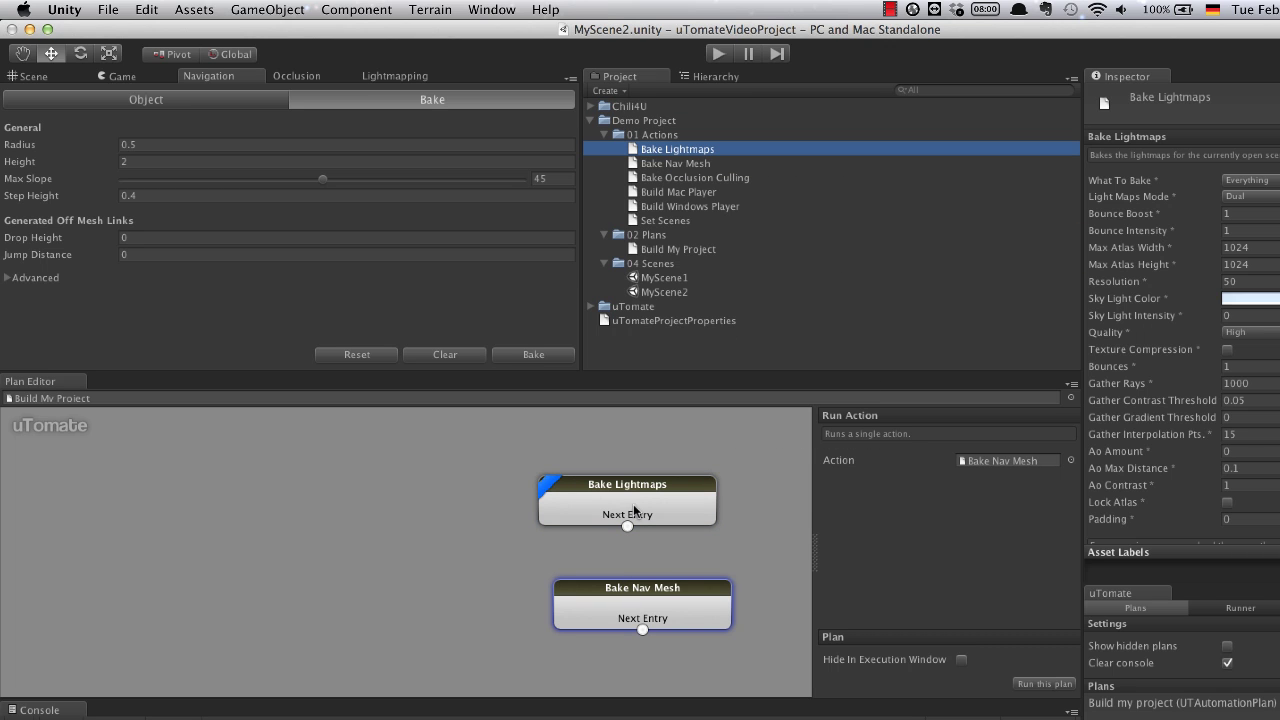
left_click_drag(638, 489, 654, 508)
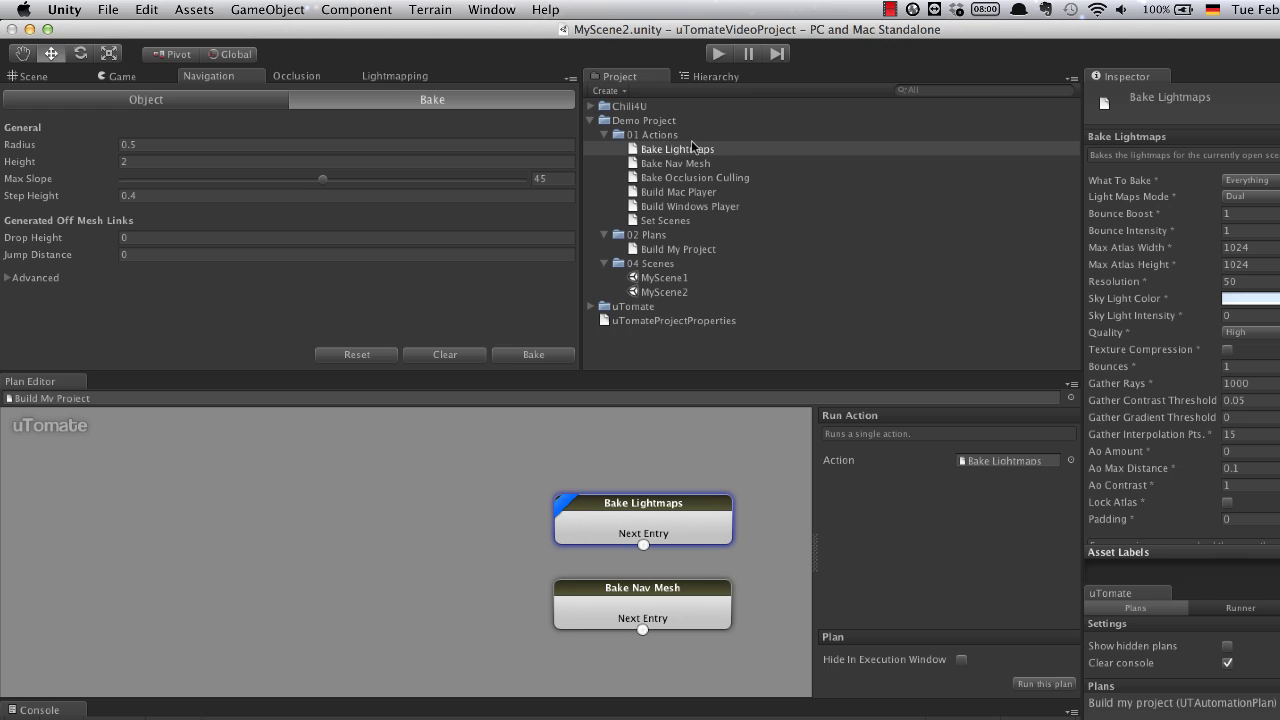
left_click_drag(685, 184, 565, 674)
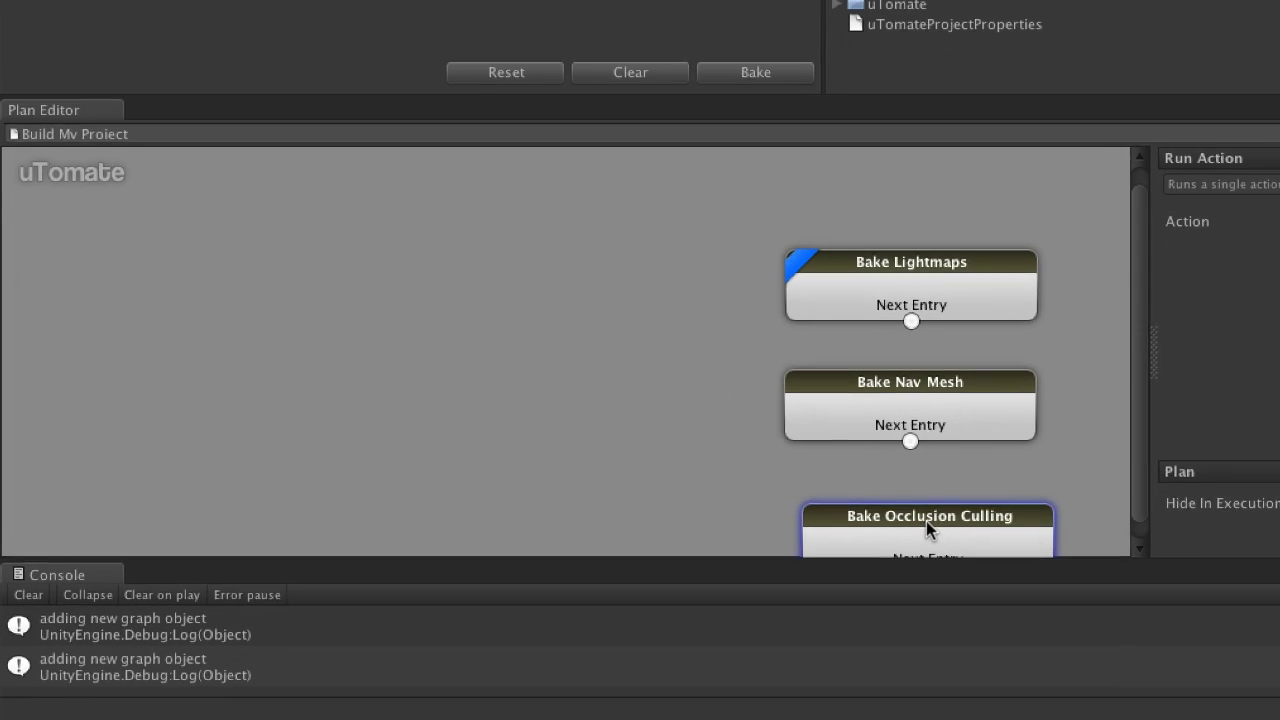
left_click_drag(926, 521, 910, 484)
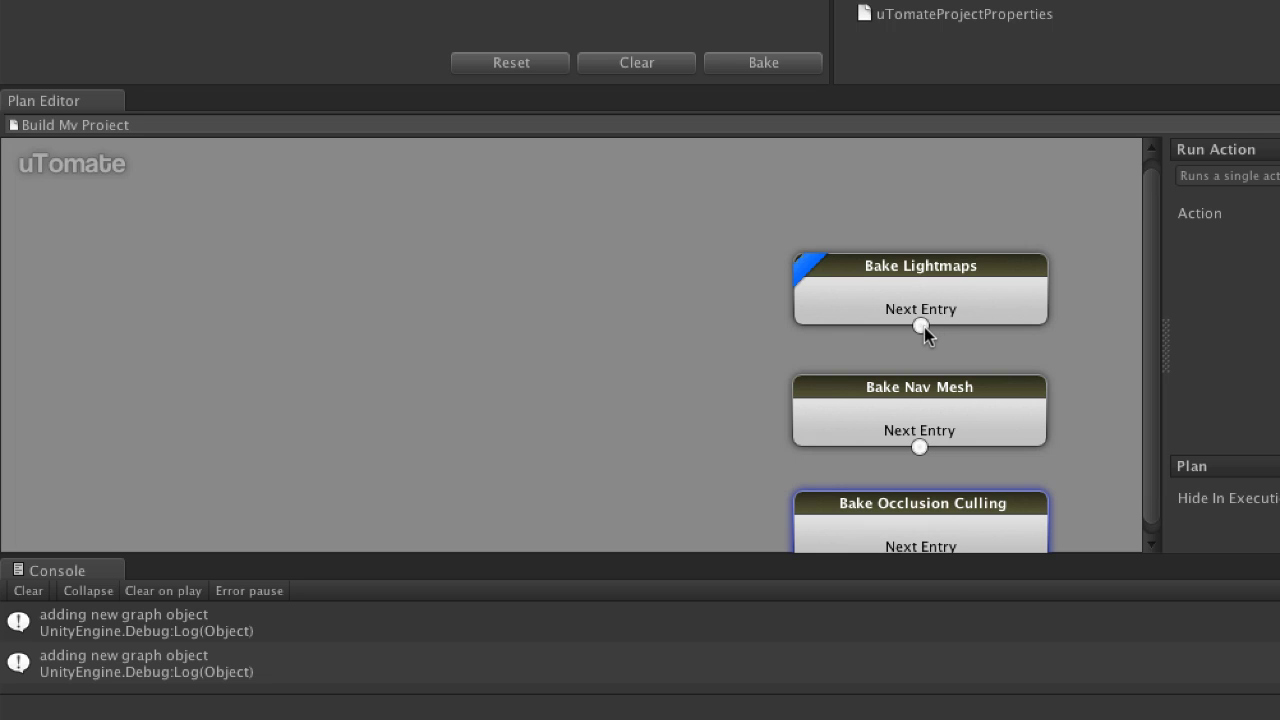
Step: Connect Bake Lightmaps to Bake Nav Mesh and Bake Nav Mesh to Bake Occlusion Culling, and move the nodes closer together
left_click_drag(920, 324, 920, 392)
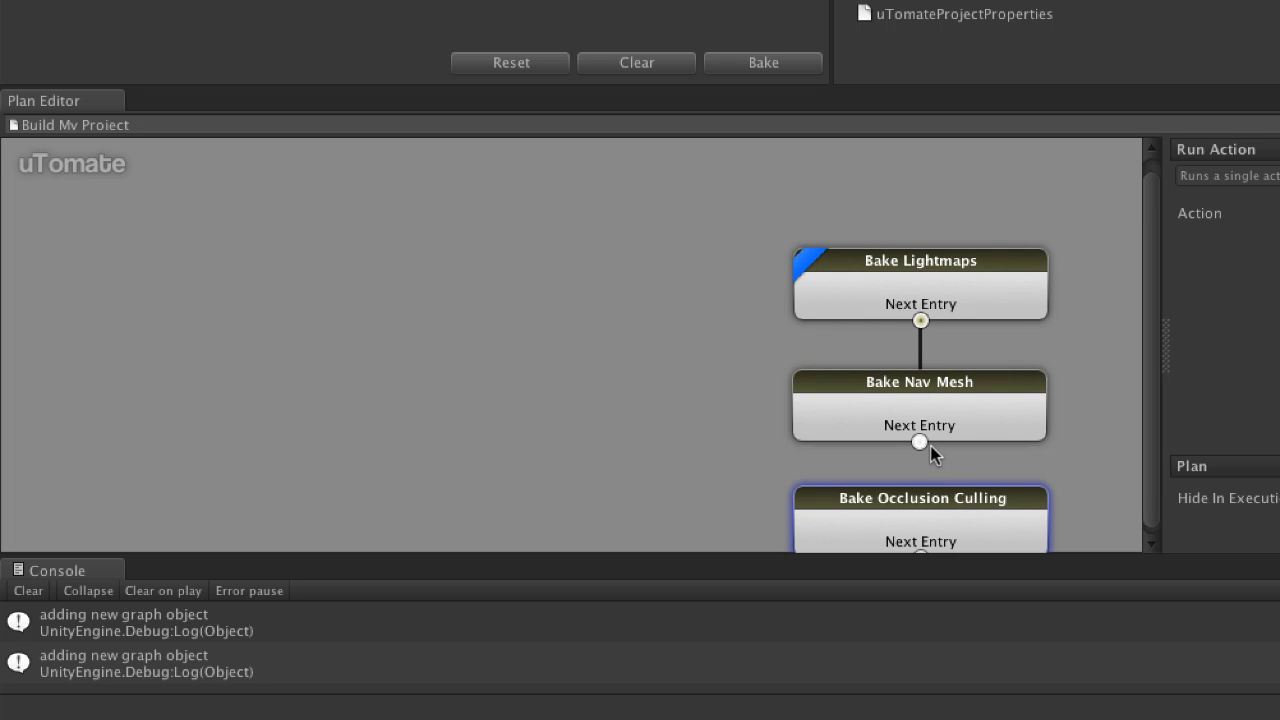
left_click_drag(928, 469, 915, 504)
left_click_drag(951, 385, 951, 363)
left_click_drag(966, 498, 965, 447)
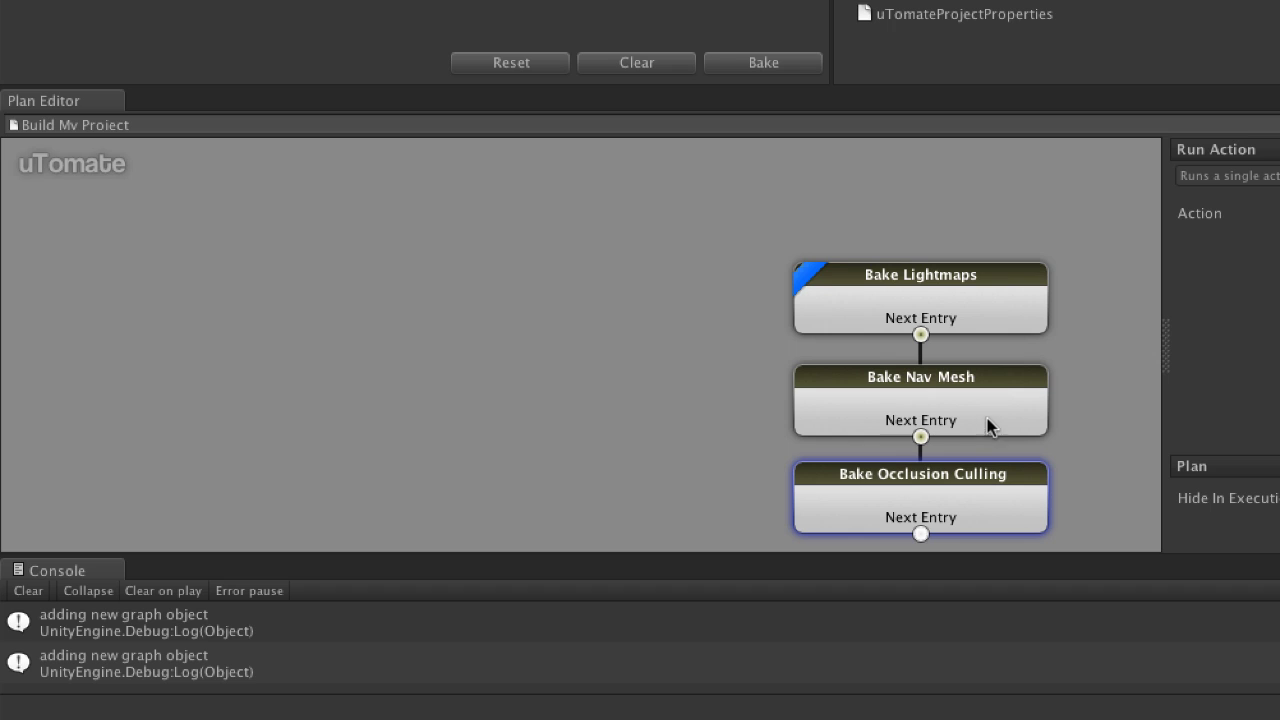
left_click(592, 225)
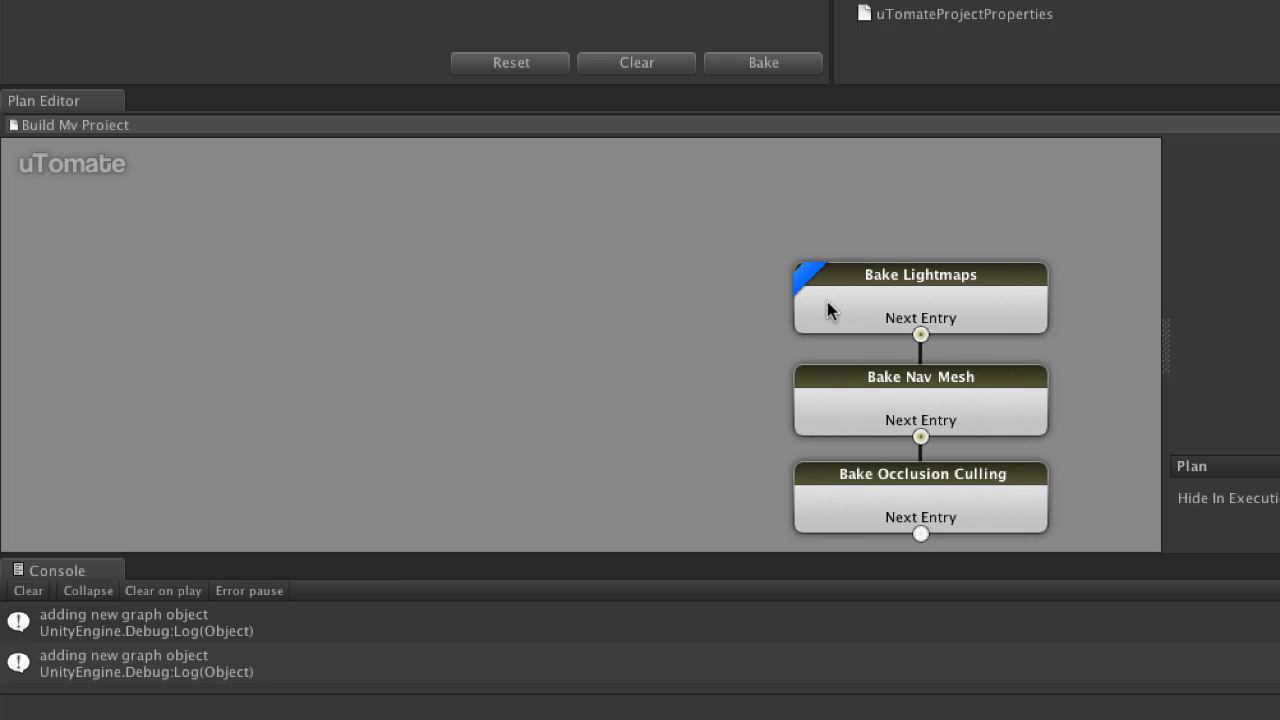
Step: Add a For-Each File node to the plan and place it above and to the left of the Bake Lightmaps node
right_click(454, 231)
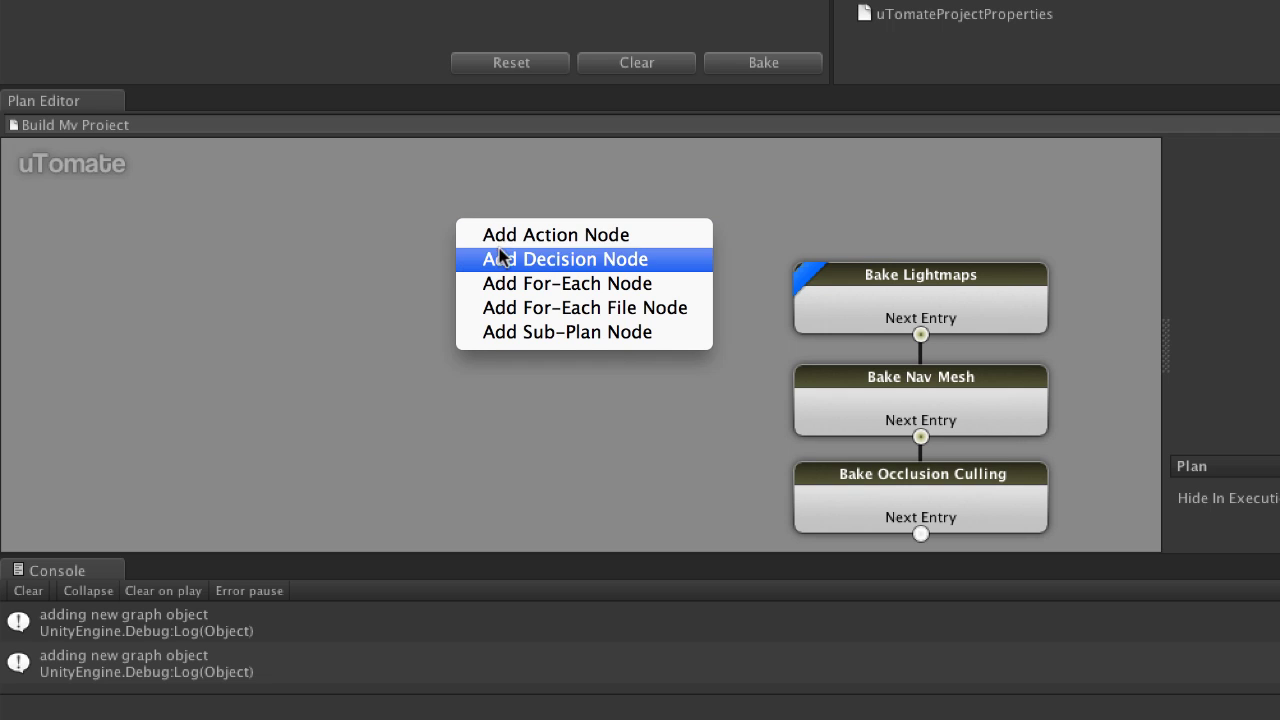
left_click(583, 308)
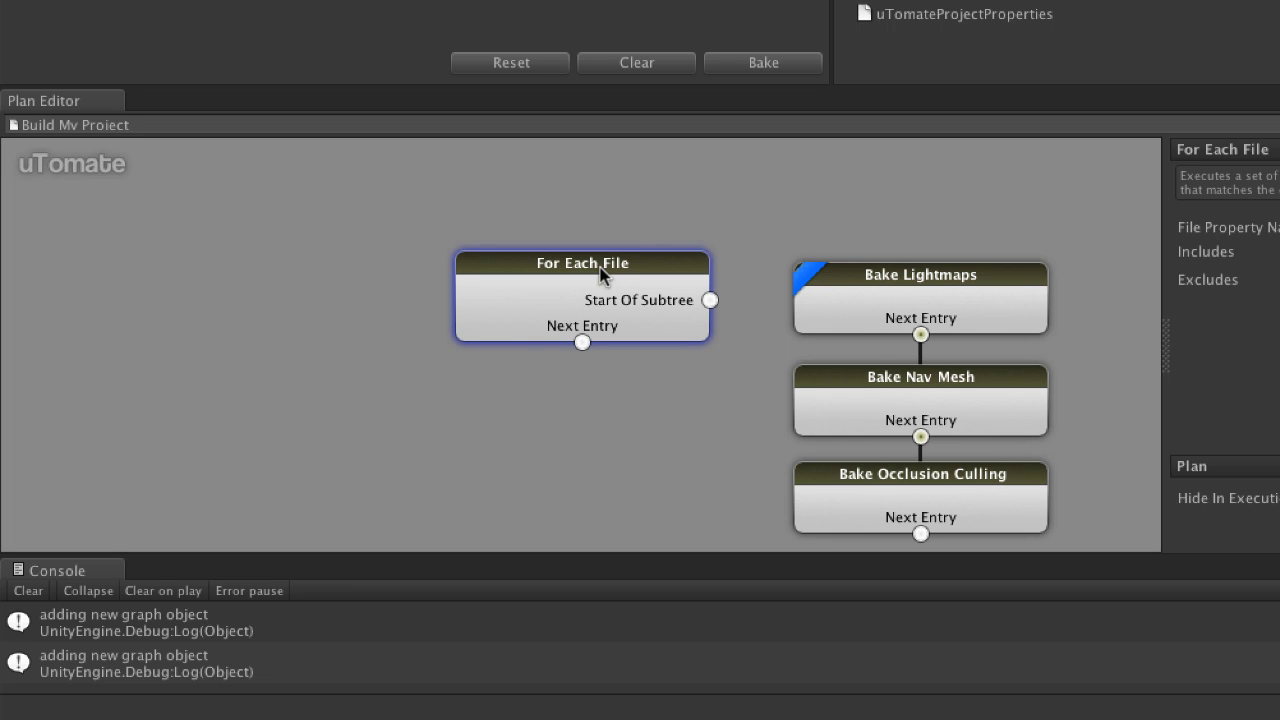
left_click_drag(601, 272, 563, 196)
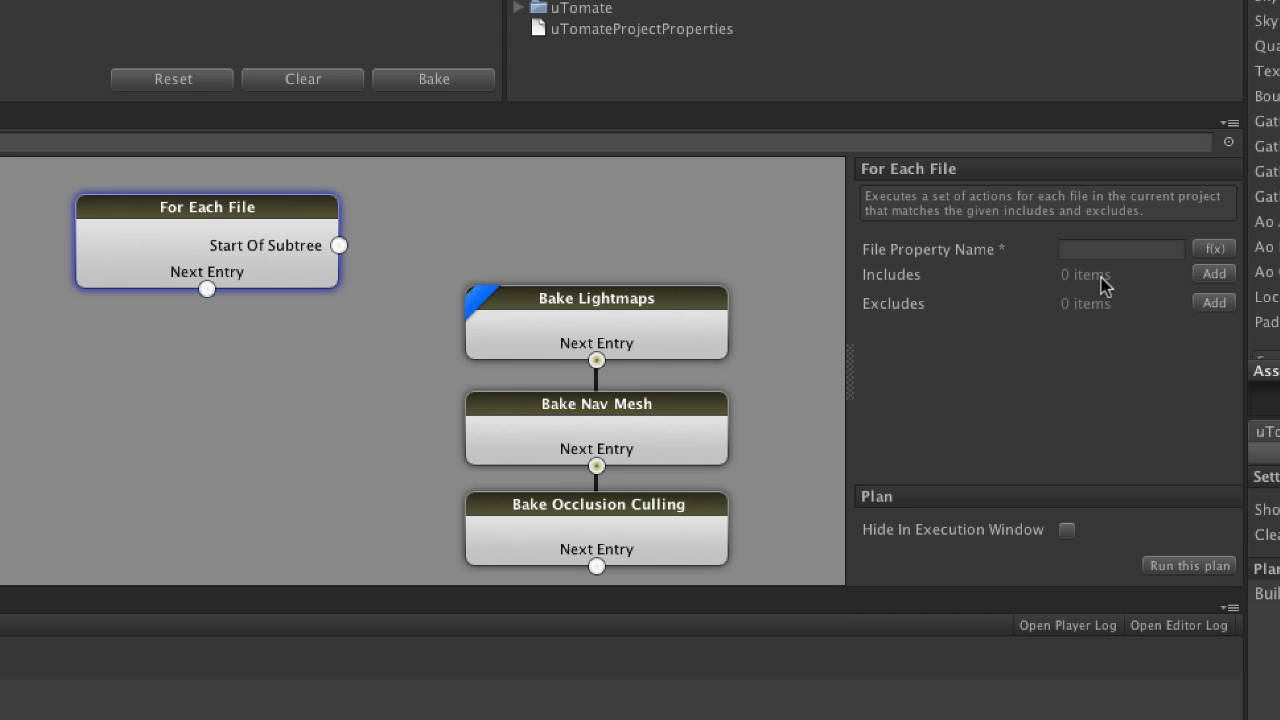
Step: Add the include pattern **/*.unity to the For Each File node
left_click(1212, 274)
left_click(1090, 304)
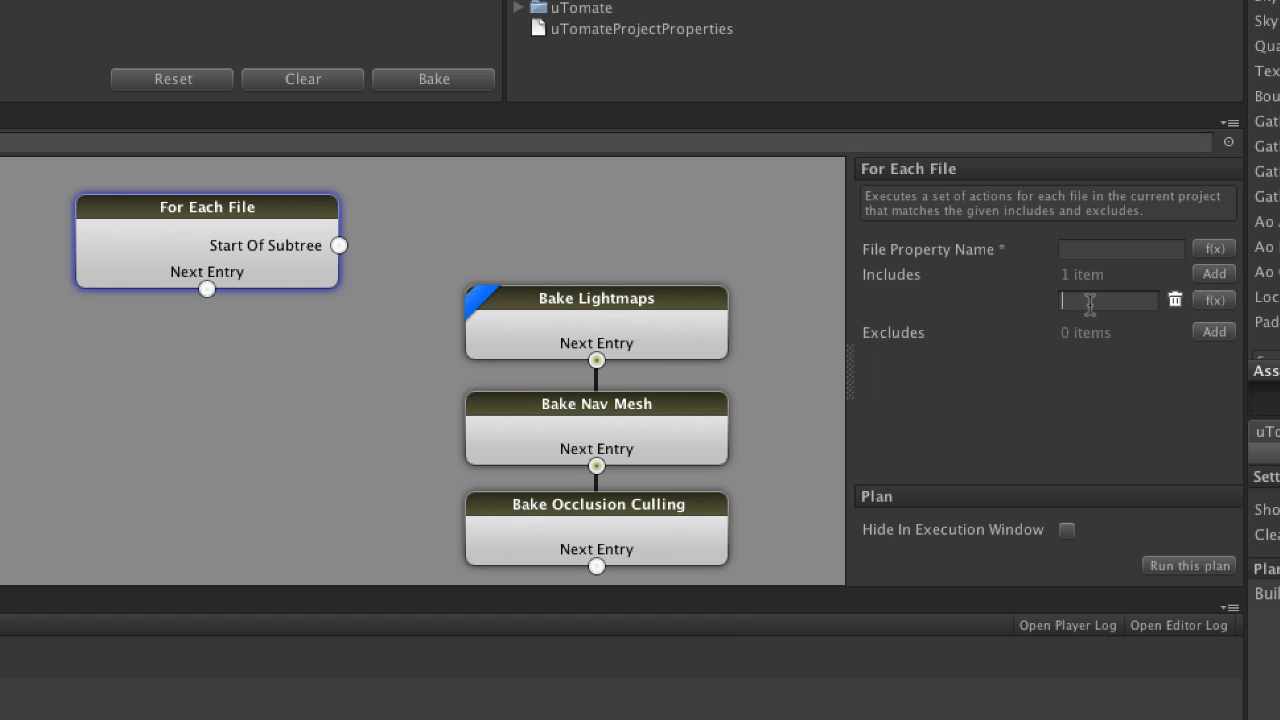
type("**/")
type("*.unity")
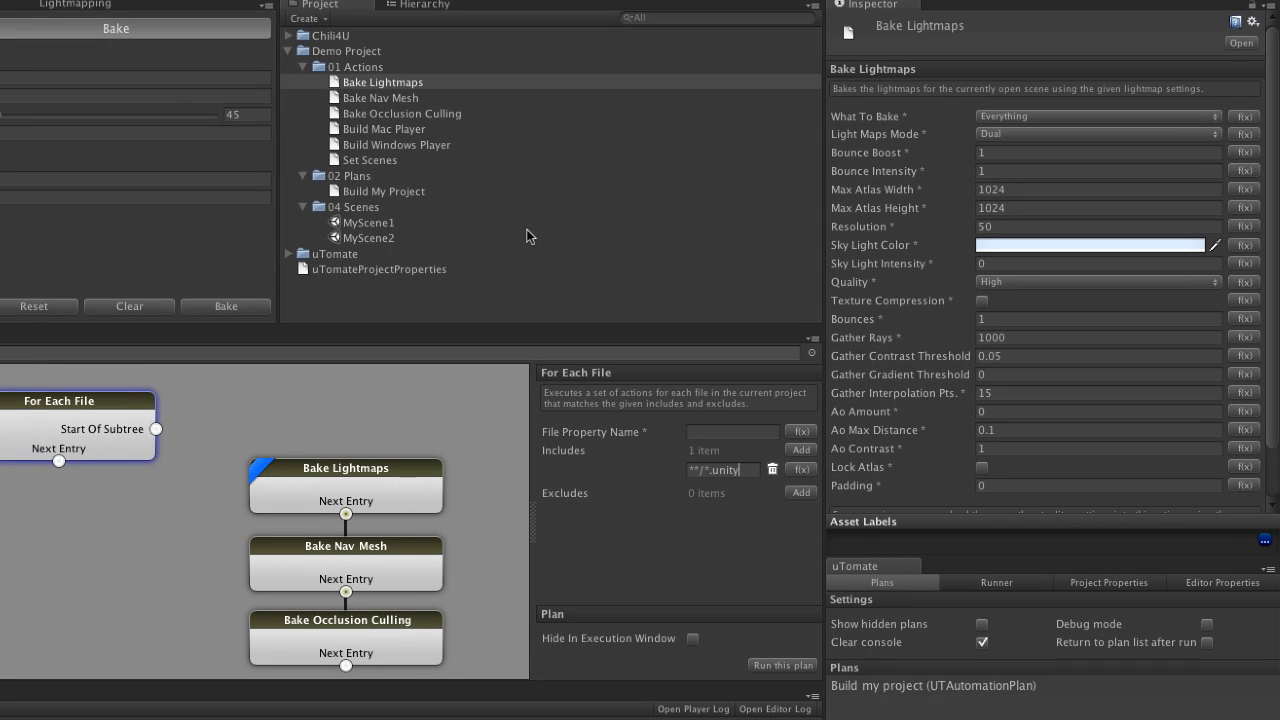
Step: Create a uTomate Open Scene action in the 01 Actions folder
left_click(356, 67)
right_click(361, 70)
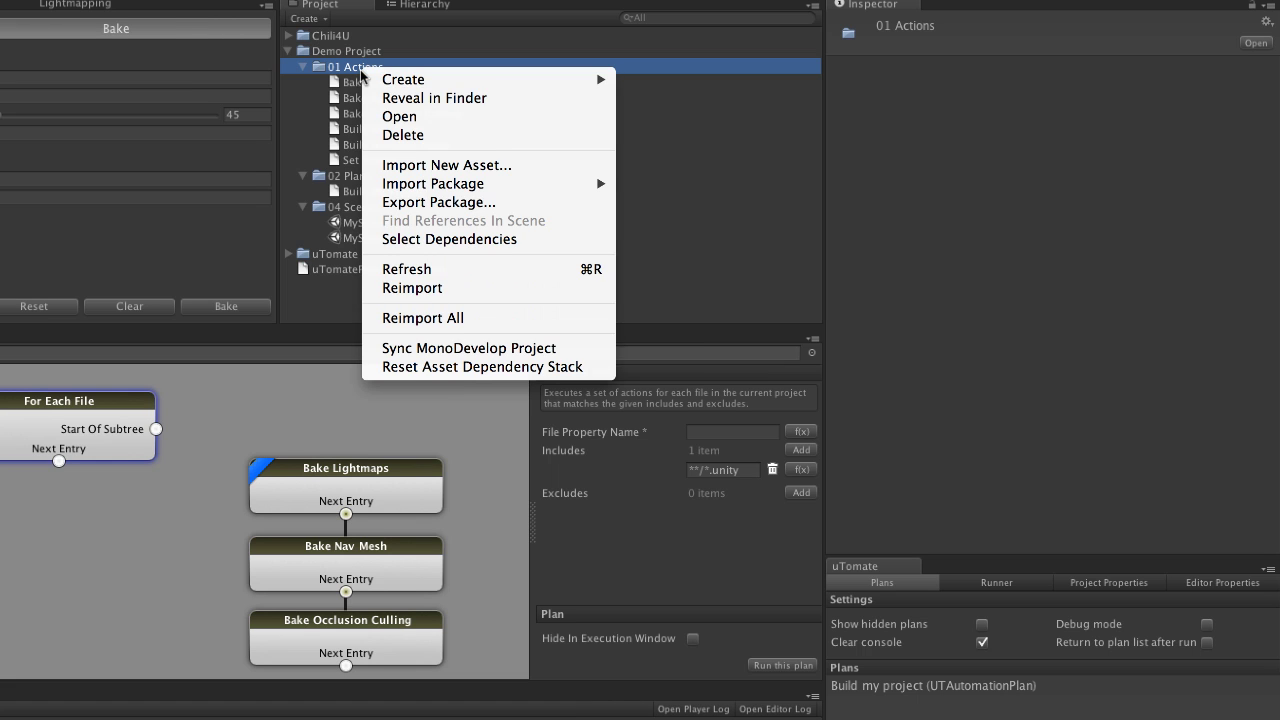
mouse_move(406, 80)
mouse_move(688, 84)
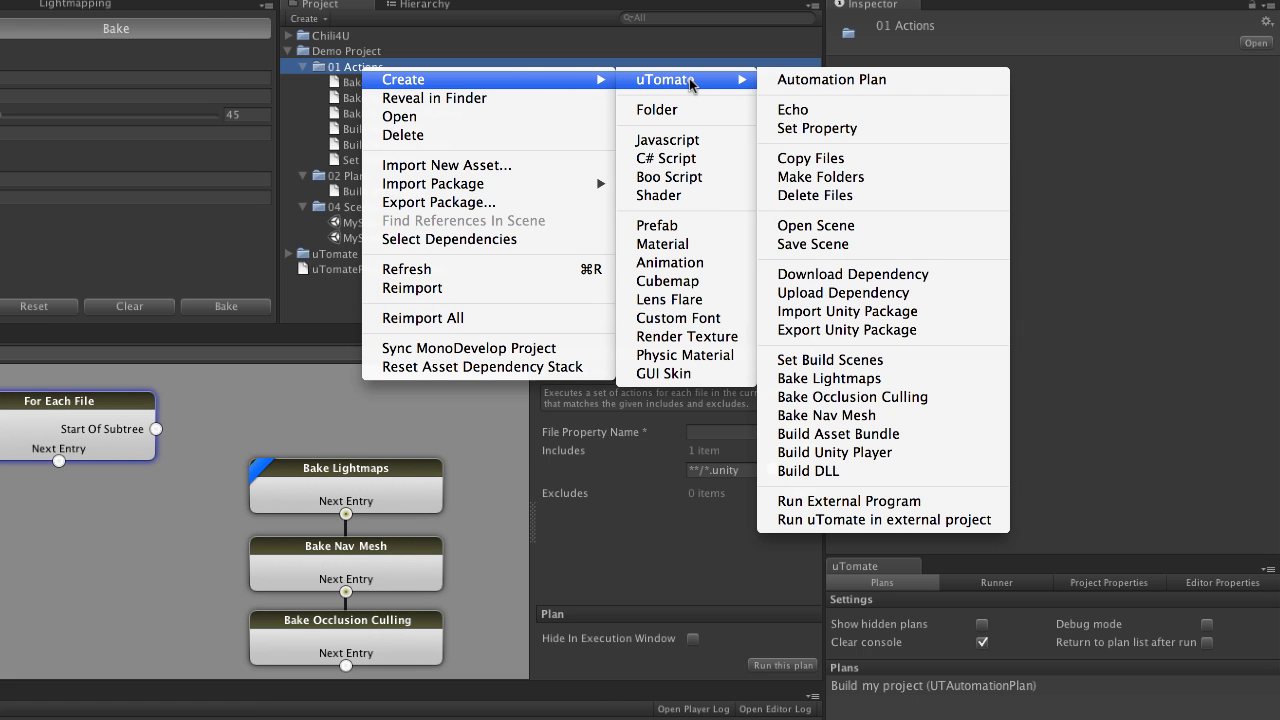
left_click(840, 224)
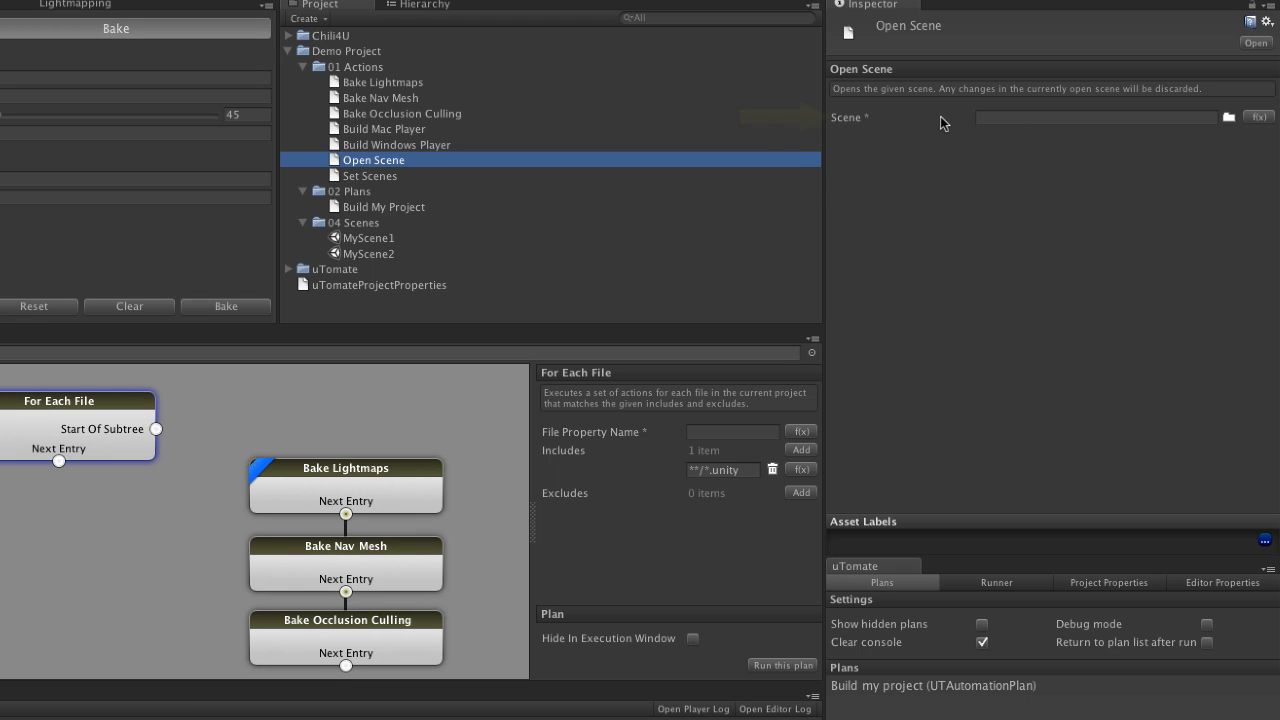
mouse_move(940, 116)
Step: Set the File Property Name of the For Each File node to currentScene
left_click(709, 433)
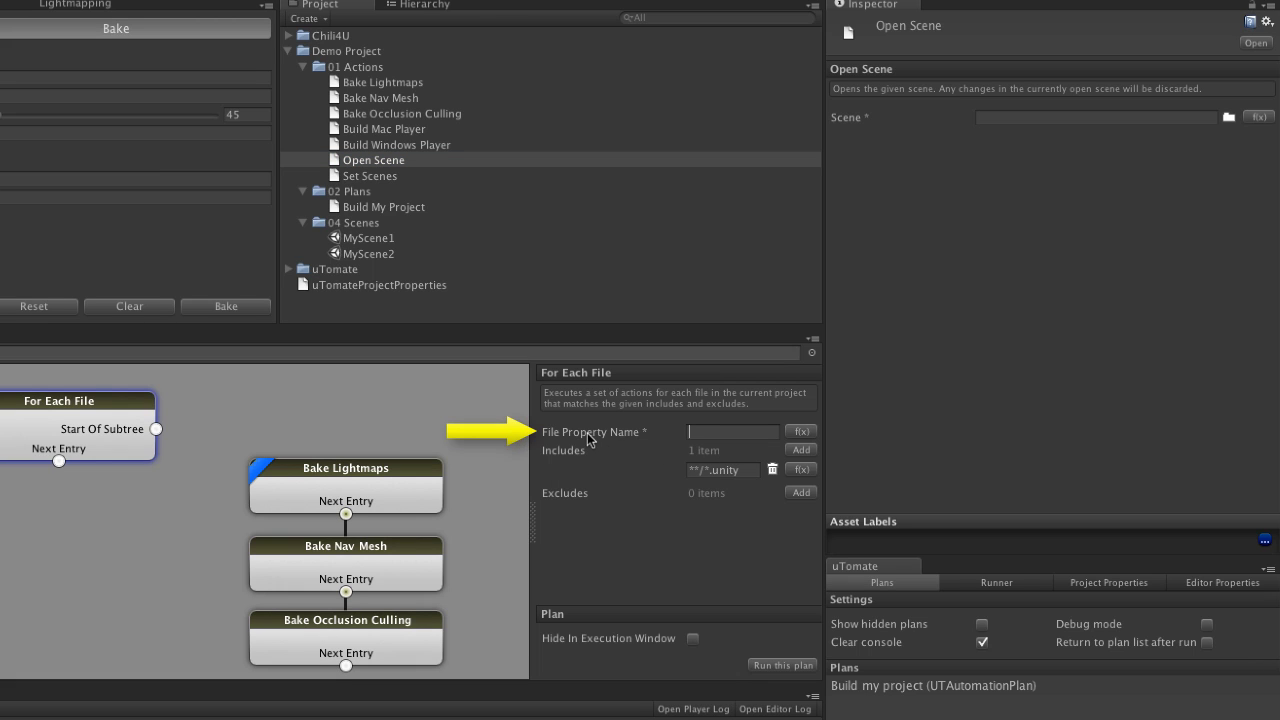
mouse_move(567, 438)
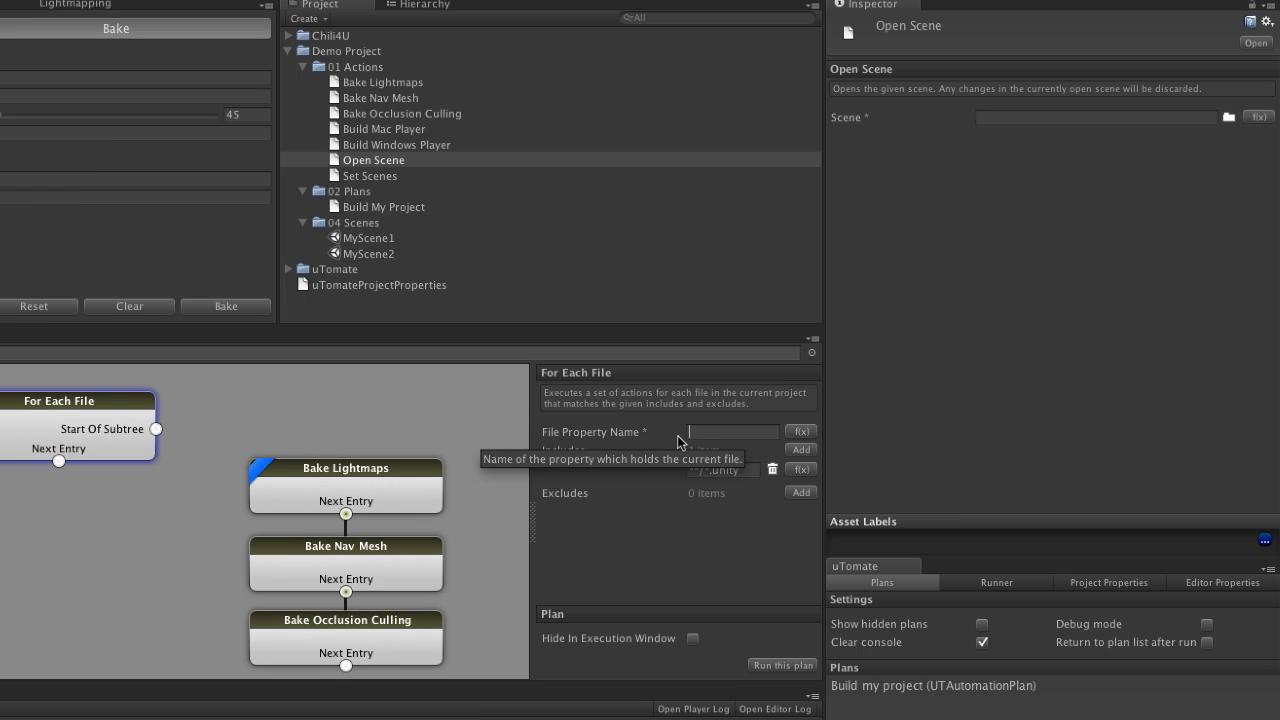
type("currentScene")
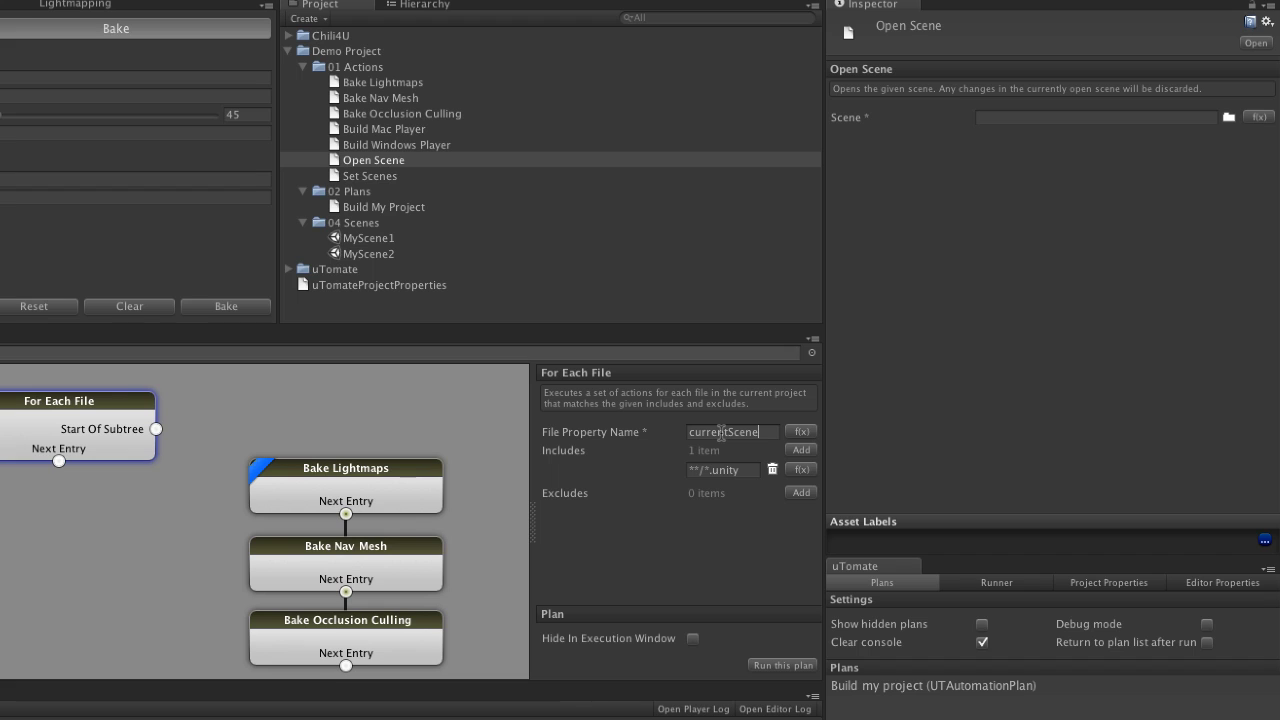
Step: Set the Open Scene action's Scene to the expression $currentScene and add it to the plan above Bake Lightmaps, connected to that node
left_click(1258, 119)
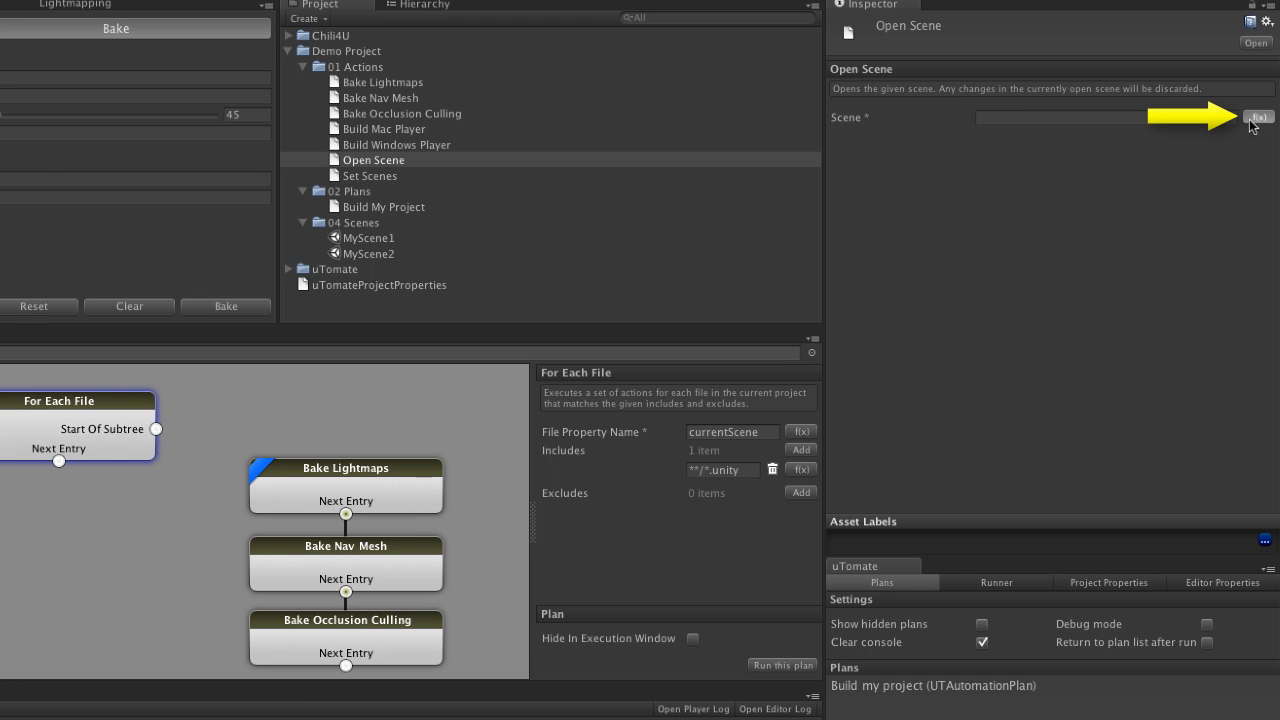
left_click(1020, 120)
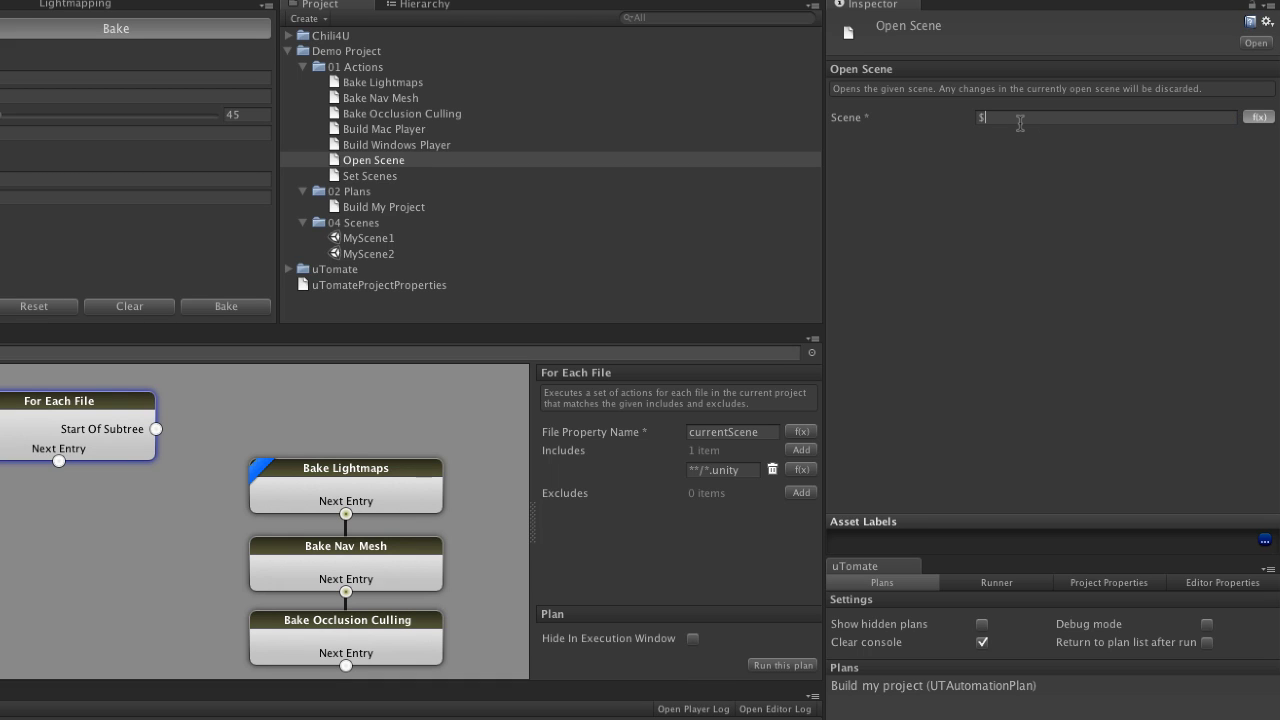
type("$currentScene")
left_click_drag(361, 166, 266, 412)
left_click_drag(370, 420, 348, 478)
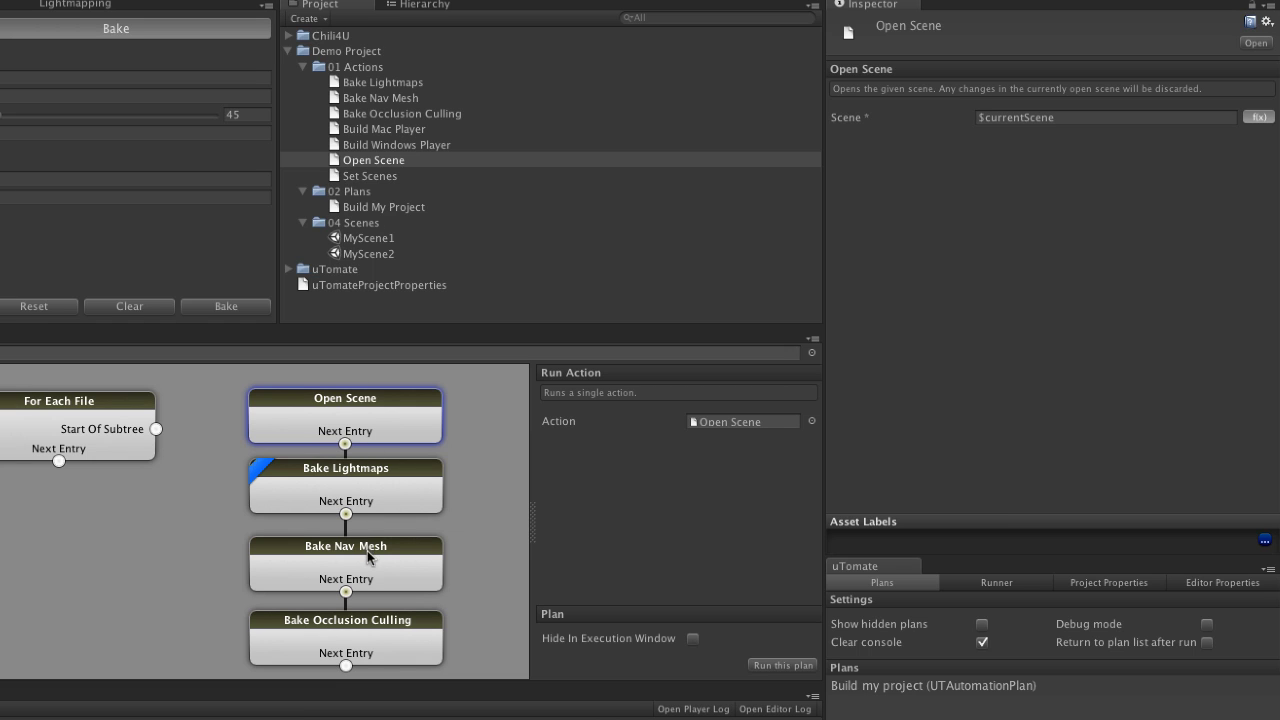
Step: Create a uTomate Save Scene action in the 01 Actions folder
left_click(366, 68)
right_click(366, 68)
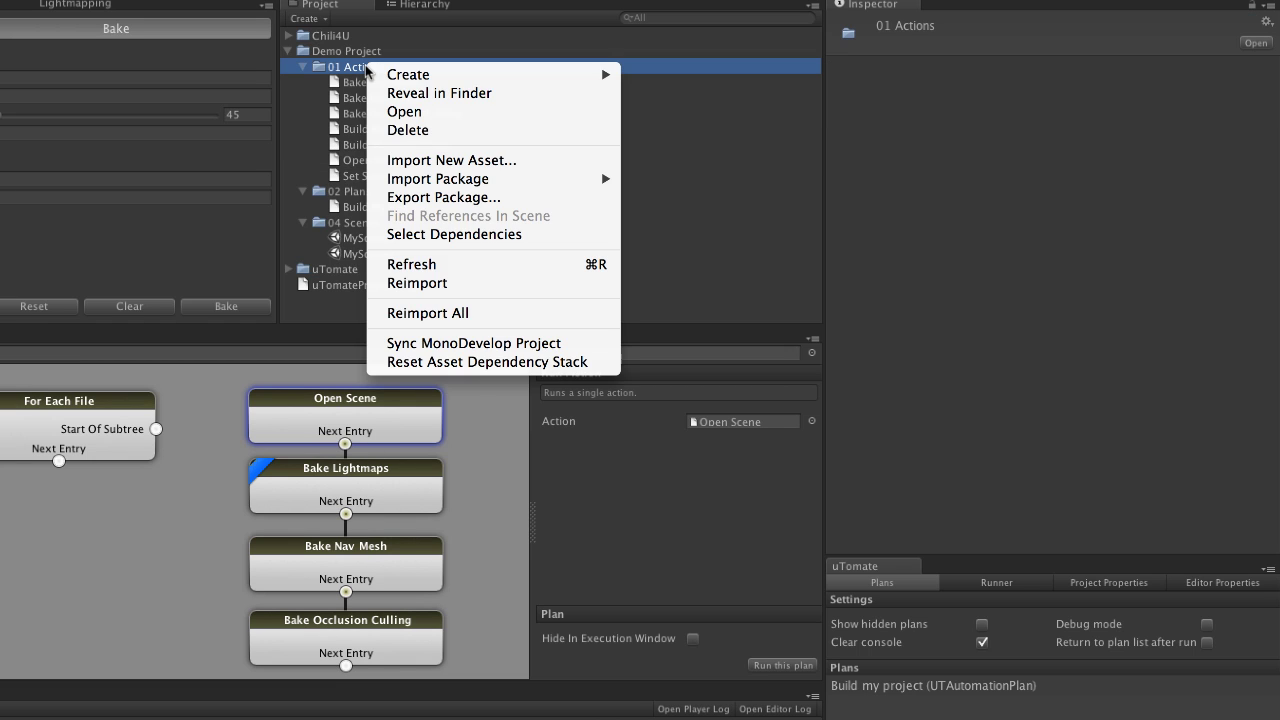
mouse_move(408, 77)
mouse_move(717, 88)
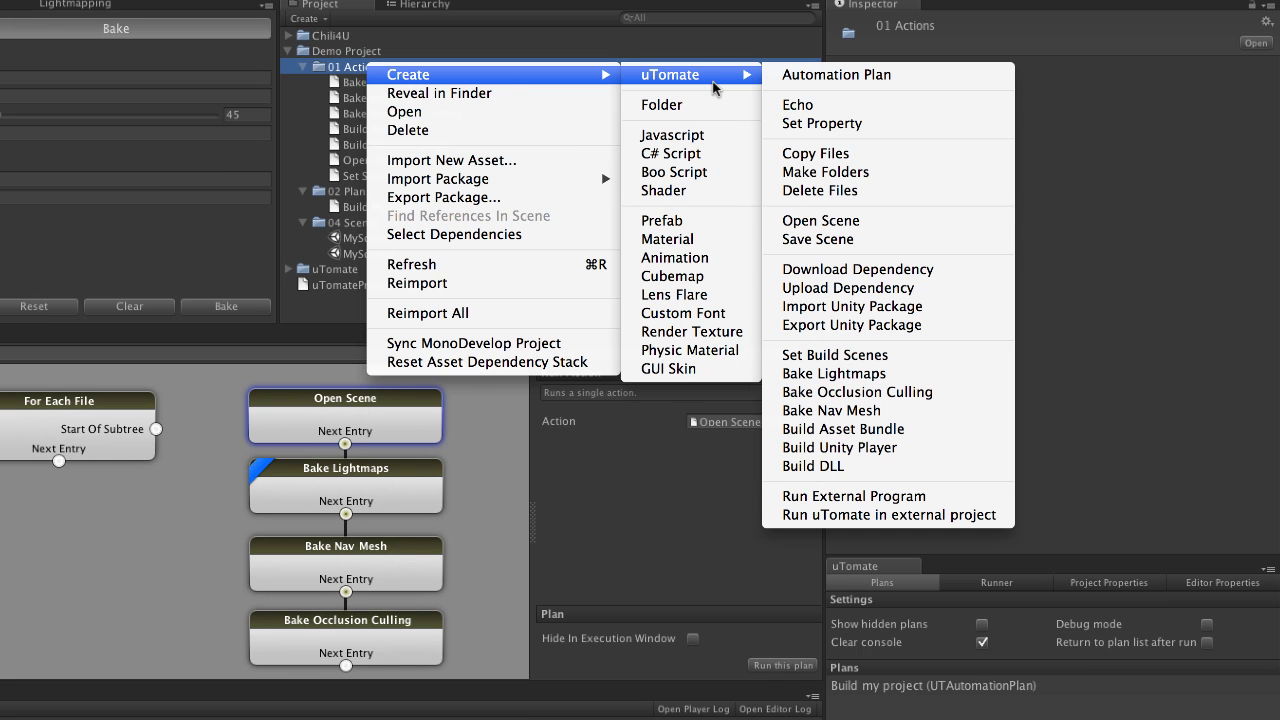
left_click(887, 240)
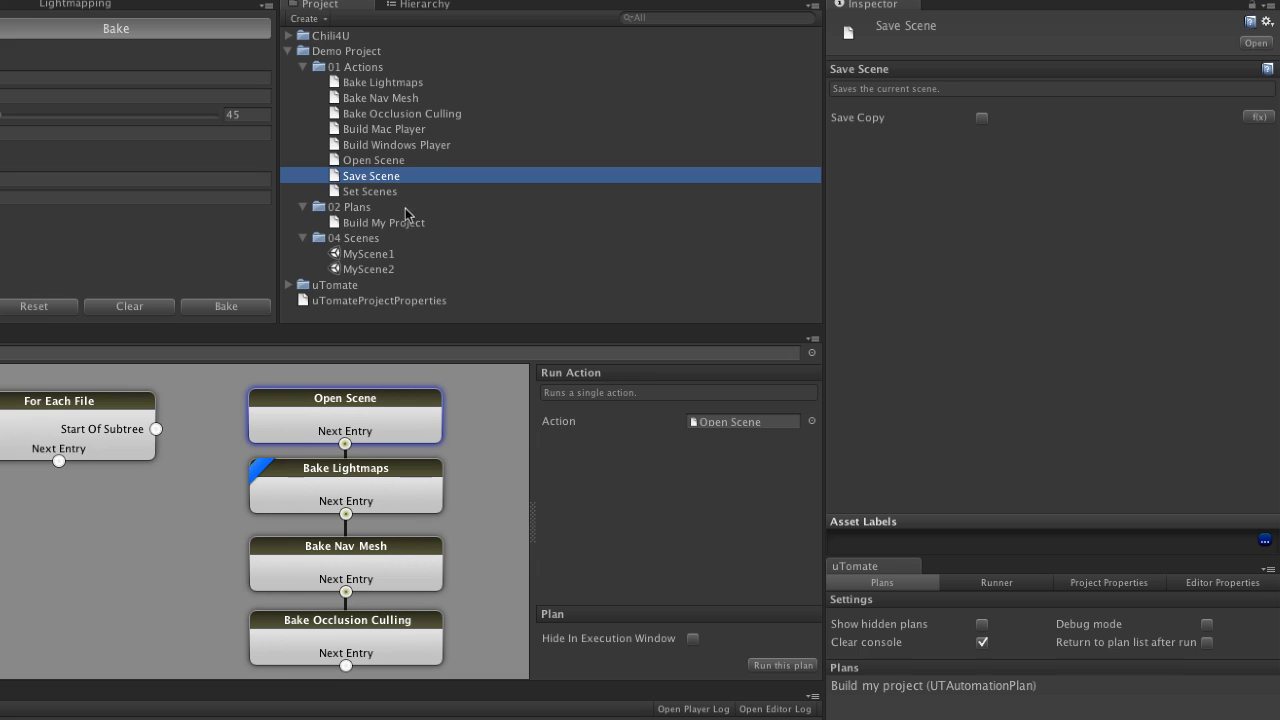
Step: Add the Save Scene action to the plan below Bake Occlusion Culling and connect Bake Occlusion Culling to it
left_click_drag(367, 178, 140, 632)
left_click_drag(249, 650, 354, 686)
scroll(483, 604, "down", 1)
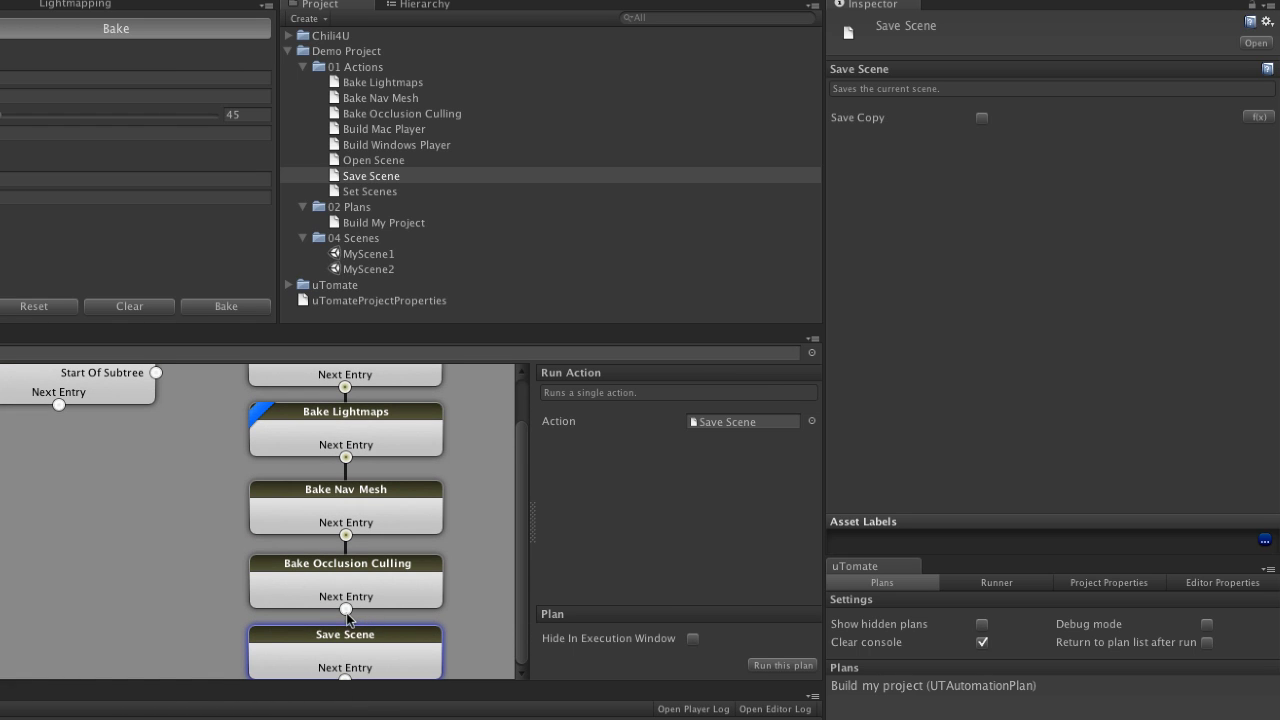
left_click_drag(346, 612, 354, 658)
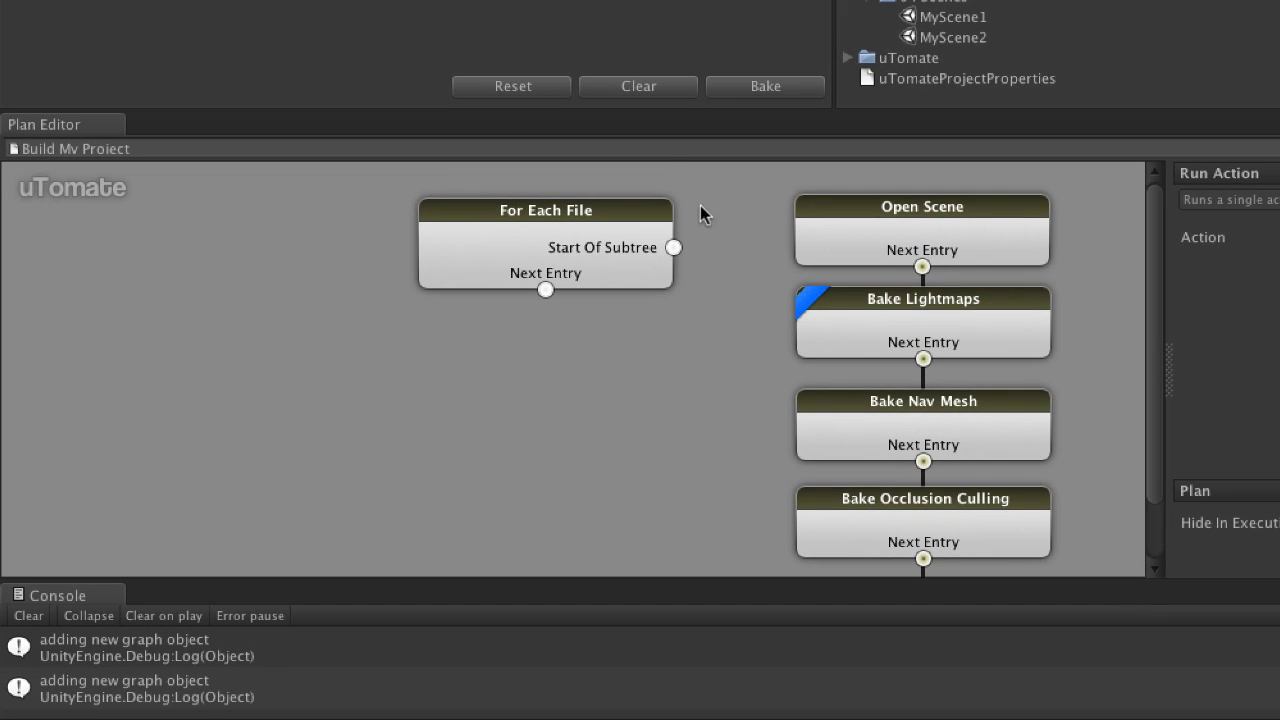
Step: Align the For Each File node beside Open Scene and connect its Start Of Subtree output to Open Scene
left_click_drag(620, 210, 641, 199)
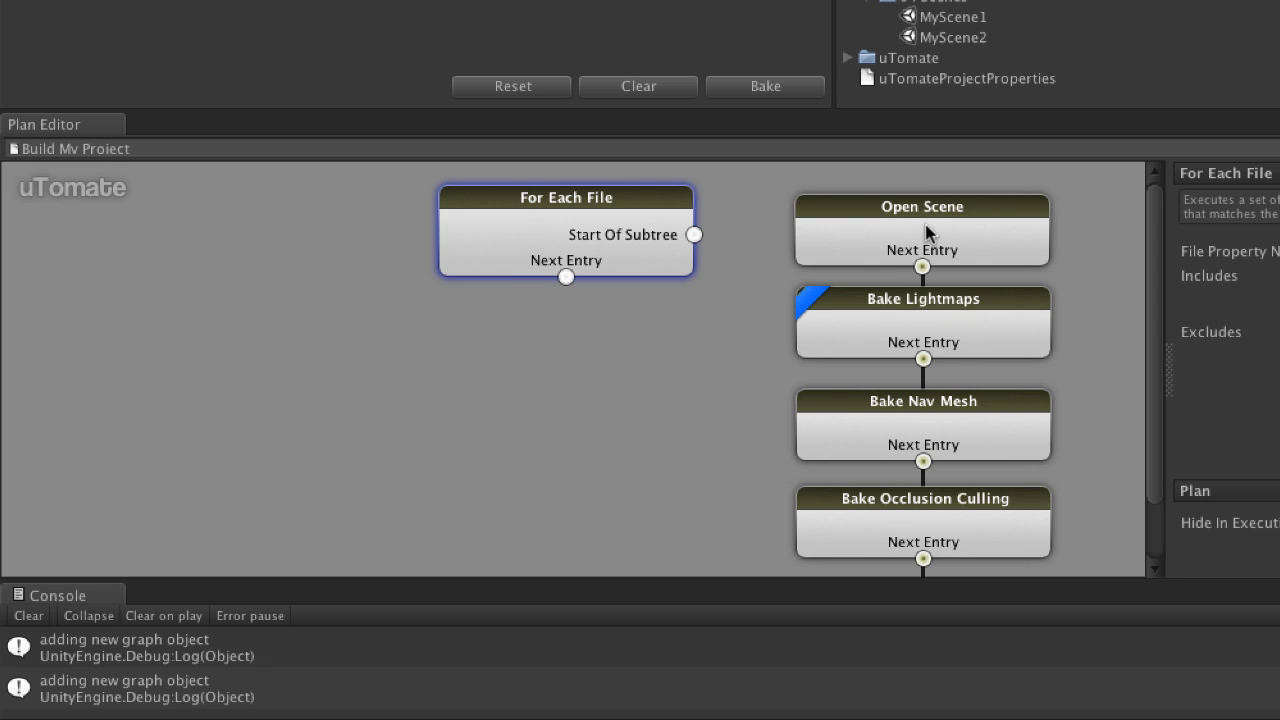
scroll(978, 380, "down", 1)
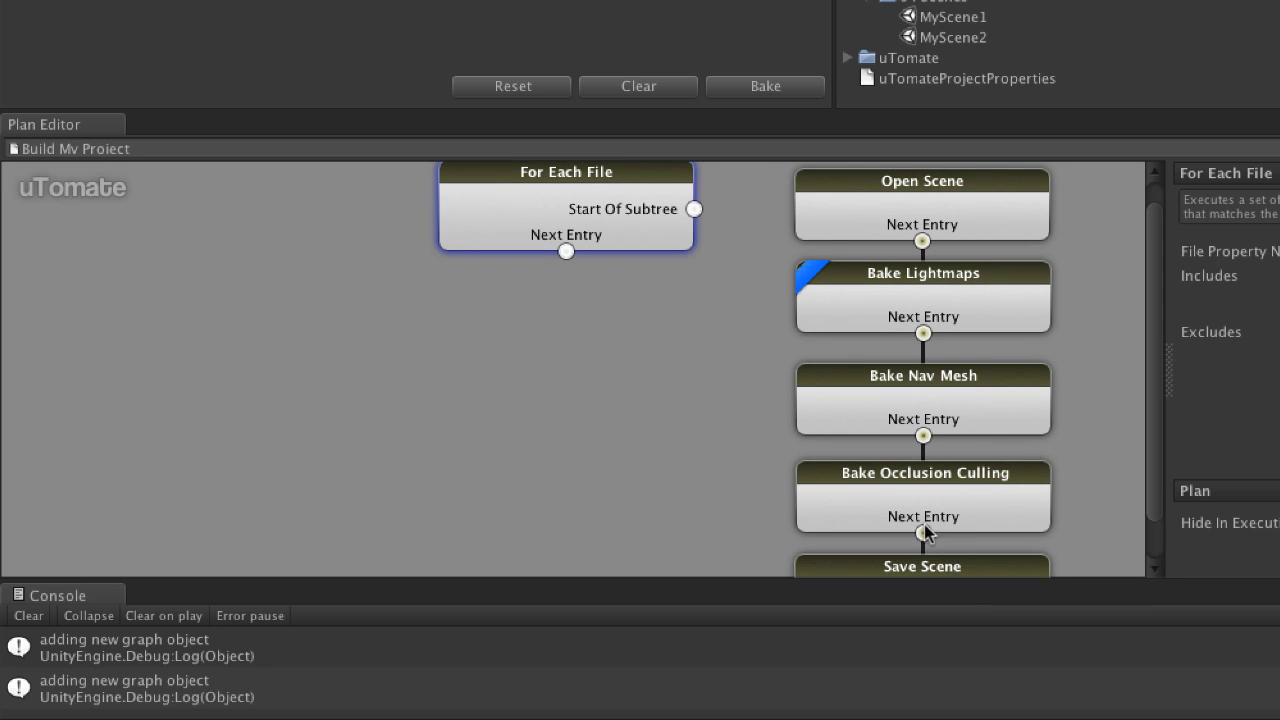
scroll(900, 510, "up", 1)
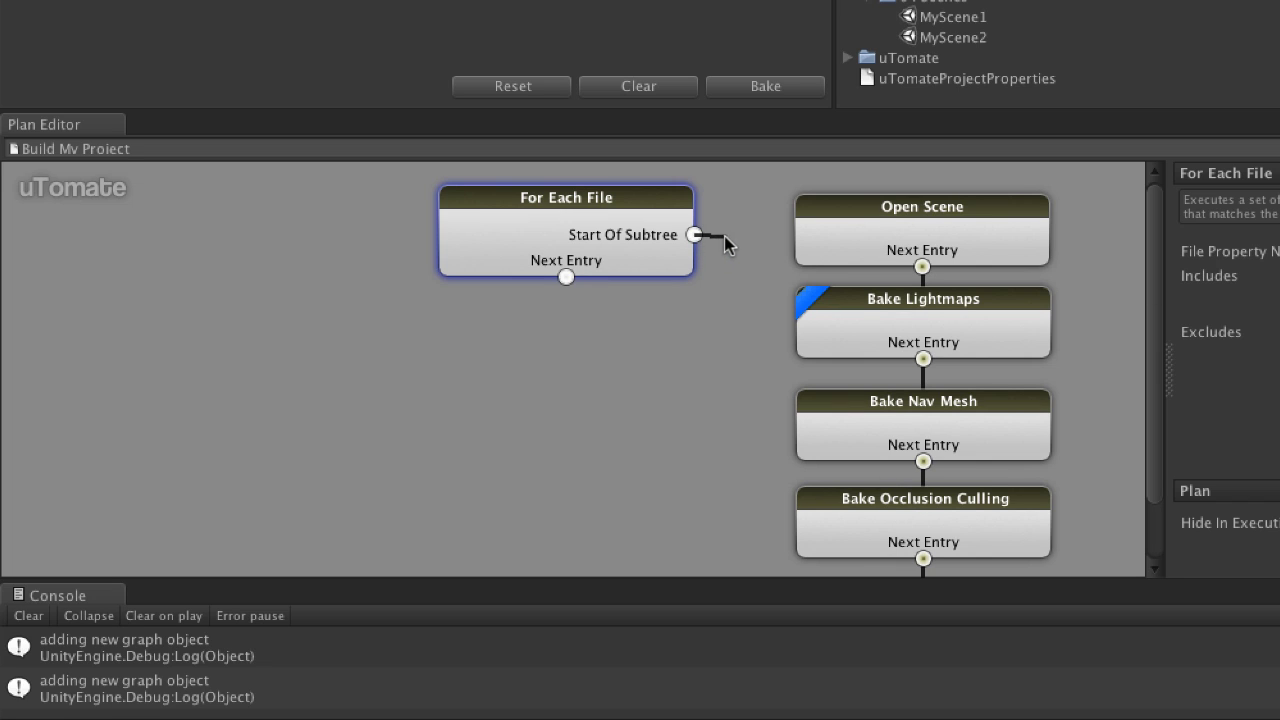
left_click_drag(695, 236, 864, 217)
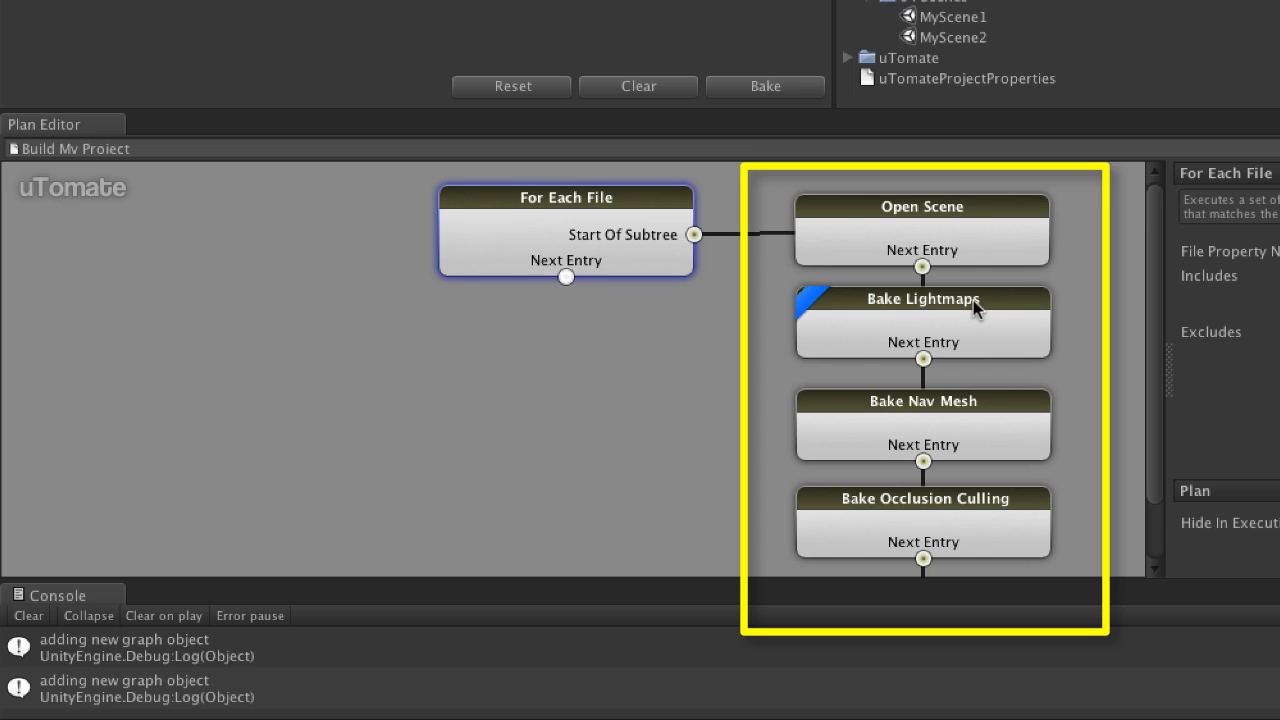
left_click_drag(580, 192, 540, 194)
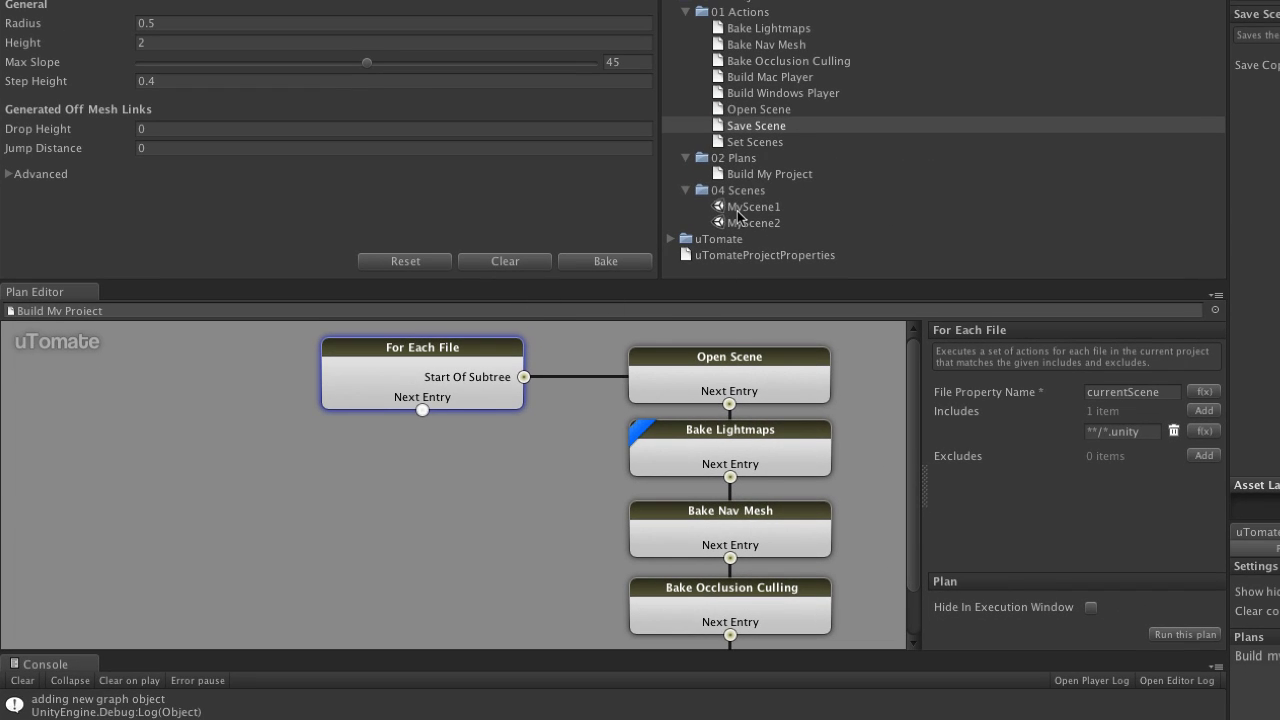
Step: Add the Set Scenes action below For Each File and connect the Next Entry of For Each File to it
left_click(755, 148)
left_click_drag(755, 148, 318, 486)
mouse_move(418, 480)
left_mouse_down()
mouse_move(418, 450)
mouse_move(432, 458)
mouse_move(426, 474)
left_mouse_up()
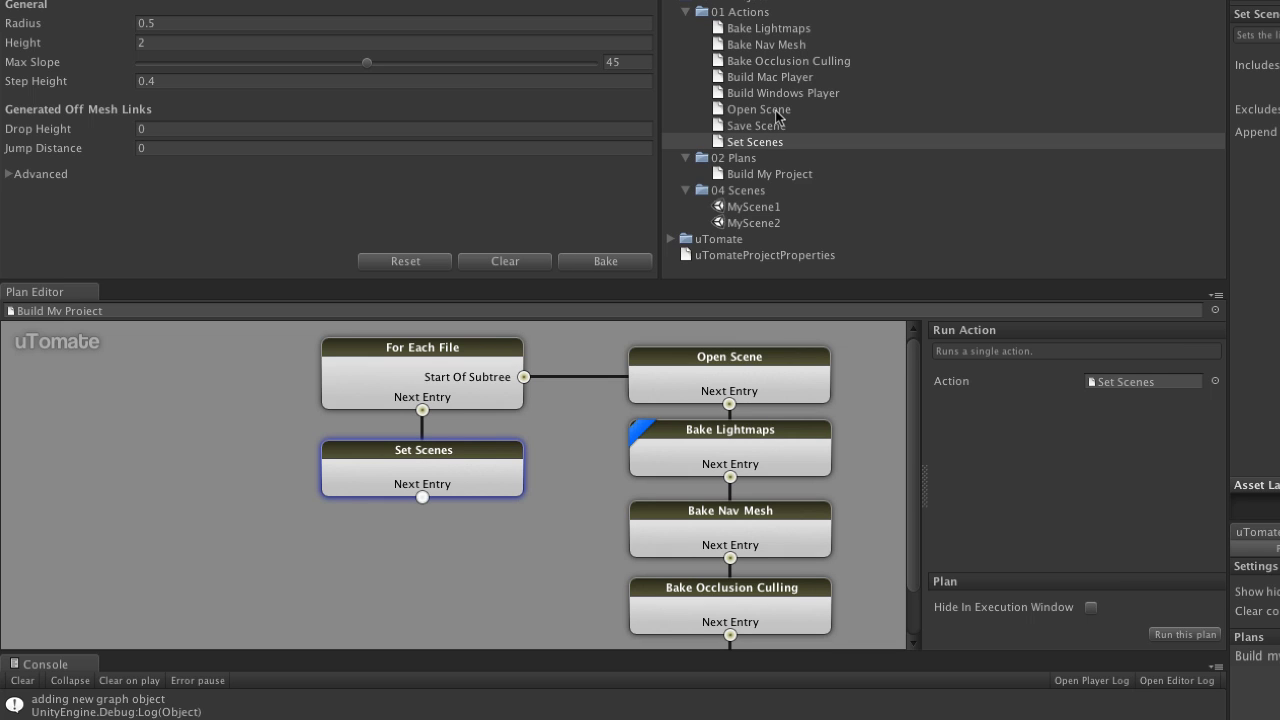
Step: Add Build Mac Player and Build Windows Player below Set Scenes, chaining Set Scenes to the Mac build and that to the Windows build
left_click_drag(772, 78, 360, 546)
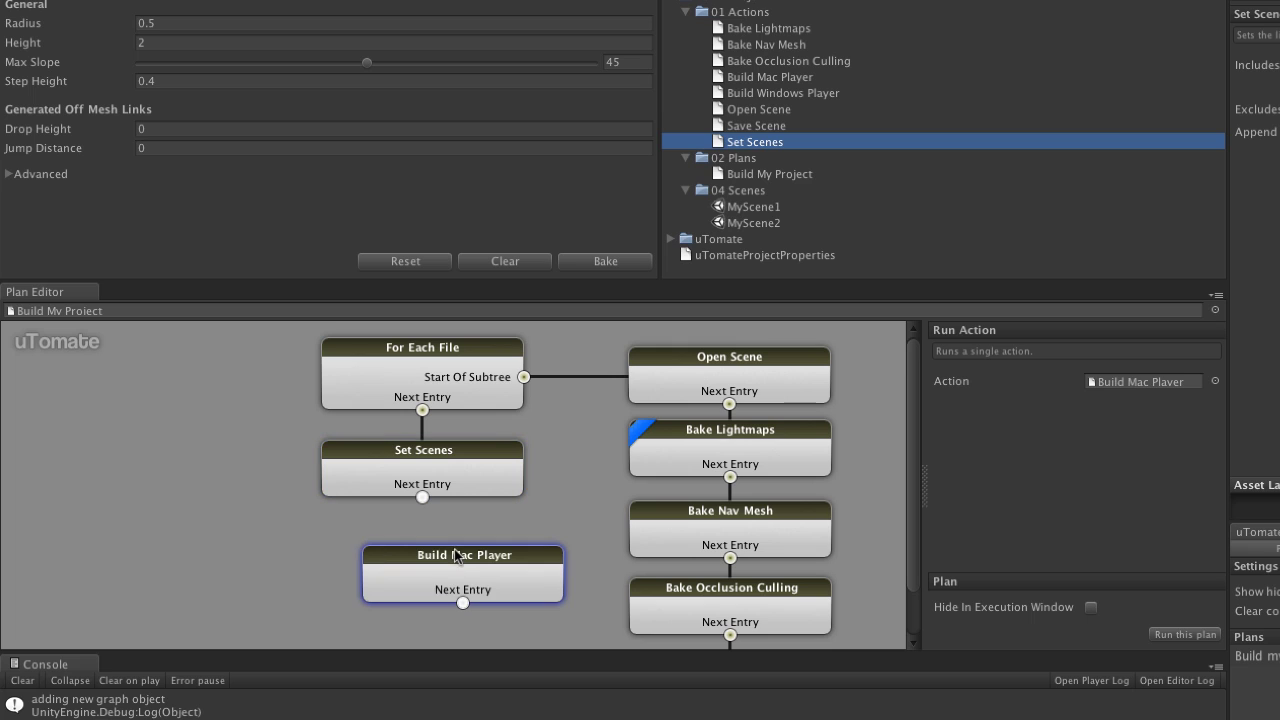
mouse_move(444, 550)
left_mouse_down()
mouse_move(408, 532)
mouse_move(426, 550)
left_mouse_up()
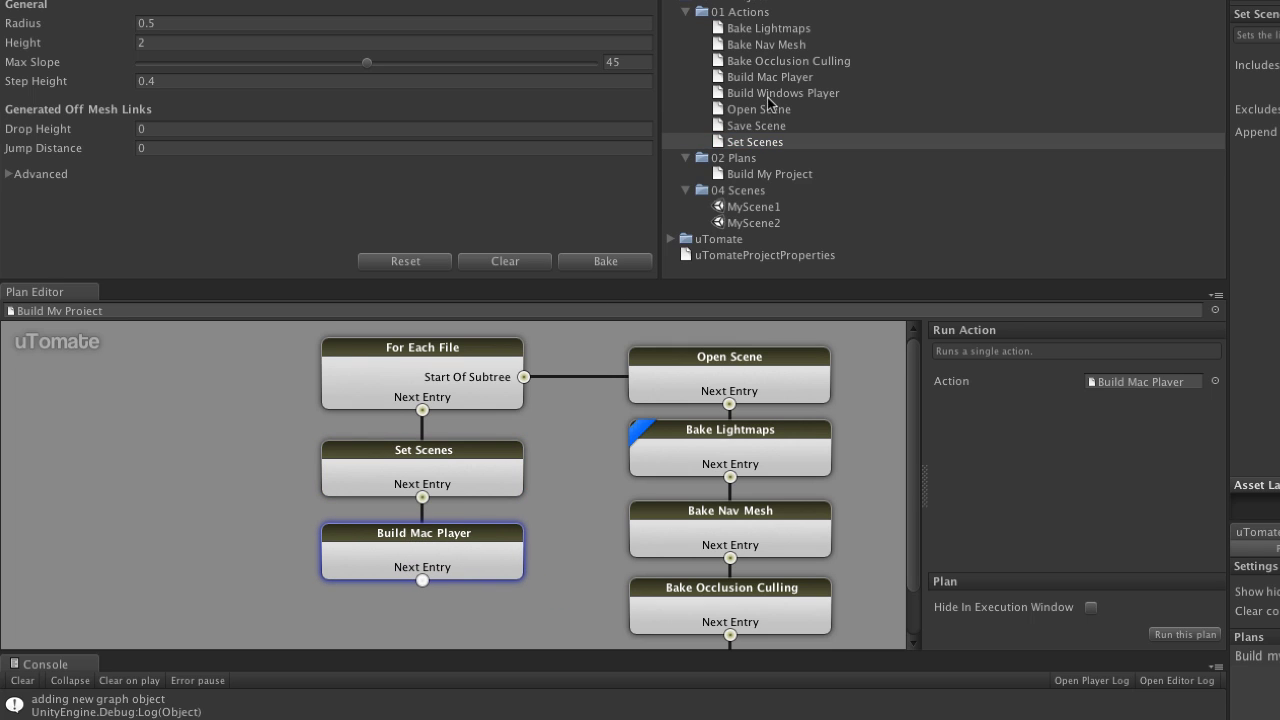
left_click_drag(777, 95, 352, 628)
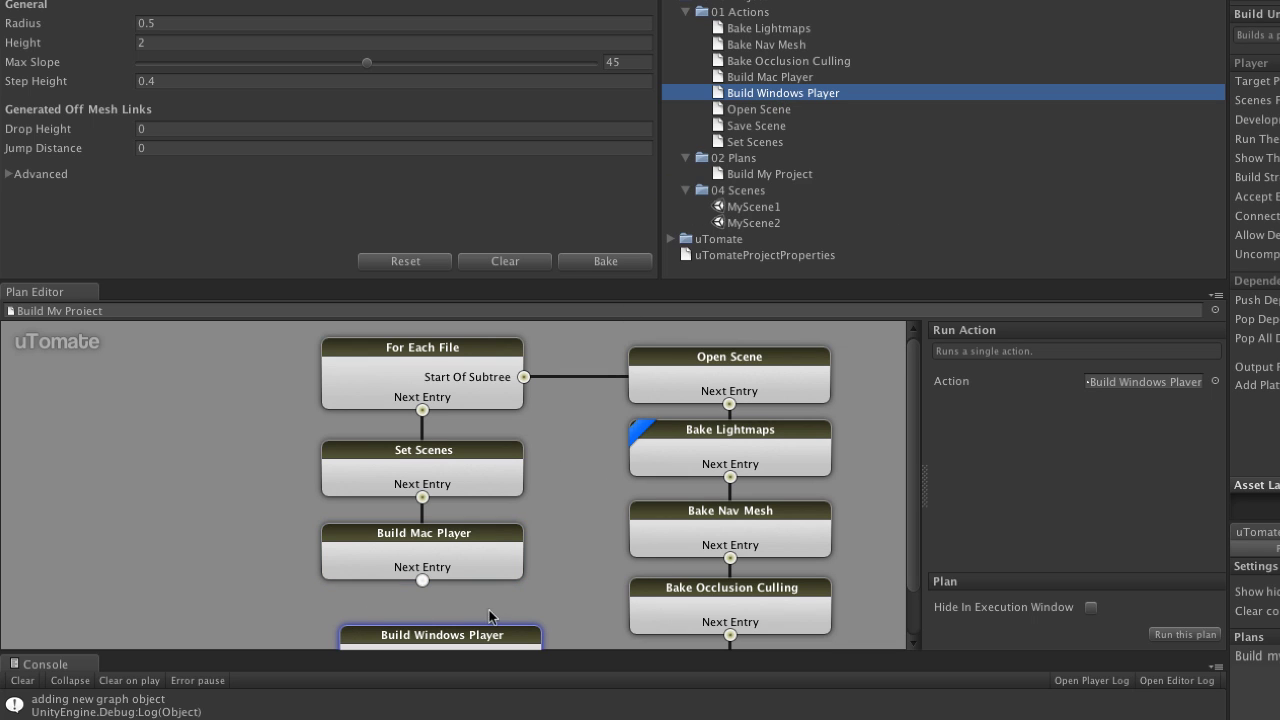
mouse_move(477, 636)
left_mouse_down()
mouse_move(436, 612)
mouse_move(425, 630)
mouse_move(468, 626)
left_mouse_up()
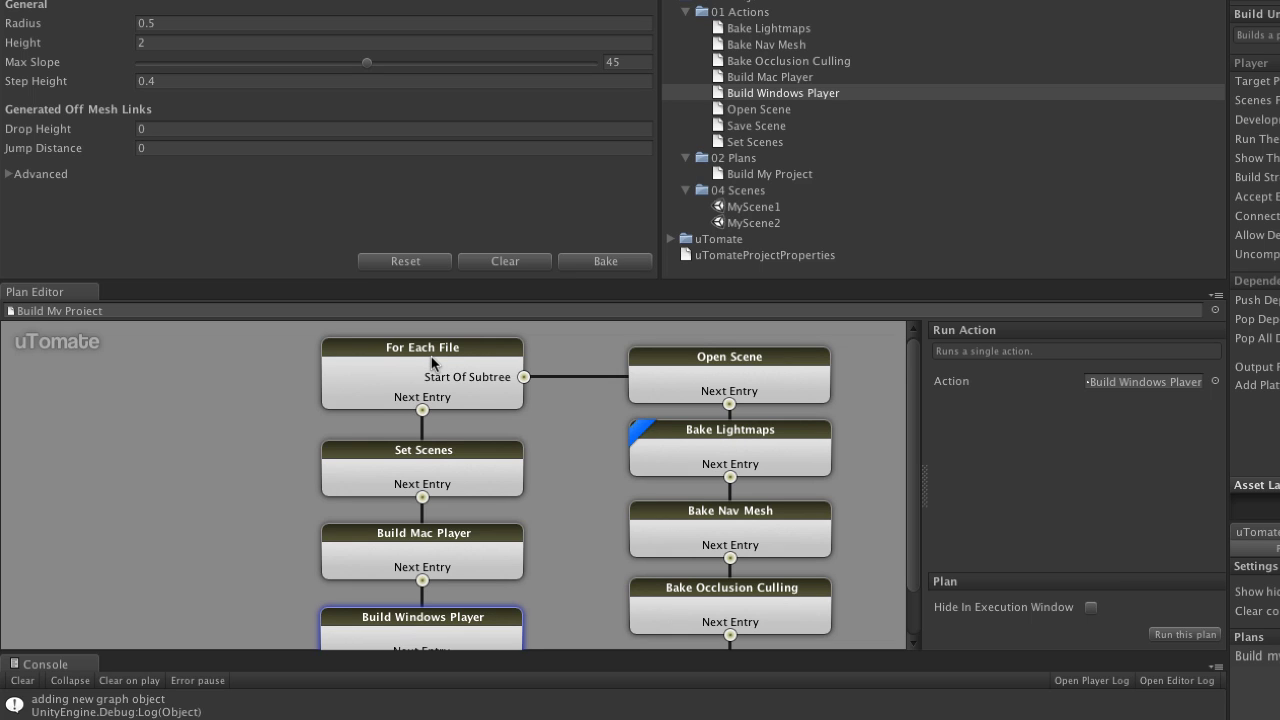
Step: Make the For Each File node the first node of the plan
right_click(377, 381)
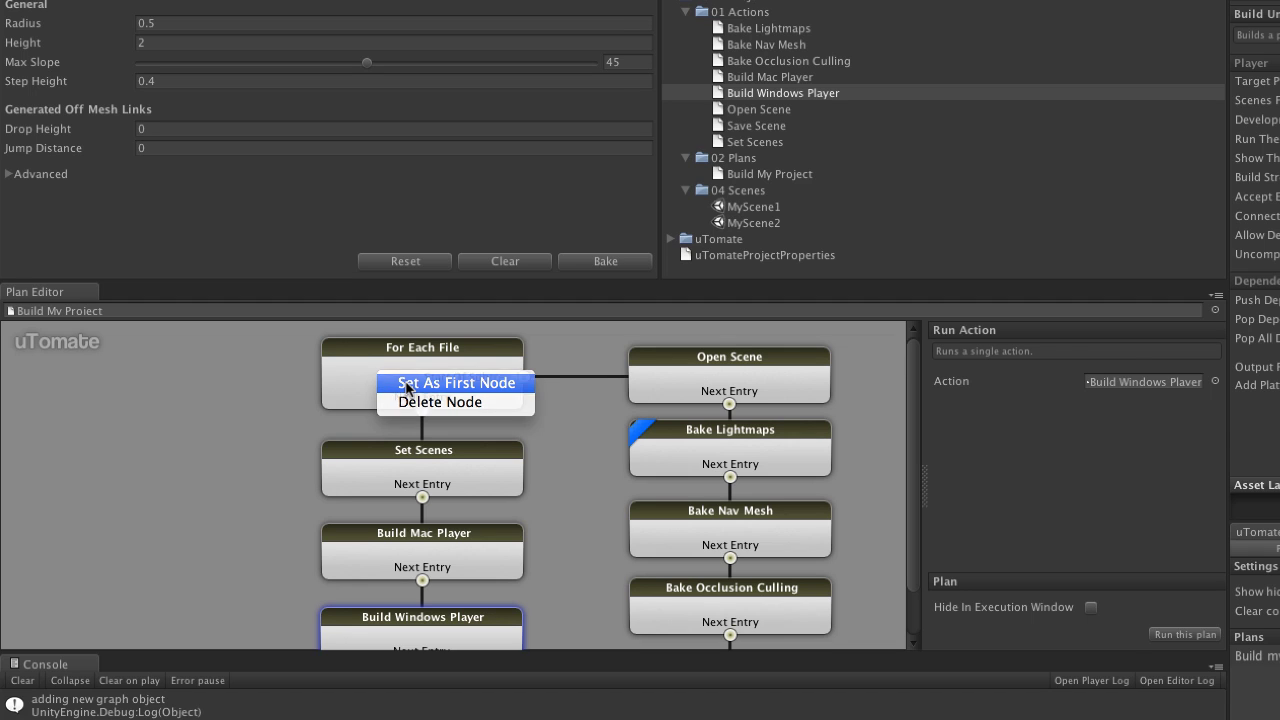
left_click(407, 384)
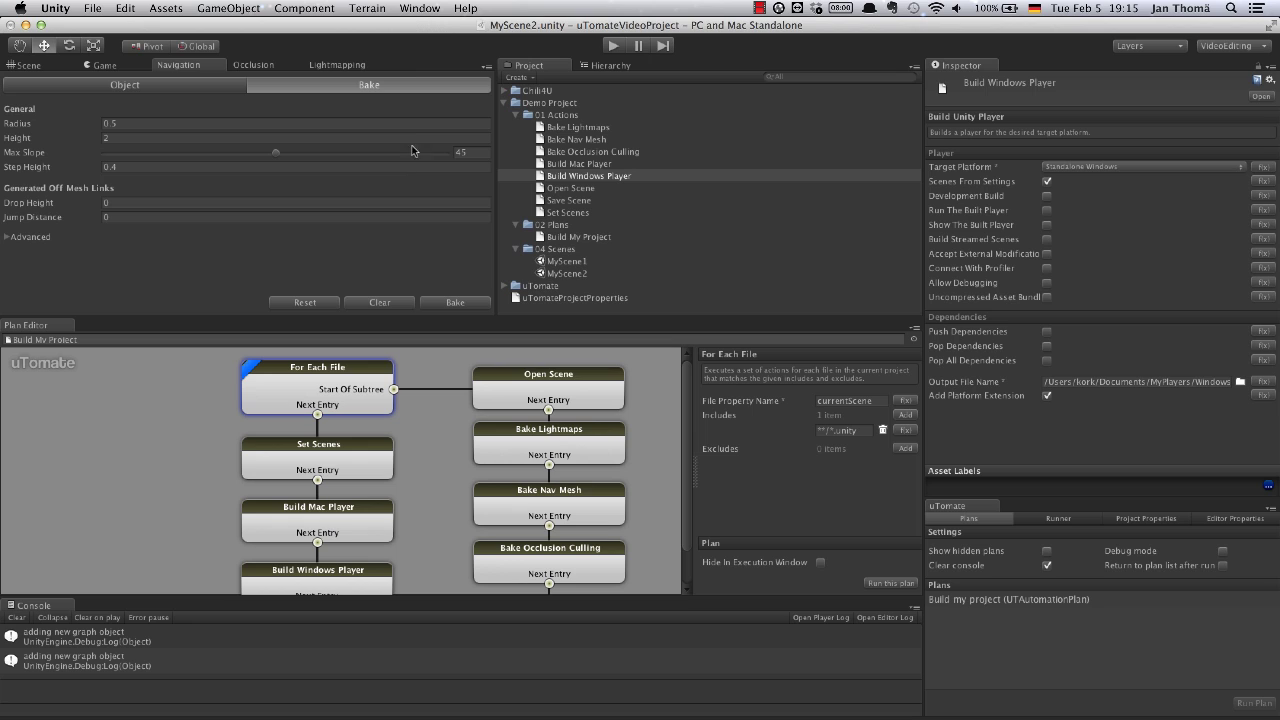
Step: Run the Build My Project plan from the uTomate main window's plan list
left_click(418, 9)
mouse_move(447, 105)
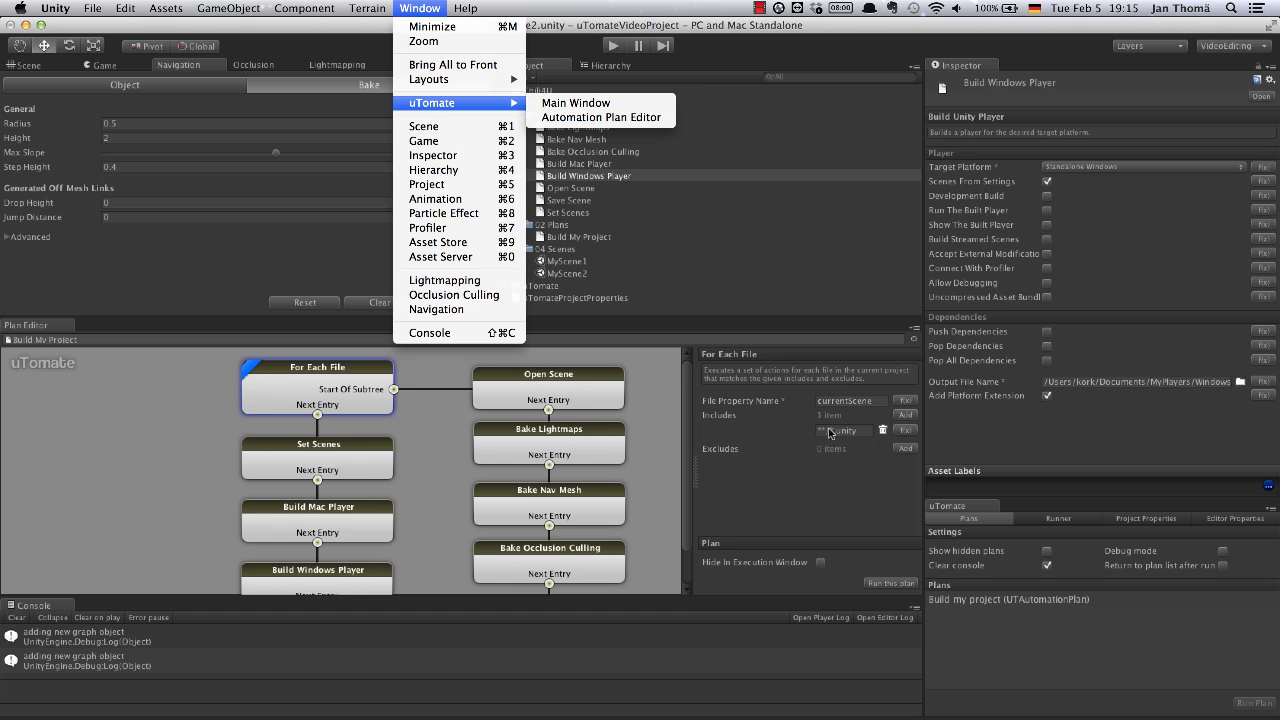
left_click(990, 497)
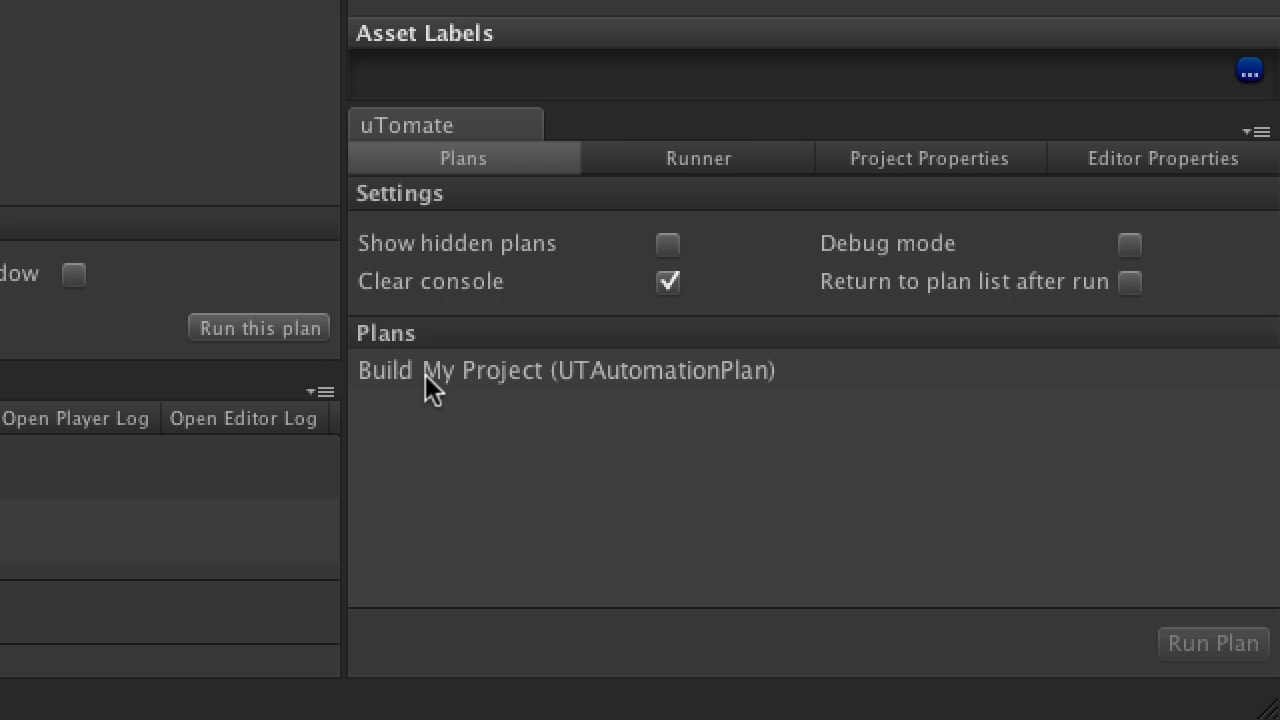
left_click(425, 374)
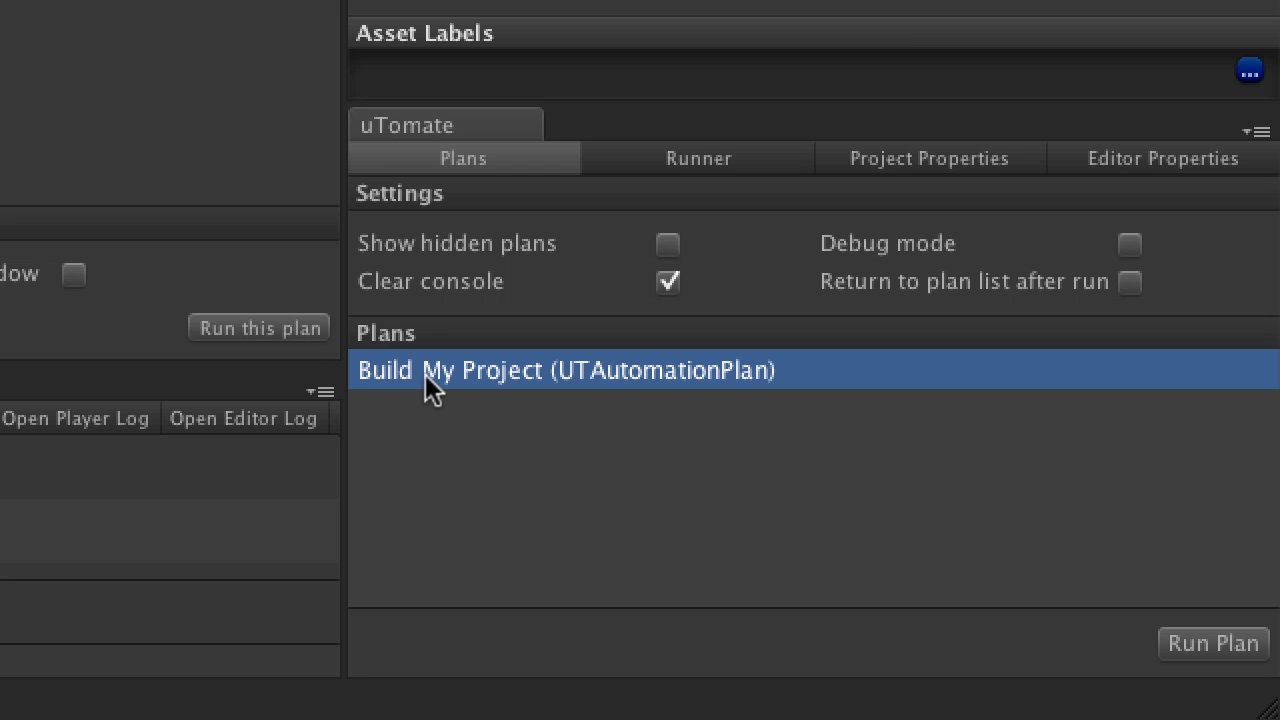
left_click(1197, 648)
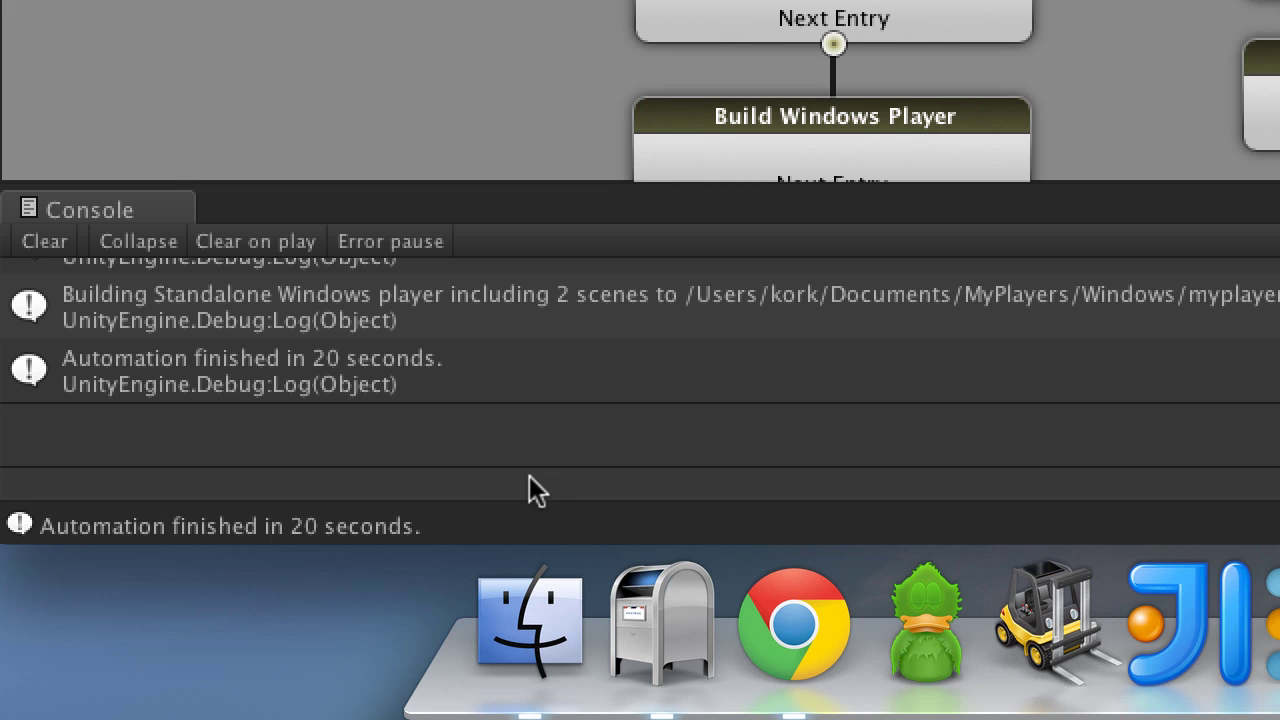
Step: Switch to Finder, inspect the Mac and Windows folders inside Documents/MyPlayers for the built players, and close the window
left_click(548, 630)
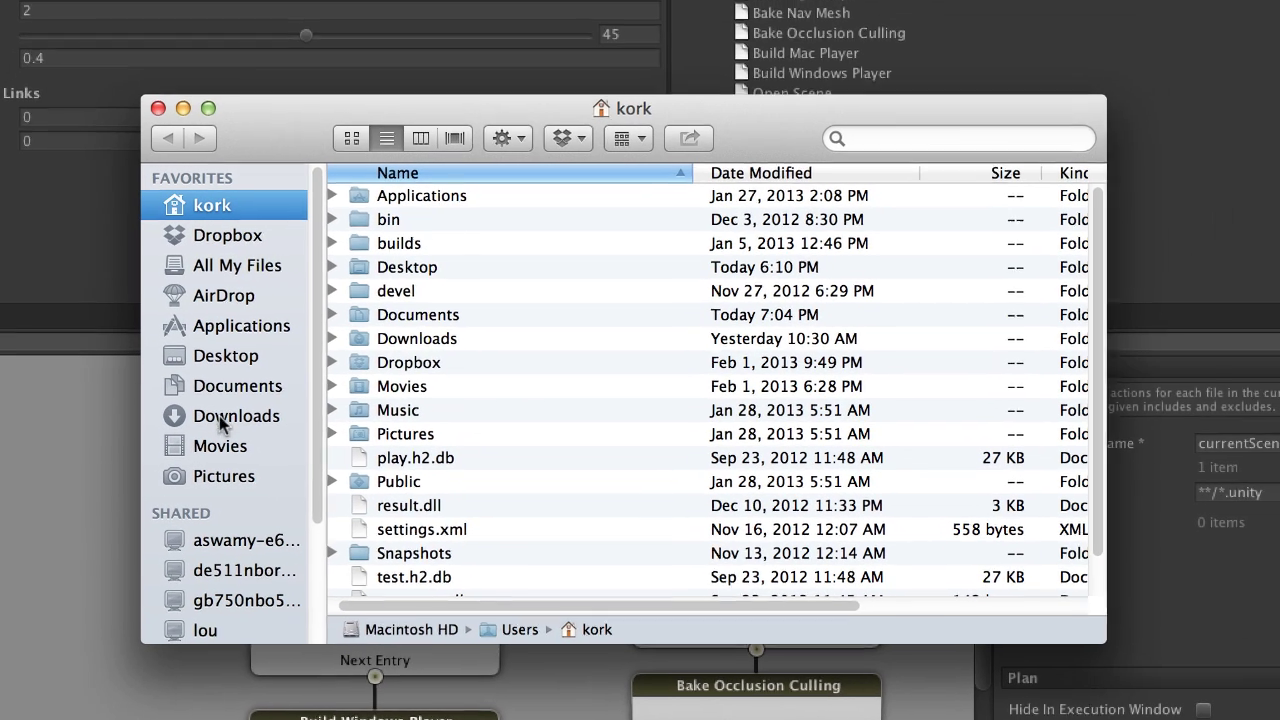
left_click(218, 387)
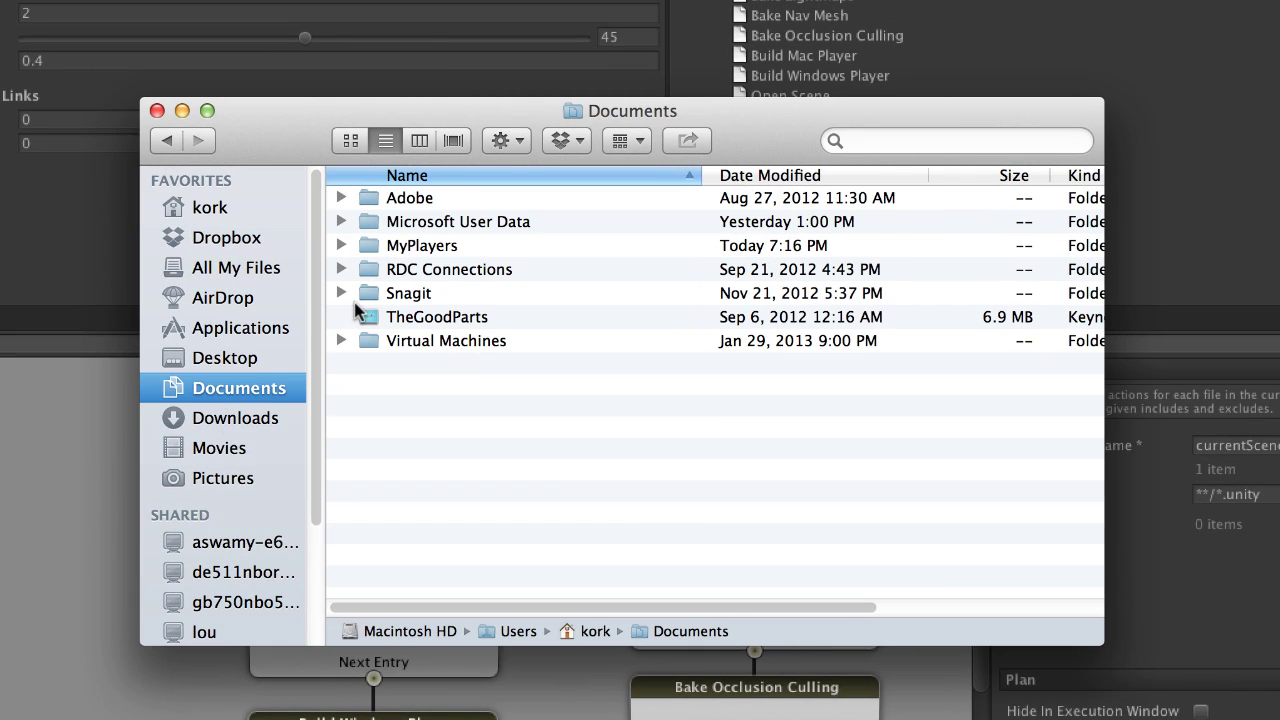
double_click(413, 250)
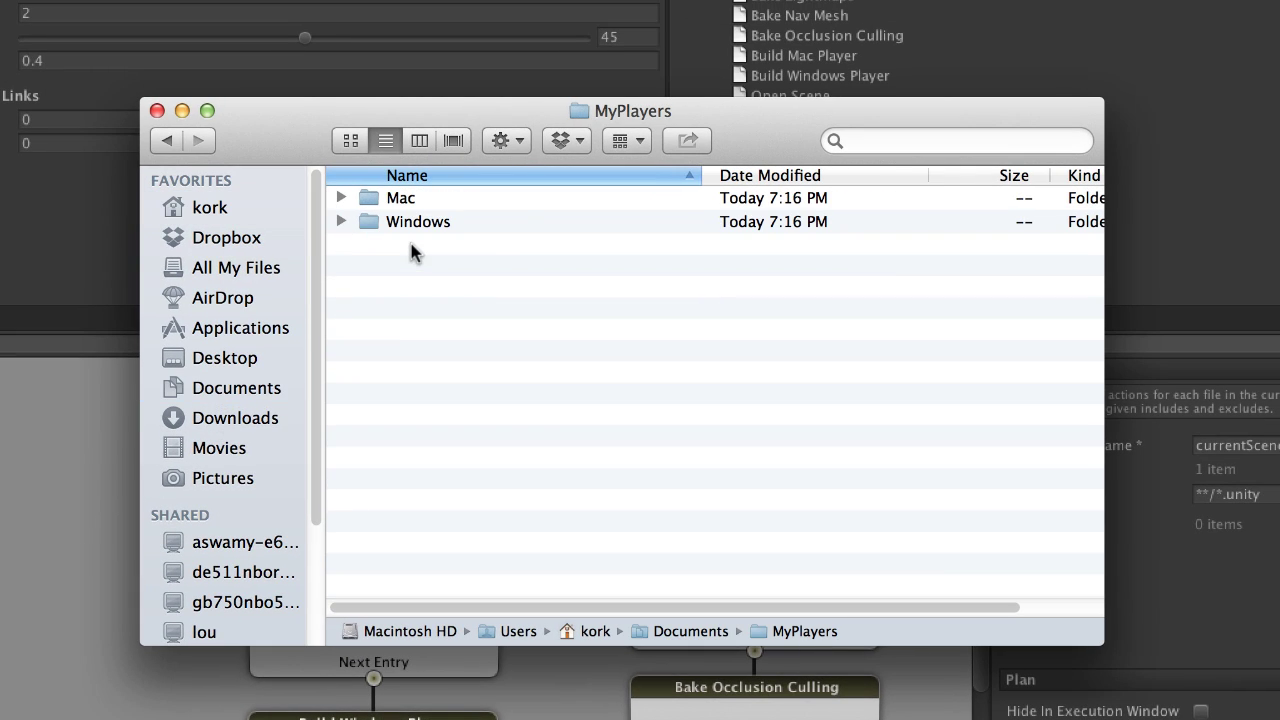
left_click(341, 198)
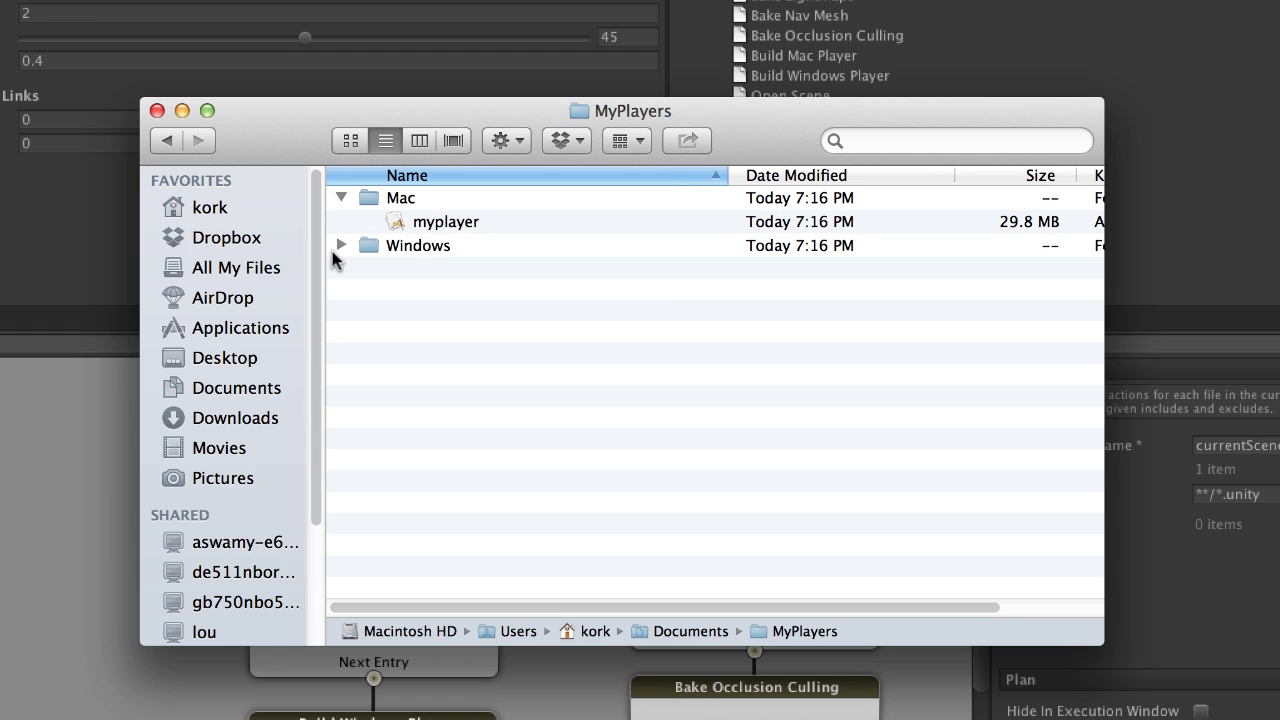
left_click(341, 246)
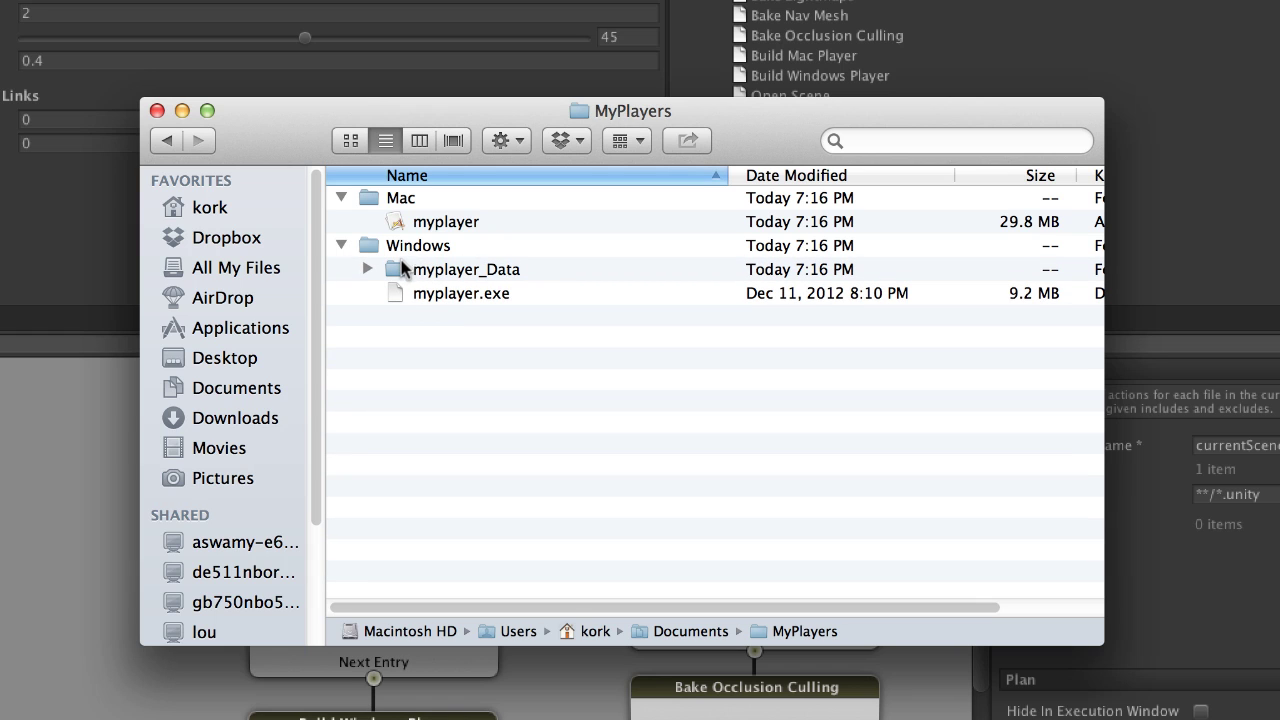
left_click(156, 111)
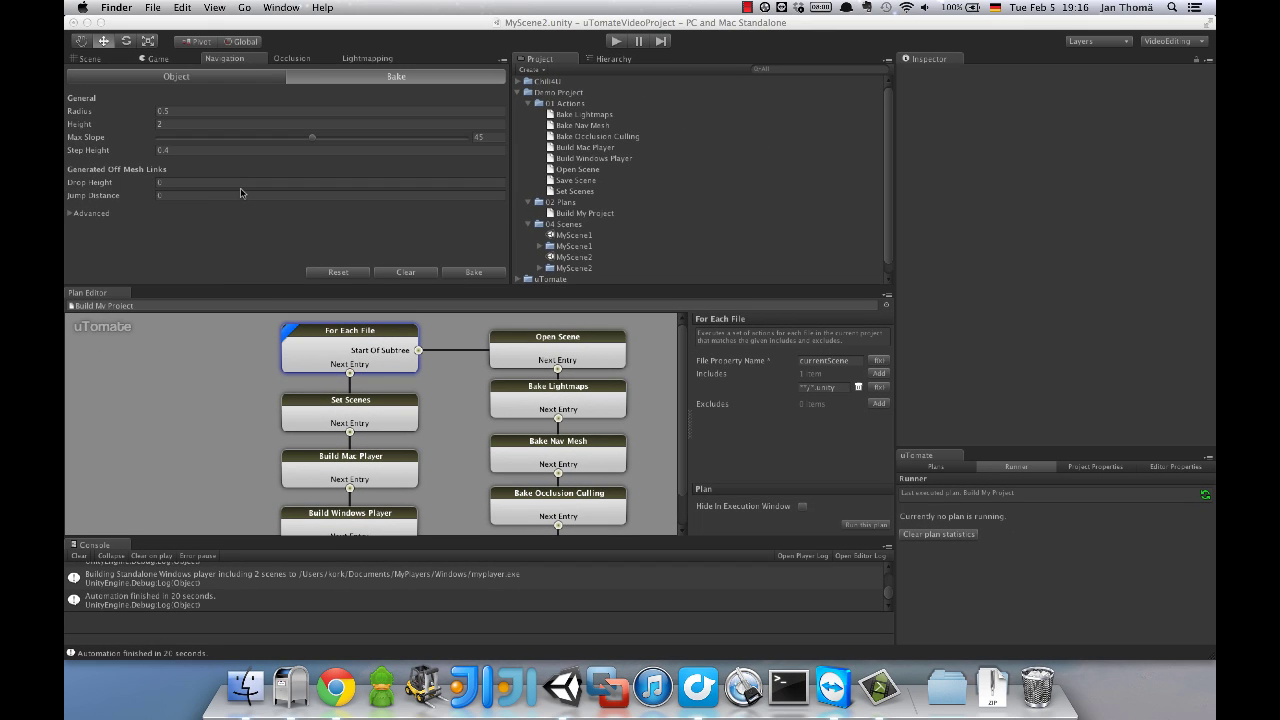